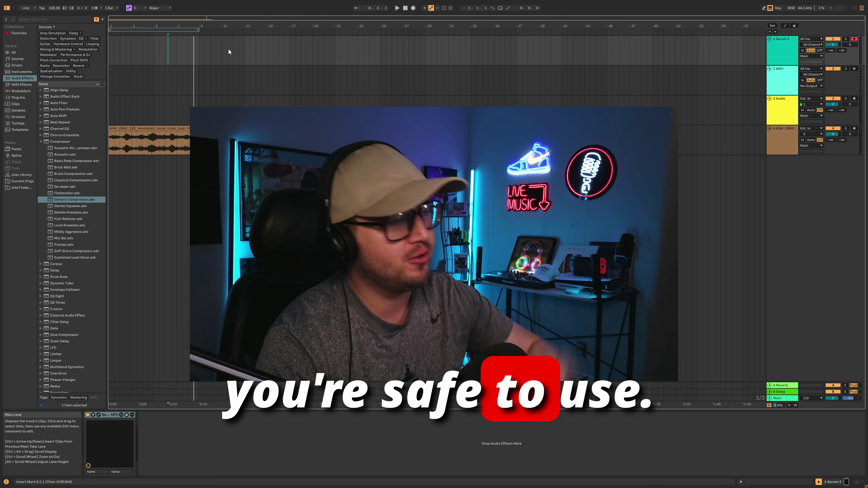
Select the vocal chop loop clip on the fourth track and listen to its playback.
left_click_drag(228, 26, 353, 75)
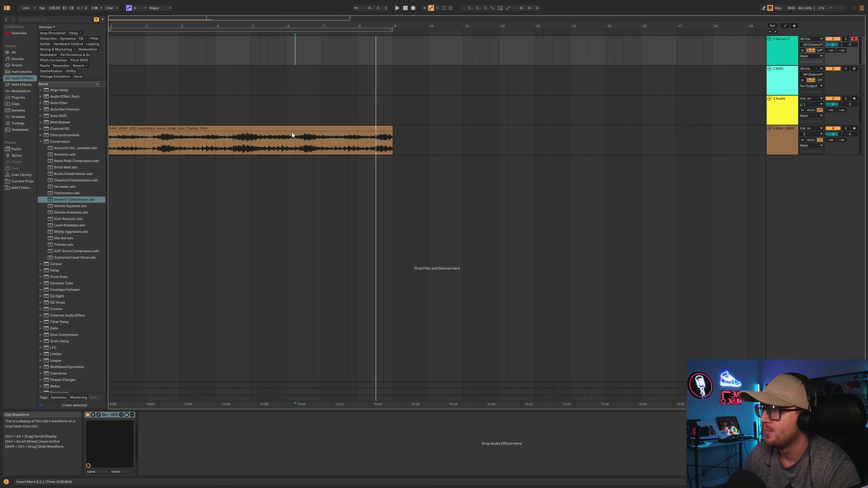
left_click(292, 133)
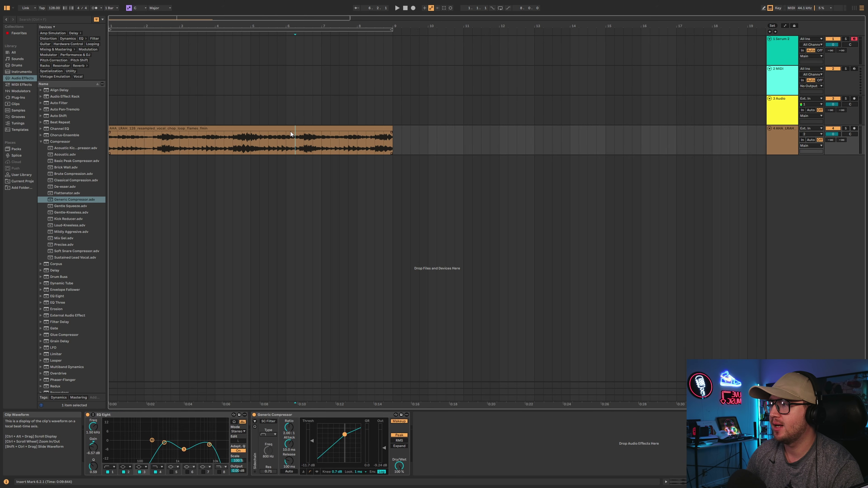
left_click(282, 127)
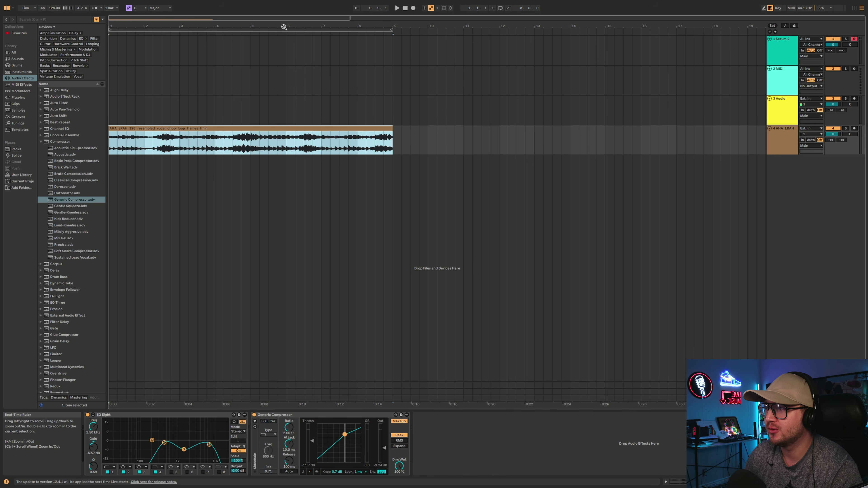
scroll(281, 31, "down", 2)
left_click(225, 117)
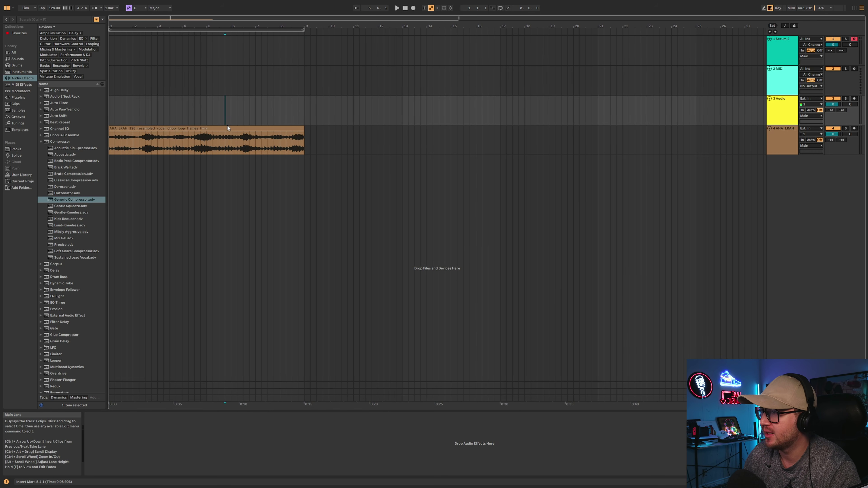
left_click(228, 127)
key("space")
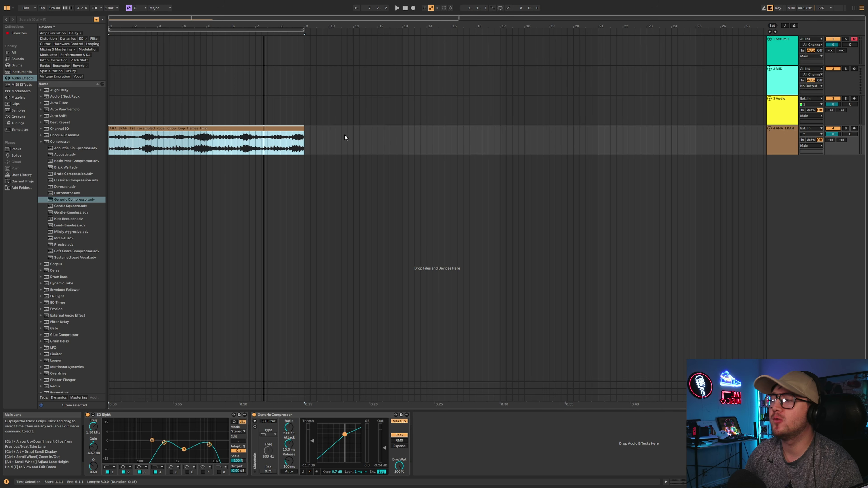
left_click_drag(264, 27, 252, 27)
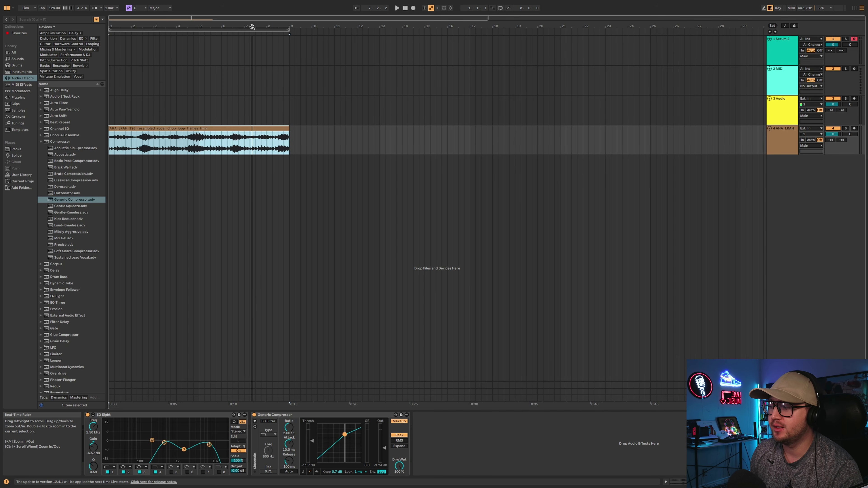
key("space")
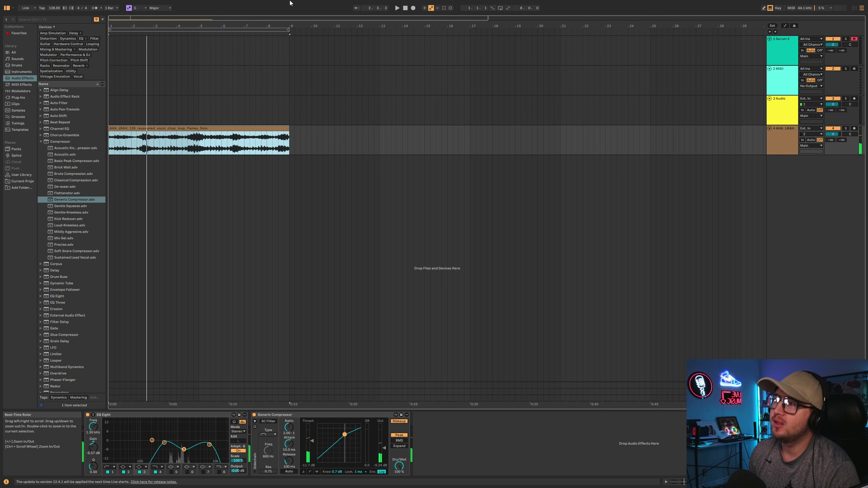
left_click(290, 60)
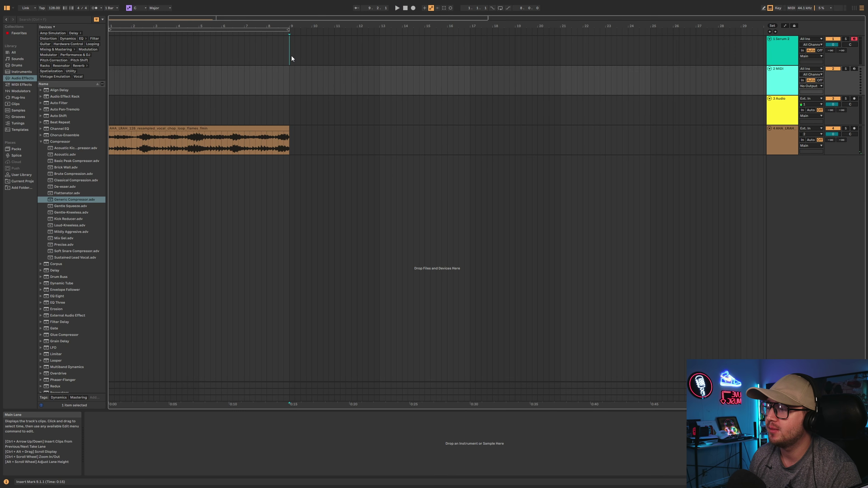
key("space")
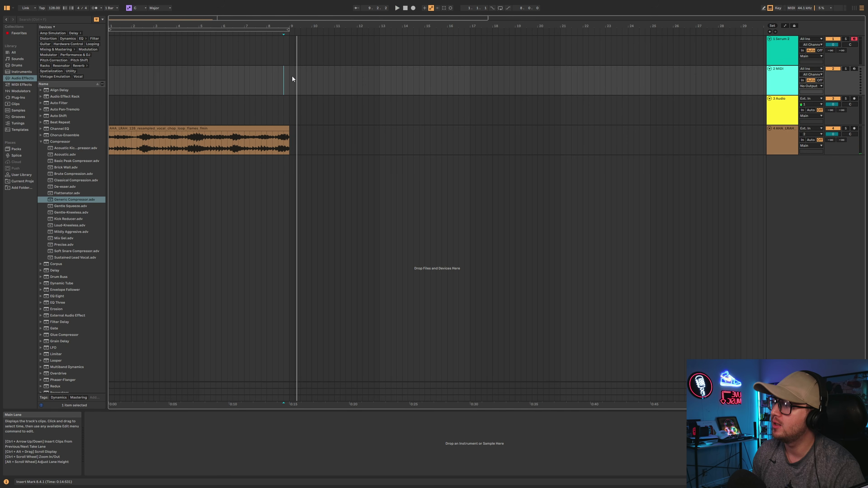
key("space")
Duplicate the vocal chop clip on the same track so that the copy starts at 9.3.1.
left_click(237, 131)
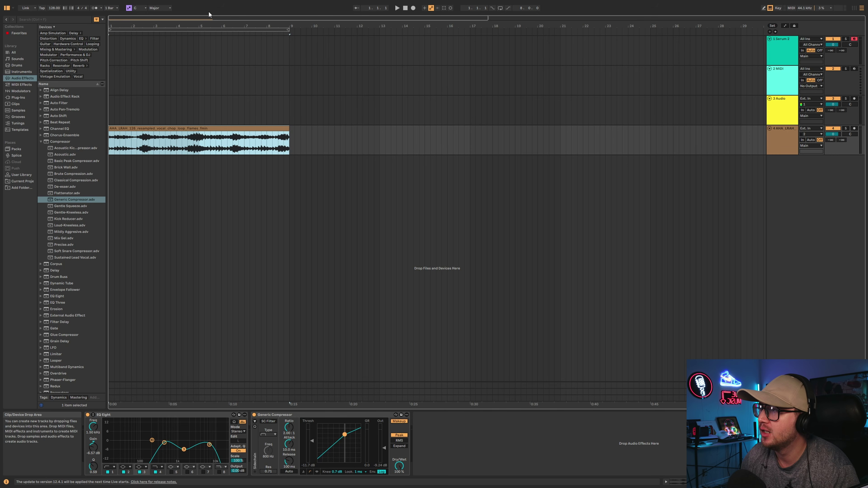
left_click_drag(253, 25, 253, 32)
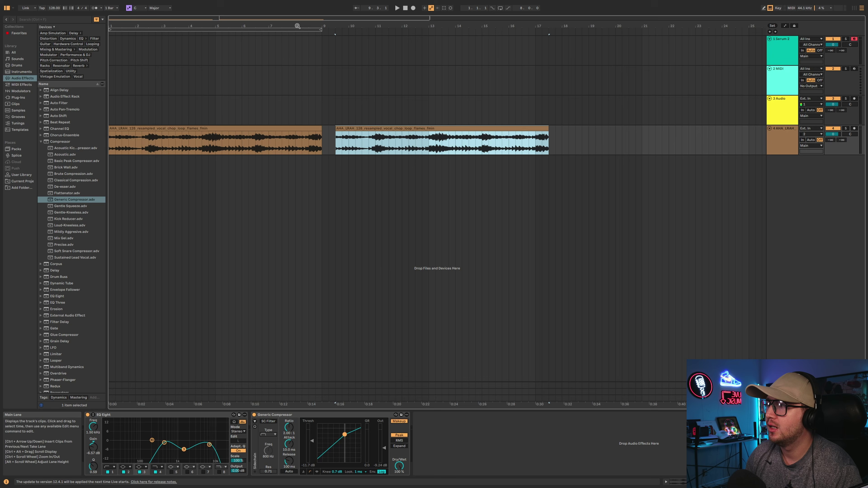
left_click_drag(296, 25, 296, 27)
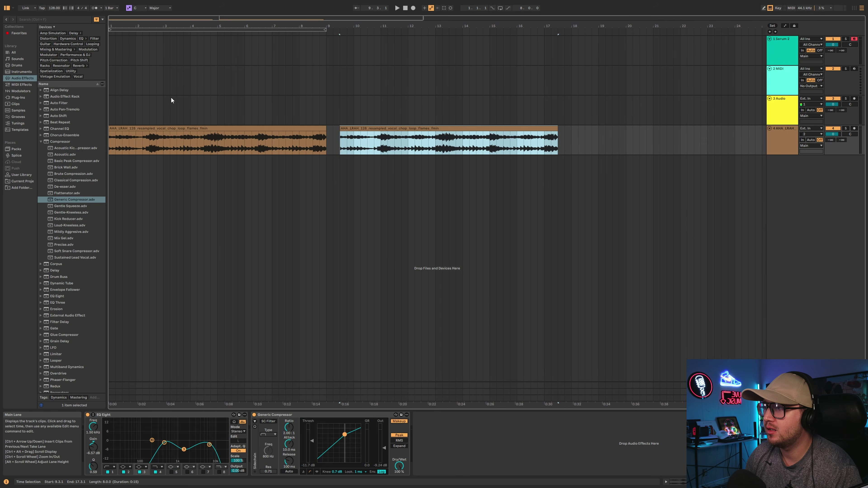
Set the vocal chop track's volume to -3 dB in the mixer while checking its level during playback.
left_click(773, 137)
left_click(832, 134)
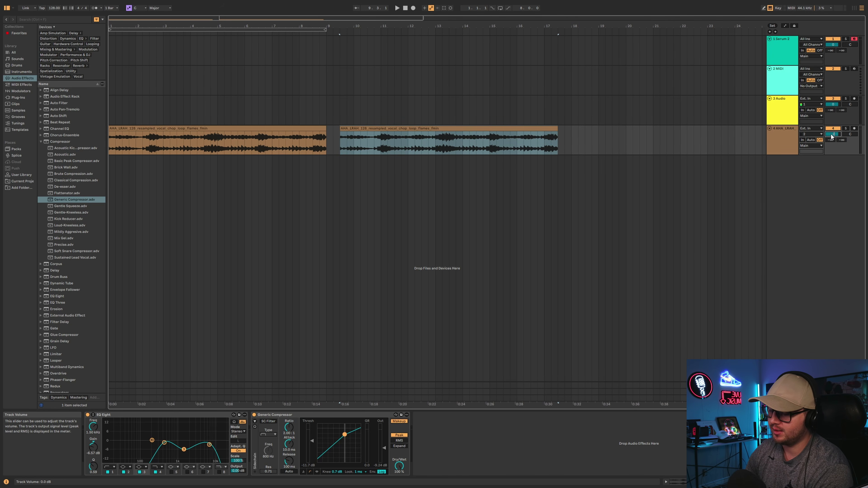
key("Tab")
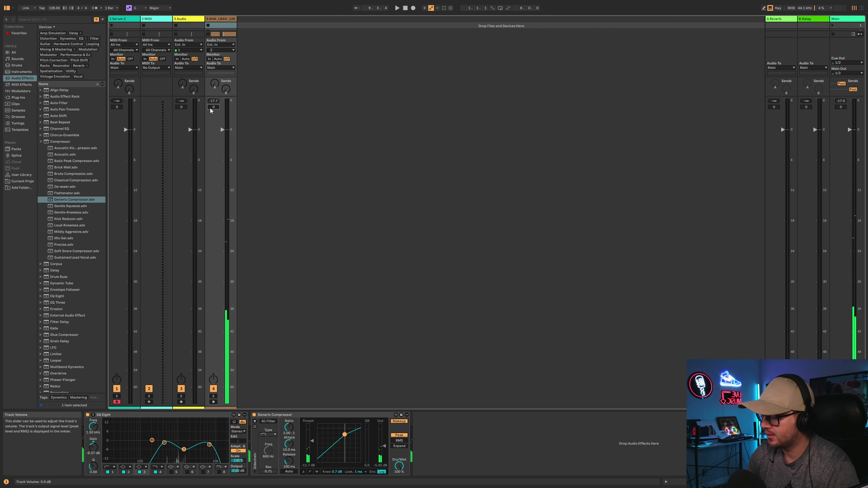
key("space")
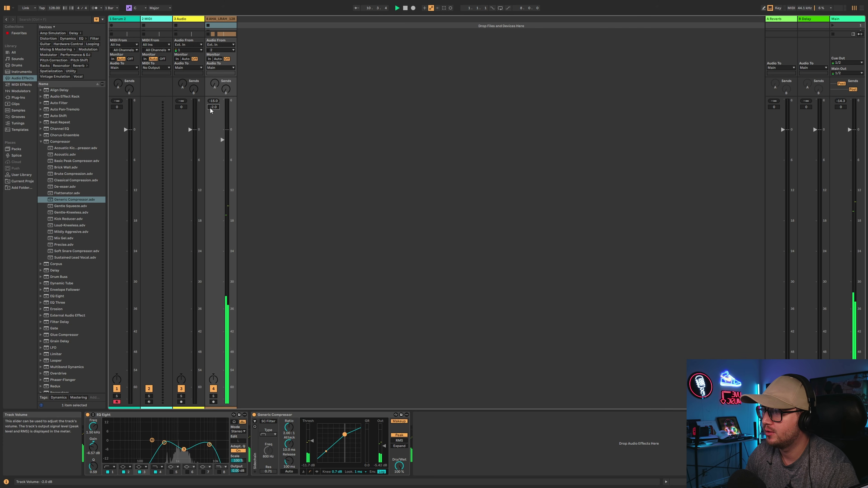
left_click_drag(210, 108, 210, 107)
key("space")
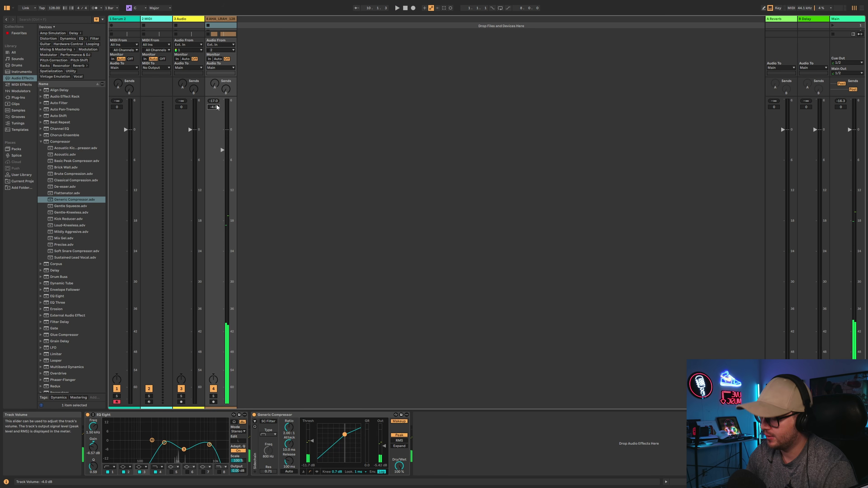
type("3")
key("Return")
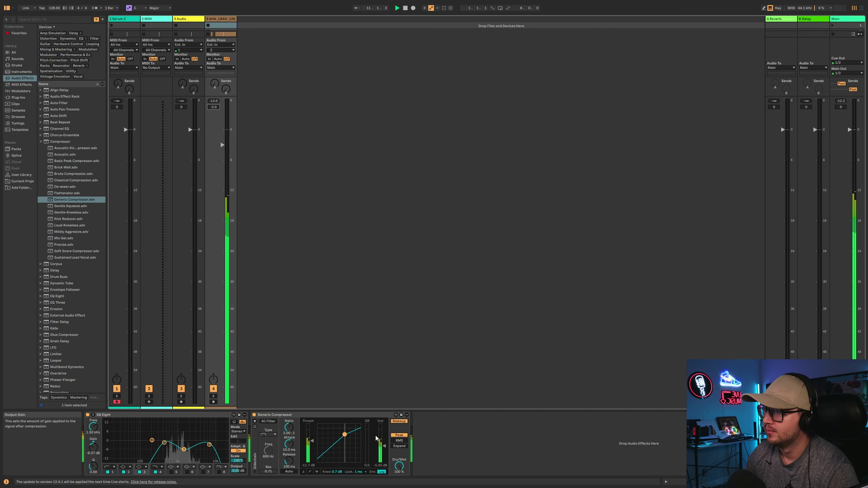
Lower the Generic Compressor's output gain and fine-tune the vocal chop track's fader to -3.0 dB.
left_click_drag(385, 446, 385, 448)
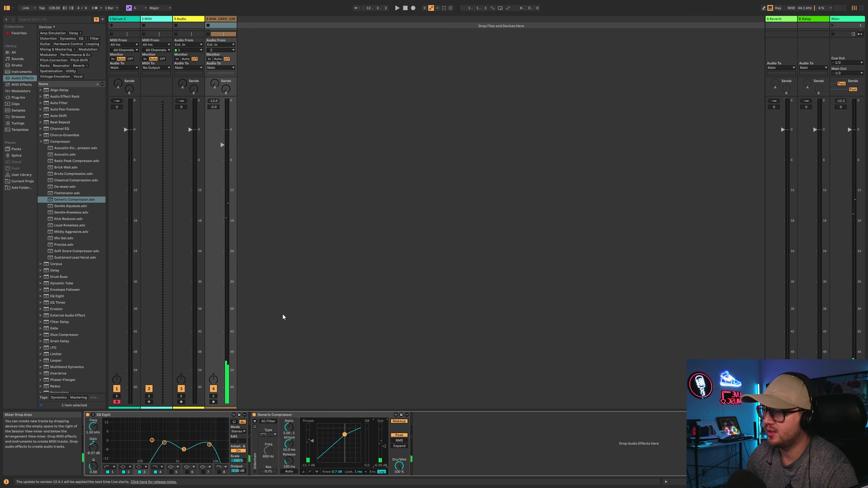
key("space")
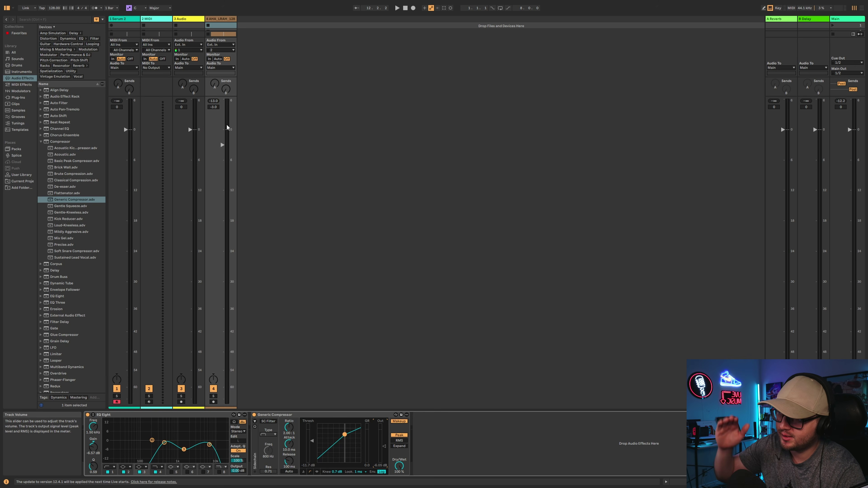
left_click_drag(222, 145, 223, 145)
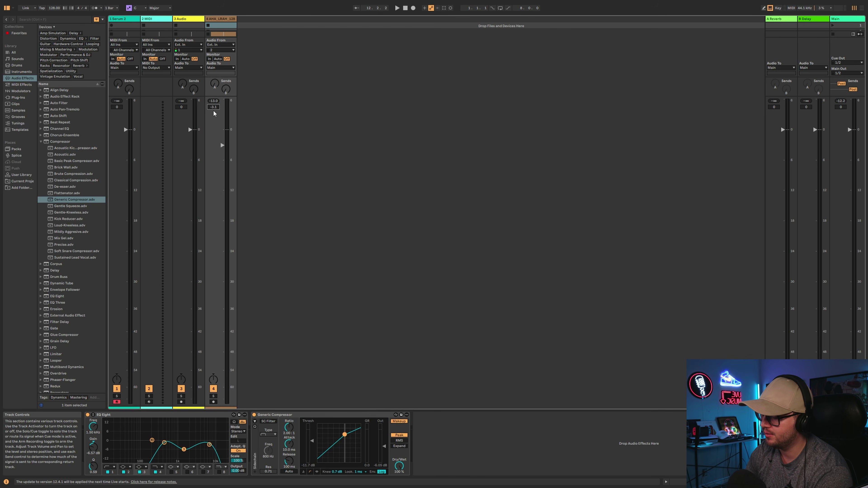
key("space")
scroll(214, 109, "up", 1)
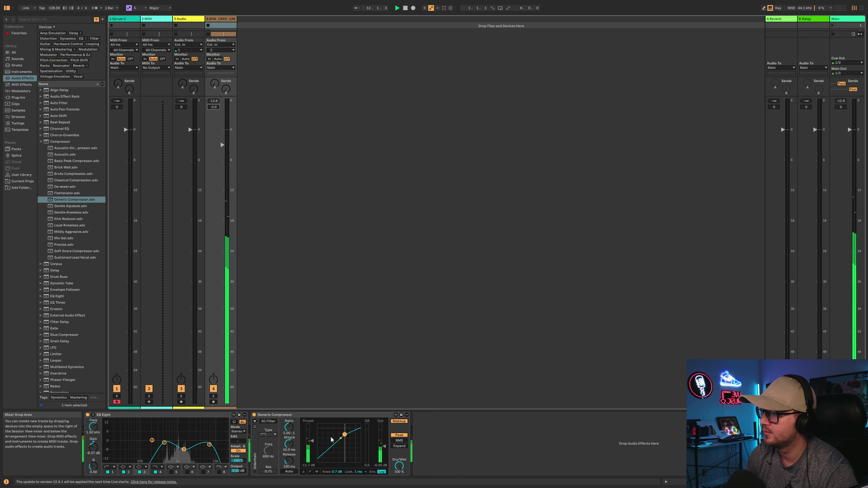
Return to the arrangement and compare the vocal loop's sound with EQ Eight bypassed and active.
key("Tab")
key("space")
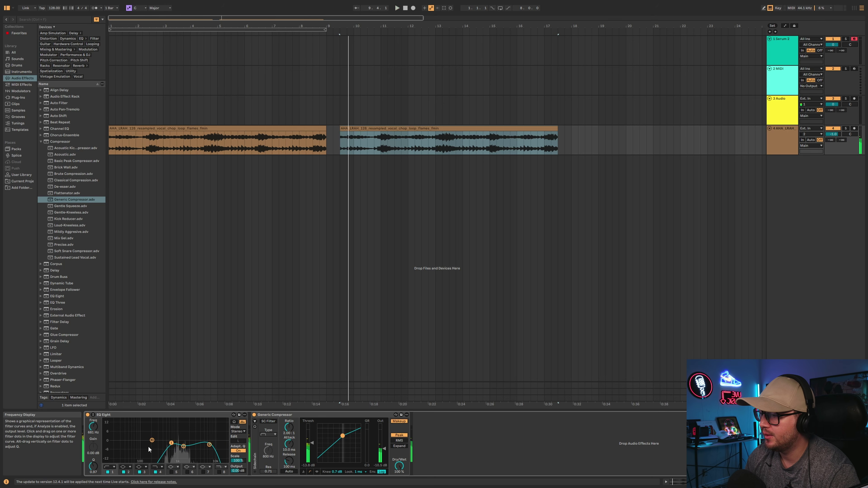
left_click(88, 415)
key("space")
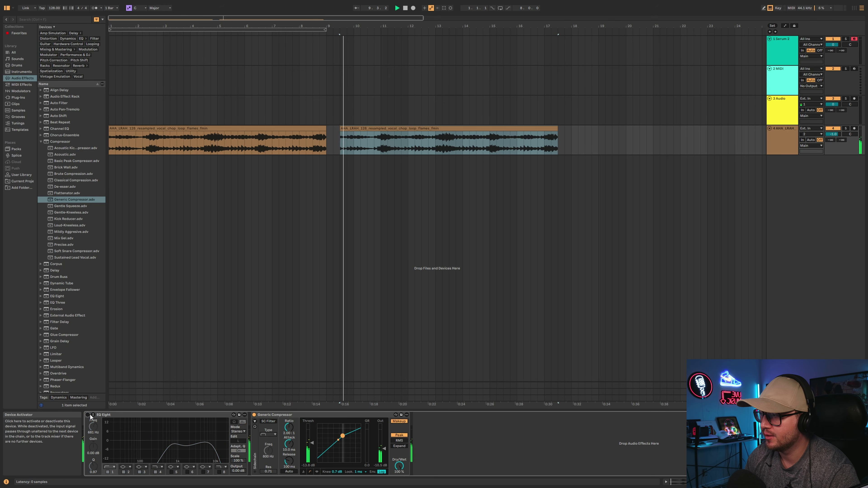
key("space")
key("space")
left_click(88, 415)
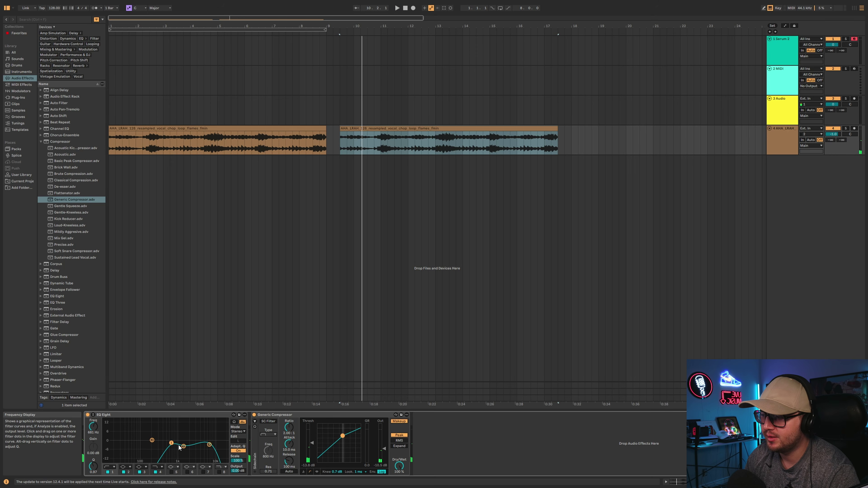
key("space")
Insert a new MIDI track below the vocal chop track and load the Analog instrument onto it.
left_click(772, 141)
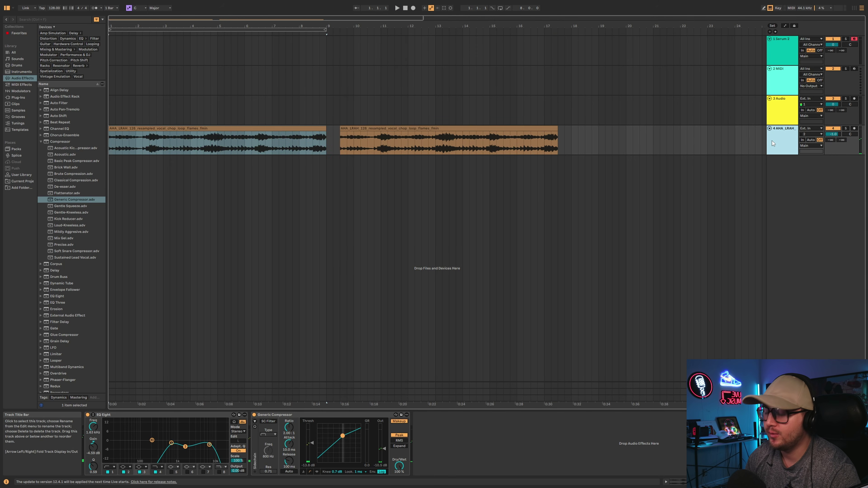
key("ctrl+t")
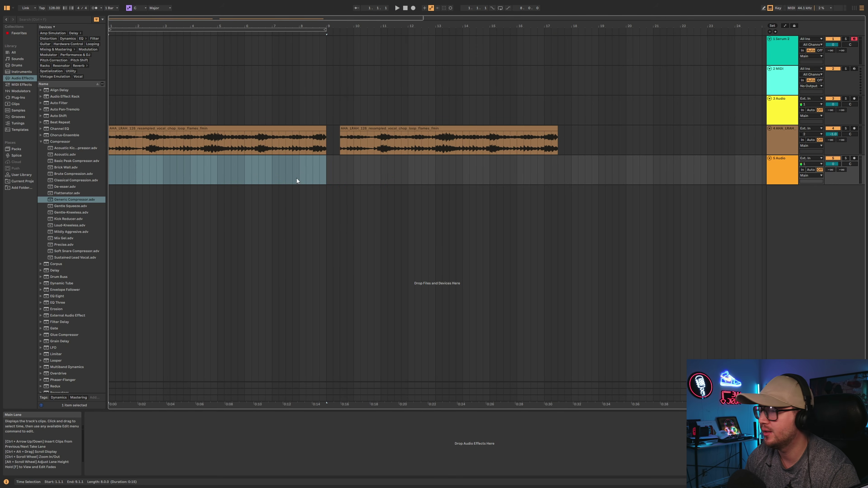
key("ctrl+z")
key("ctrl+shift+t")
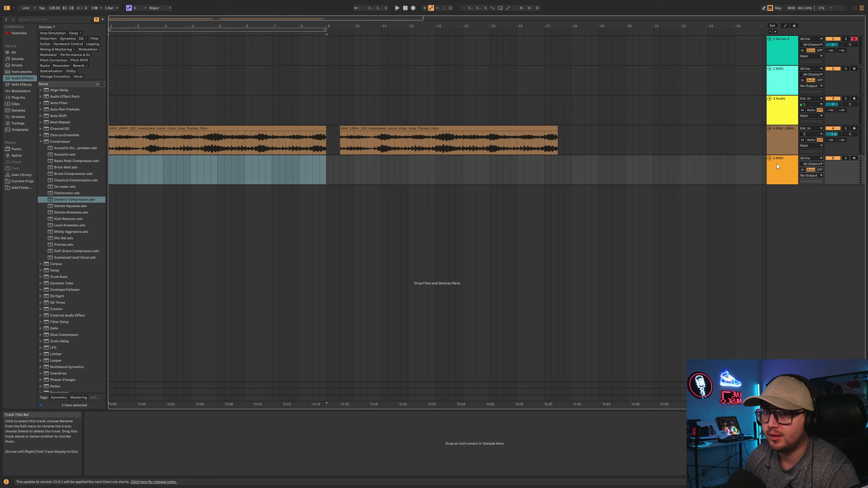
left_click(18, 97)
left_click(17, 78)
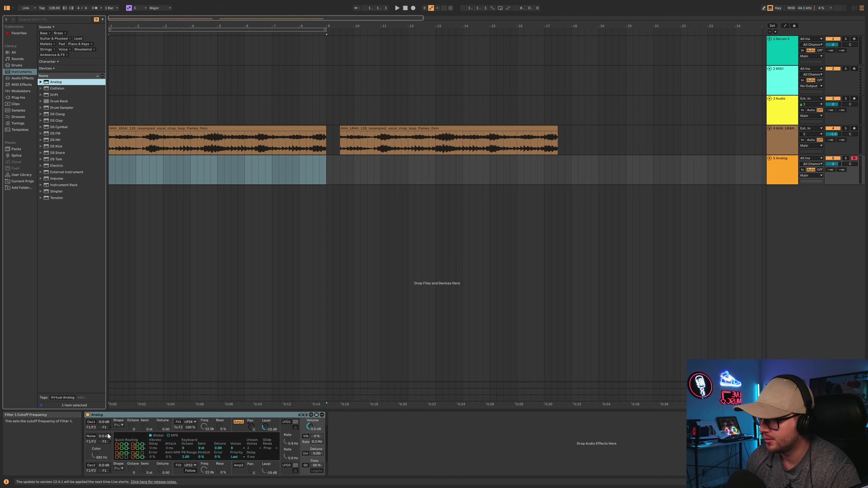
Enable Analog's noise generator with colour at 22.0 kHz plus both filters, and lower the Analog track's volume.
left_click(178, 422)
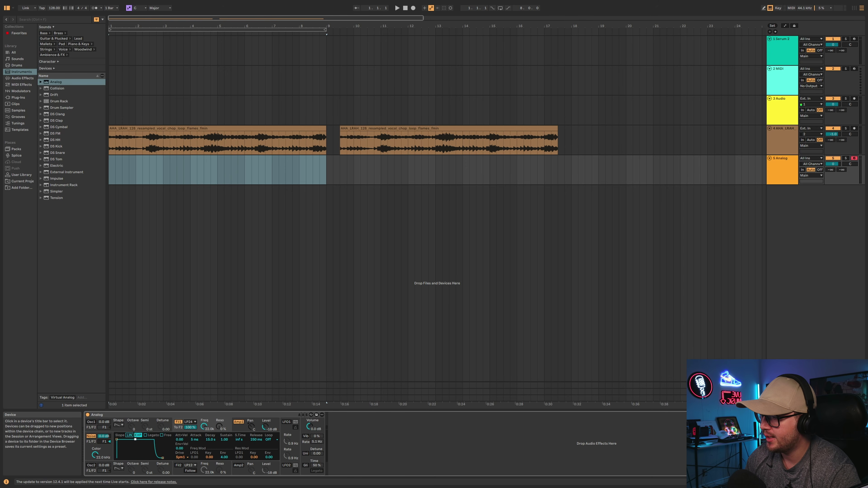
left_click(178, 465)
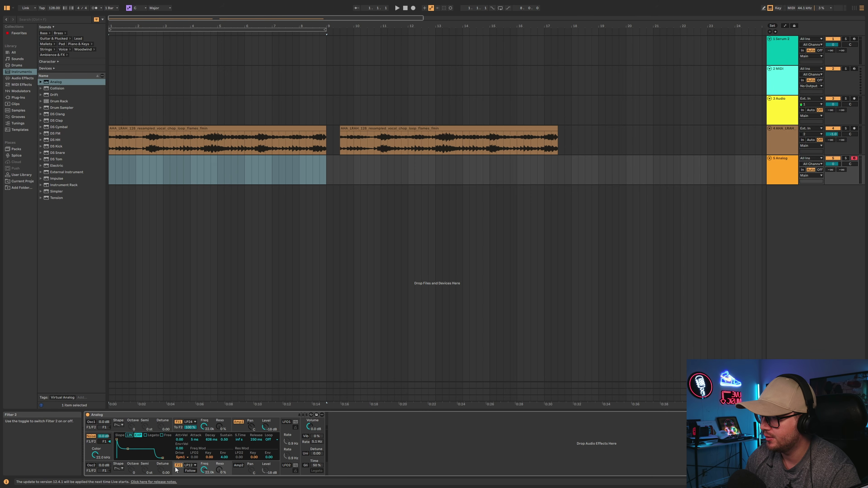
left_click(240, 423)
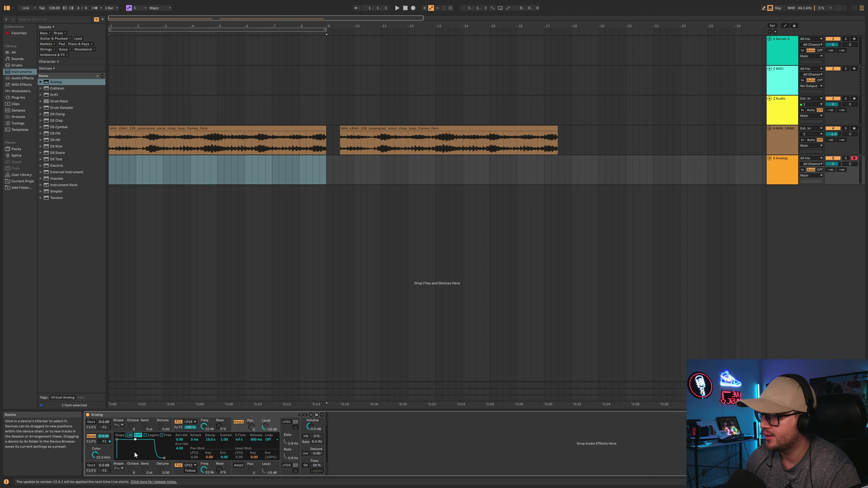
left_click_drag(833, 164, 834, 165)
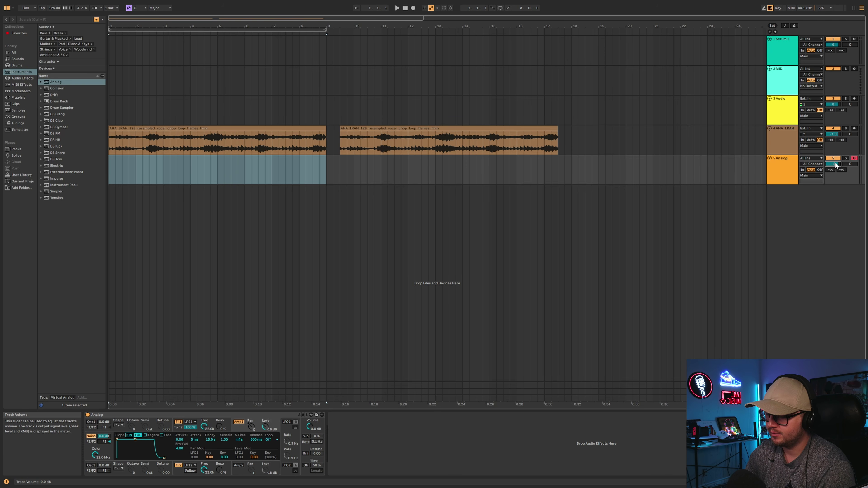
key("space")
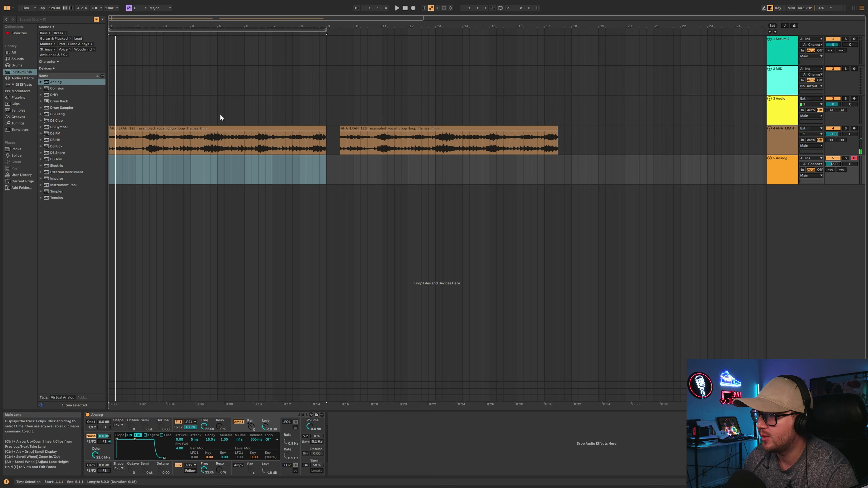
Insert an empty four-bar MIDI clip on the Analog track, spanning from bar 5 to bar 9.
left_click_drag(326, 165, 272, 172)
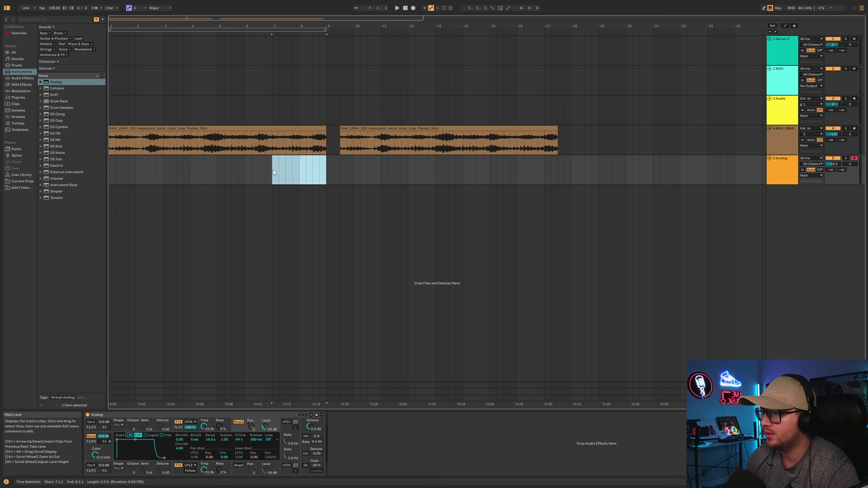
right_click(230, 165)
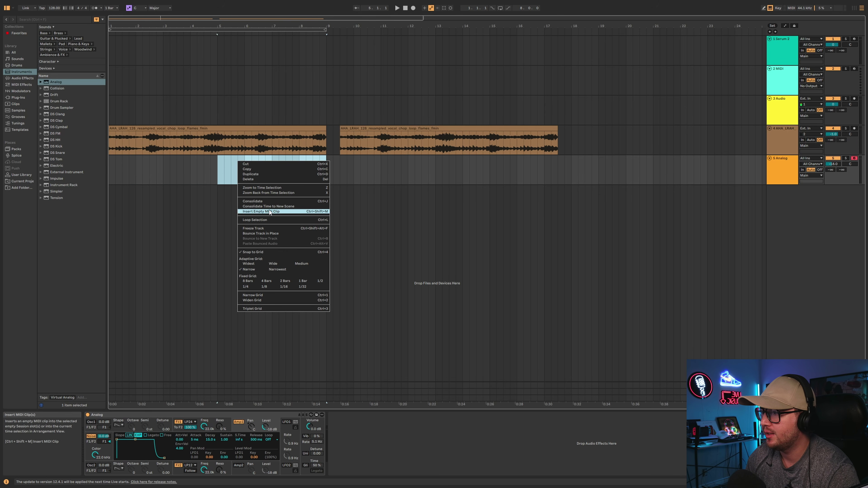
left_click(267, 213)
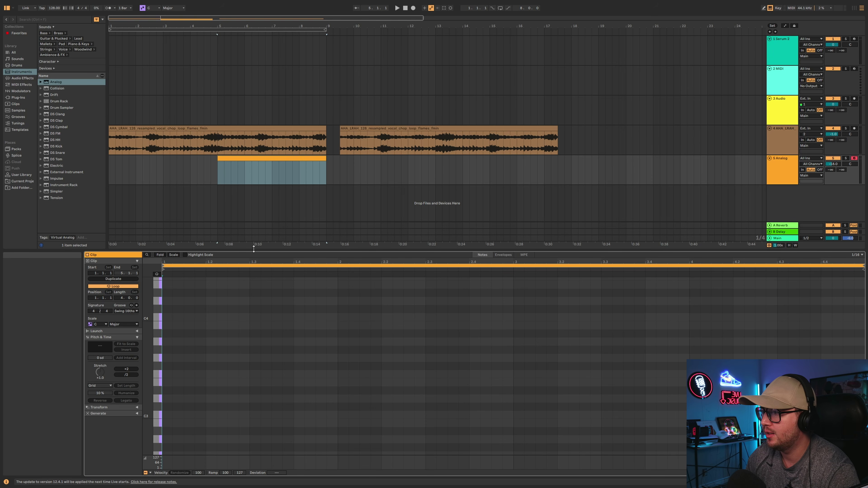
Add a C4 note spanning the full length of the Analog clip and play it back.
key("super+alt+e")
left_click(167, 225)
left_click_drag(167, 225, 864, 225)
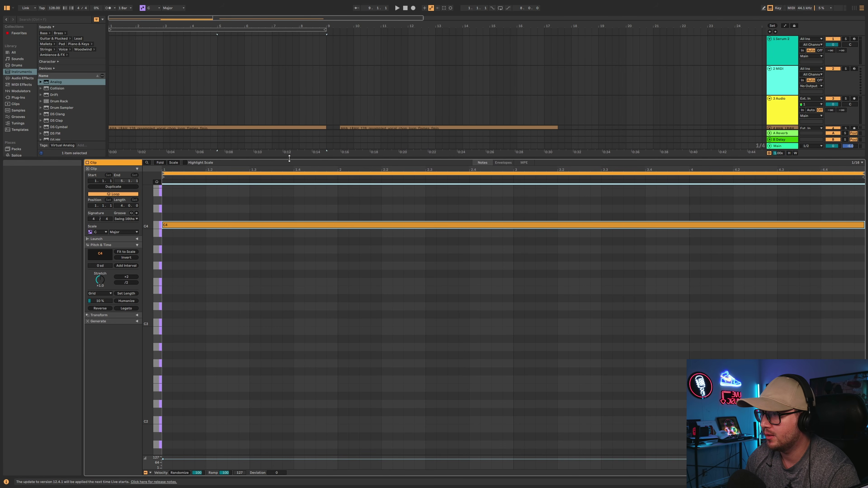
key("super+alt+e")
key("space")
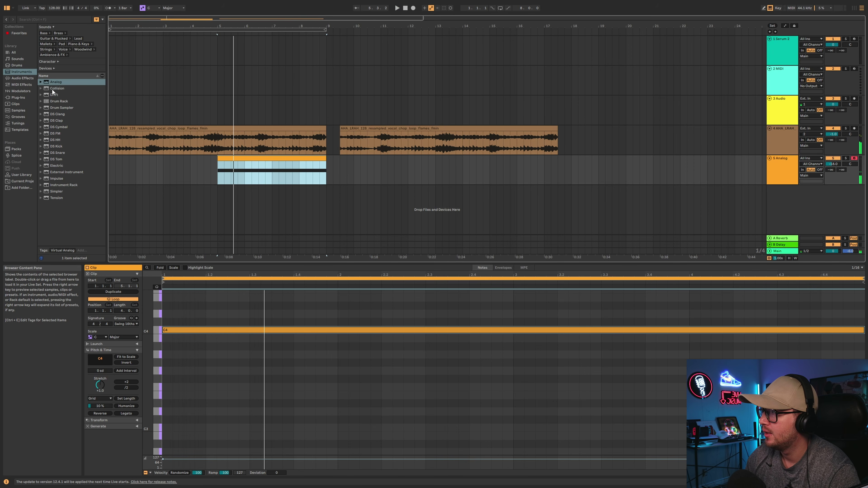
Load Auto Filter after Analog on the track and lower its cutoff frequency to 20.0 Hz.
left_click(24, 80)
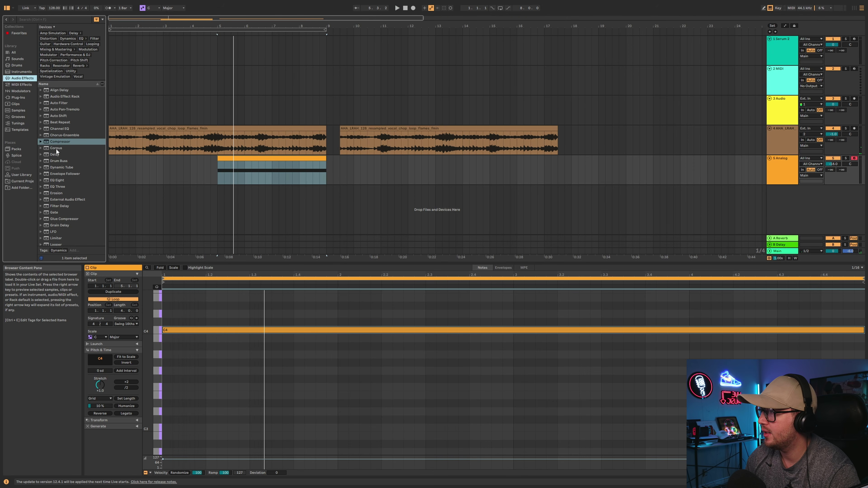
left_click(58, 103)
left_click_drag(222, 163, 222, 164)
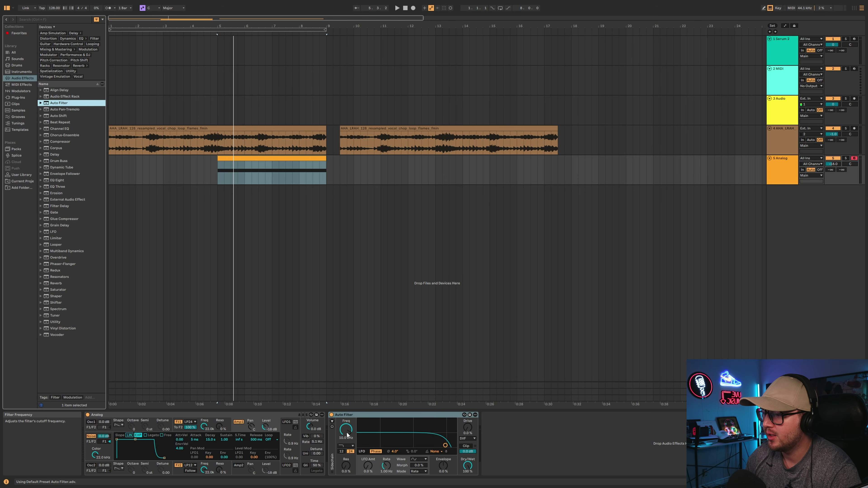
left_click_drag(348, 435, 347, 479)
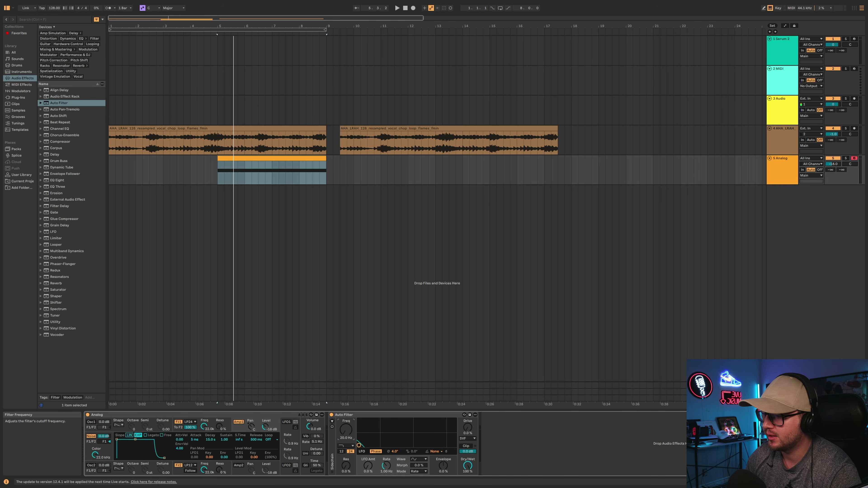
Play the noise while sweeping Auto Filter's cutoff up and back down to 20.0 Hz.
key("space")
left_click_drag(346, 429, 345, 398)
left_click_drag(347, 458, 347, 478)
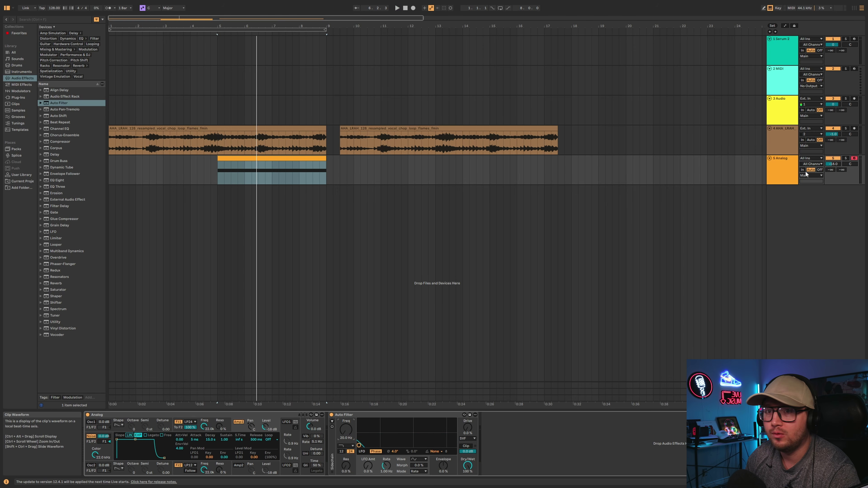
Show automation for Auto Filter's frequency, test its line before returning it to 20.0 Hz, and give it a separate lane.
left_click(788, 164)
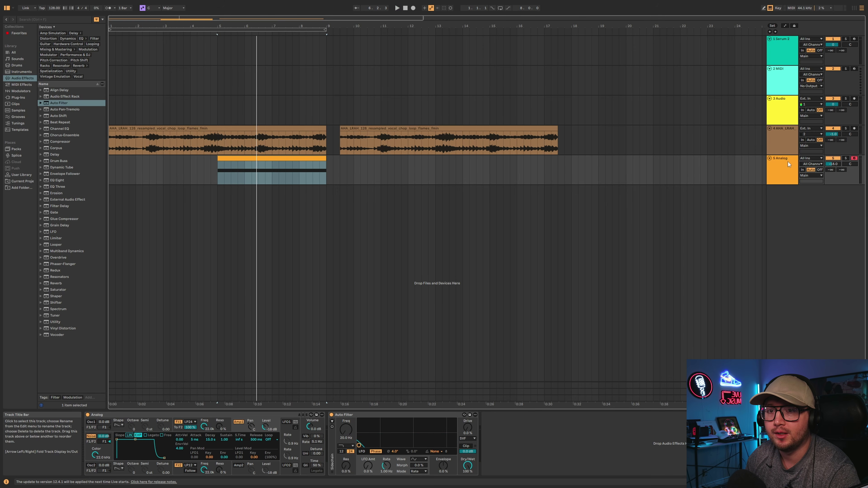
left_click(784, 26)
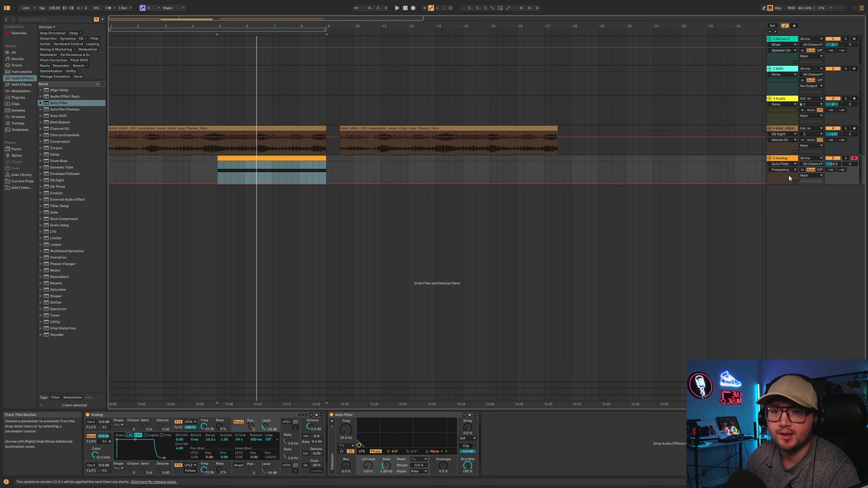
left_click(346, 429)
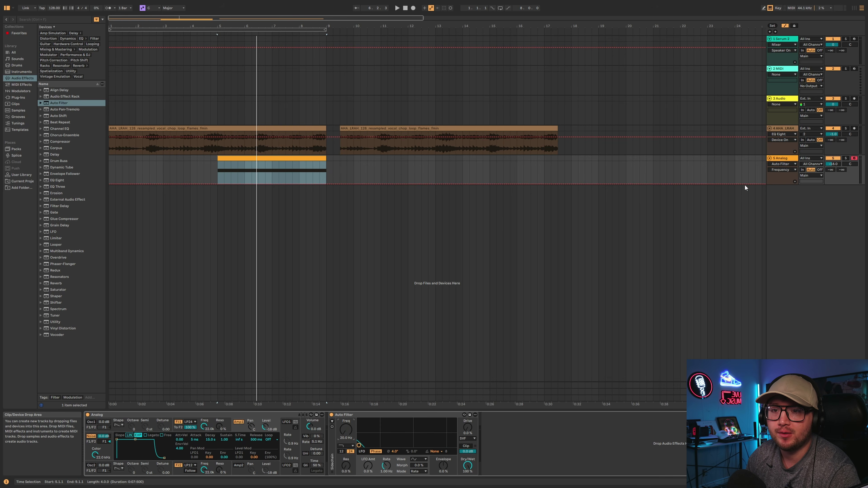
left_click_drag(745, 183, 745, 162)
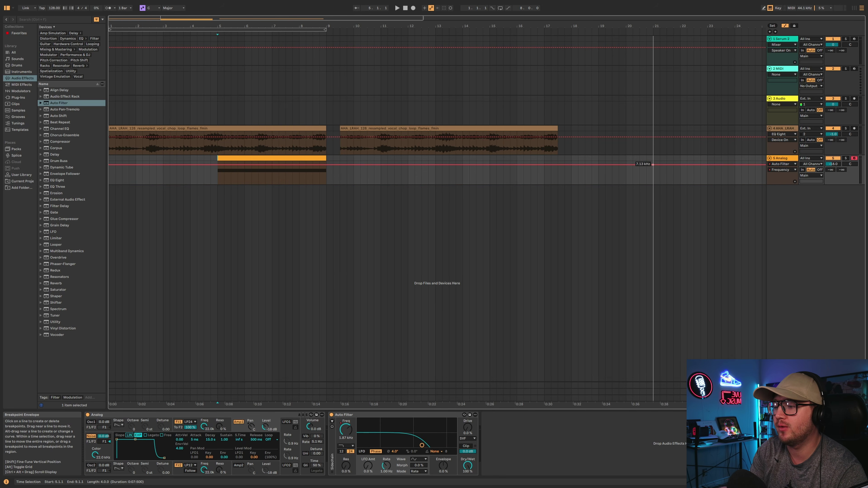
left_click_drag(612, 160, 623, 184)
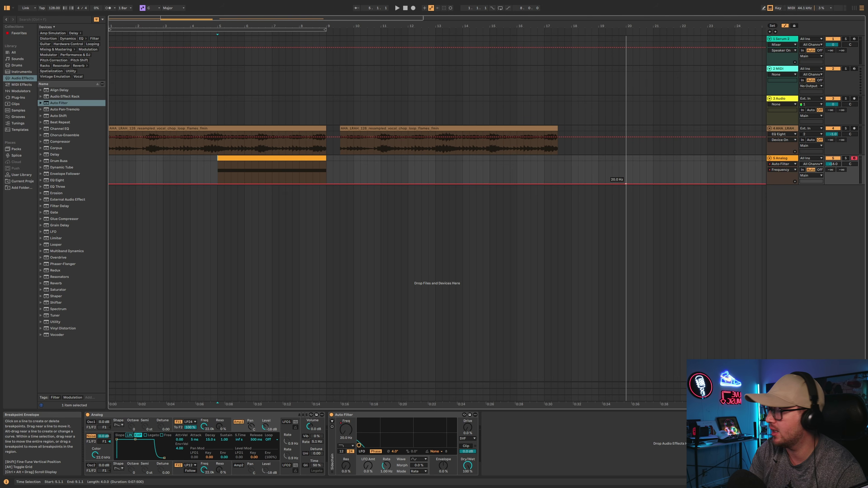
left_click(794, 181)
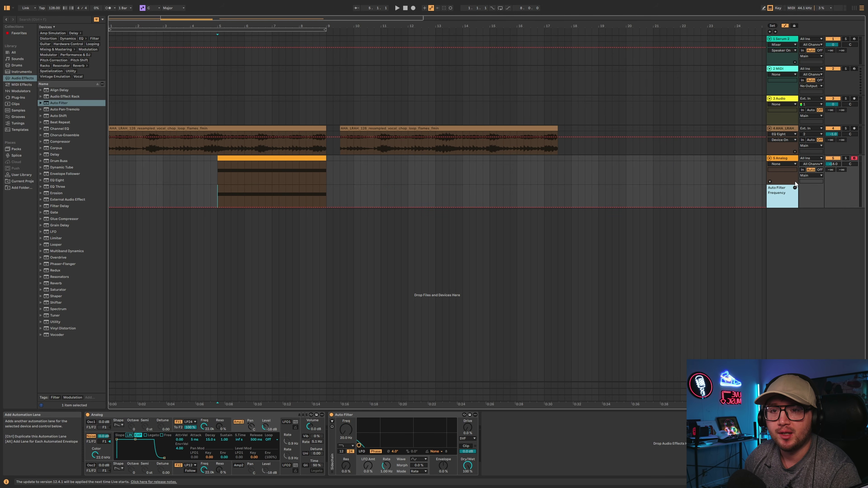
Draw a rising filter-frequency ramp from 20.0 Hz at bar 5 to 20.0 kHz at bar 9, play it, and hide the lane.
left_click_drag(325, 200, 201, 204)
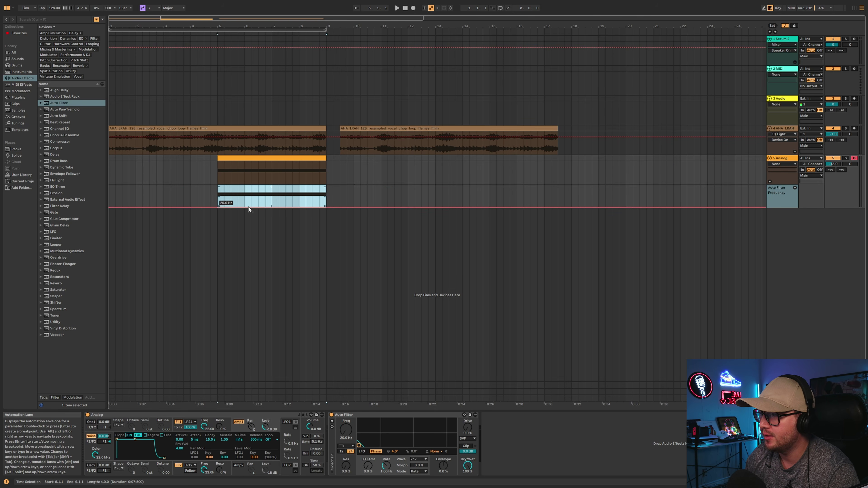
left_click_drag(311, 205, 326, 191)
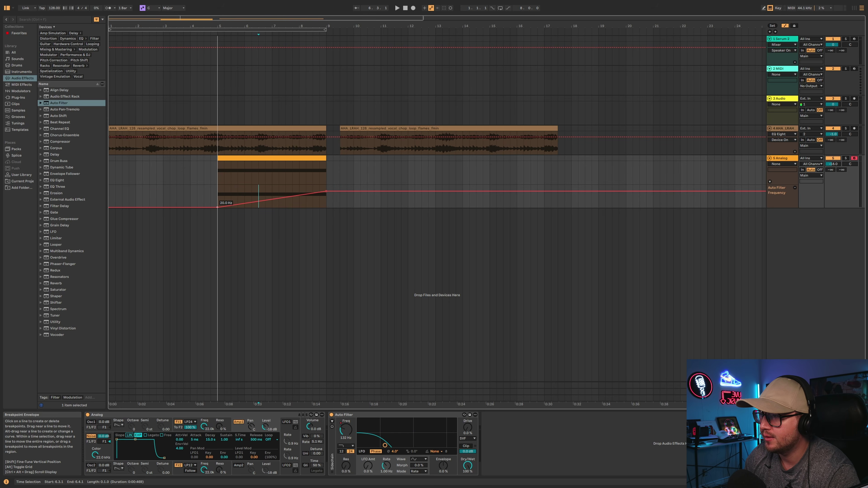
left_click(217, 200)
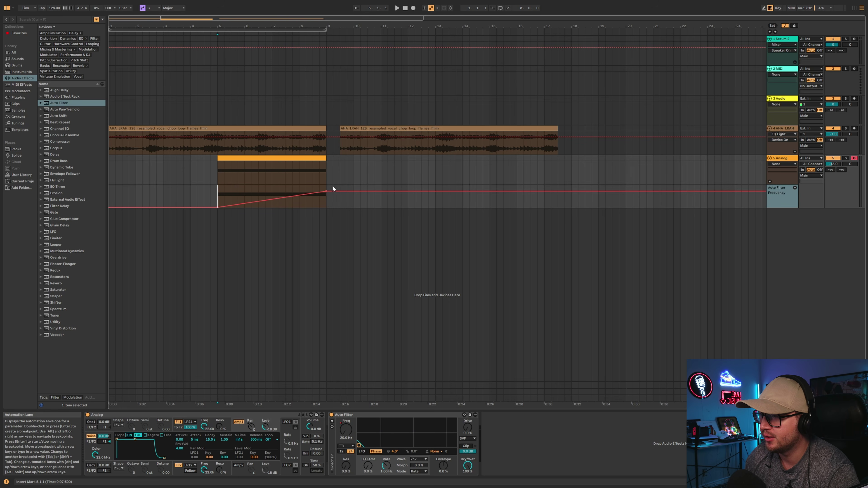
key("space")
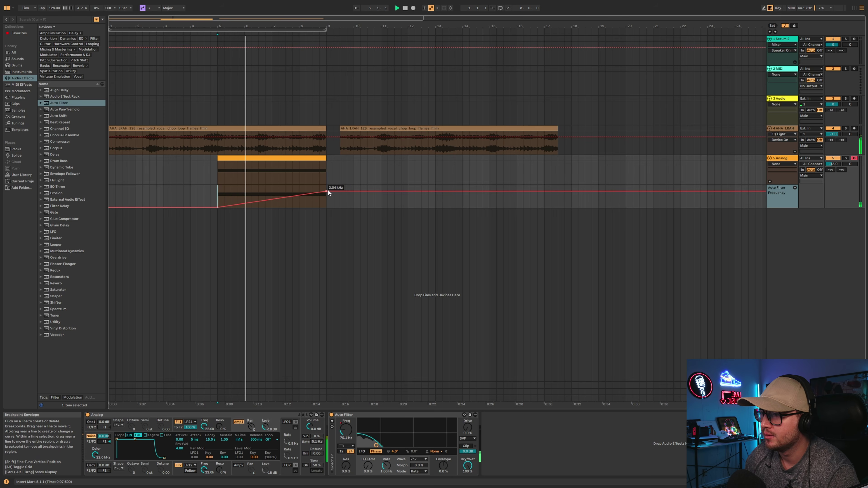
left_click_drag(325, 189, 326, 186)
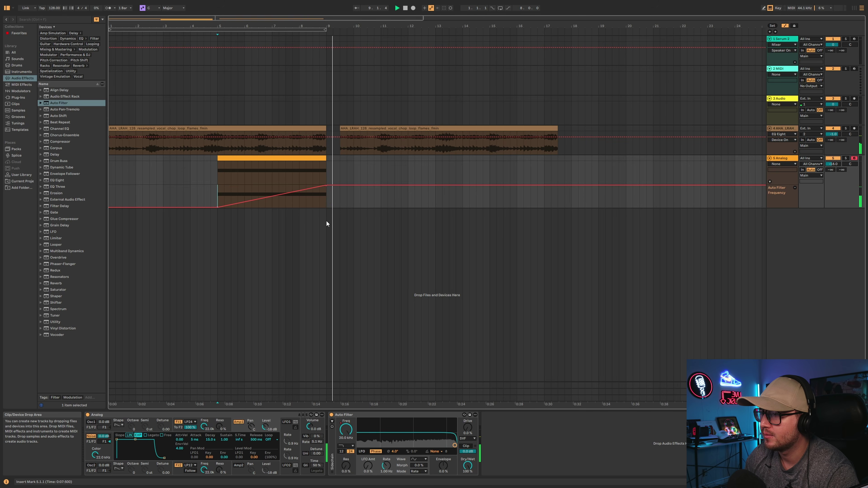
left_click(795, 187)
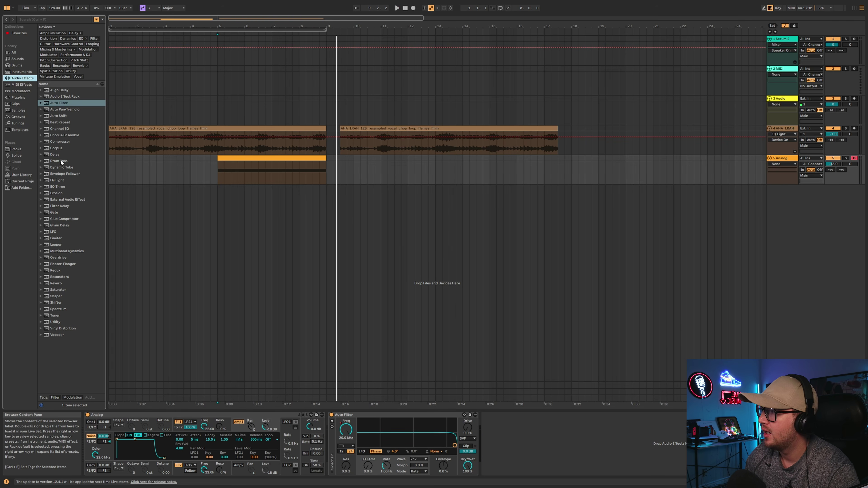
Add EQ Eight after Auto Filter, apply a low cut and a high cut at 13.4 kHz, and play the riser.
left_click_drag(59, 181, 338, 183)
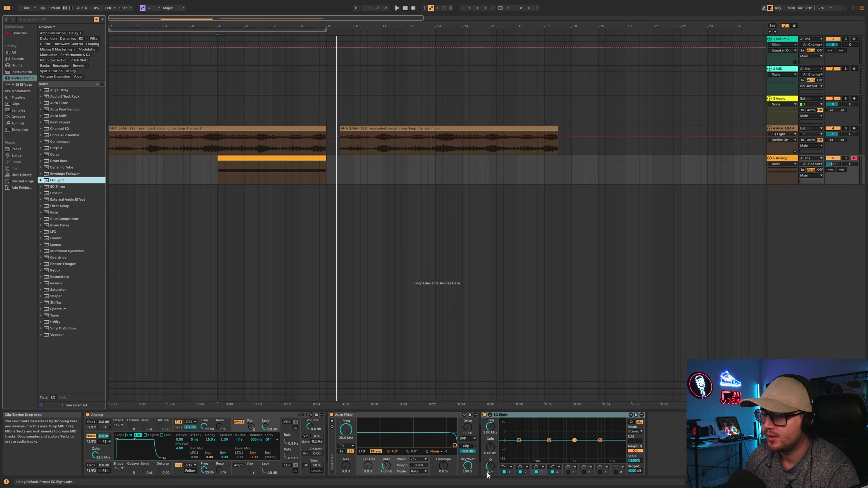
left_click(504, 467)
left_click(507, 432)
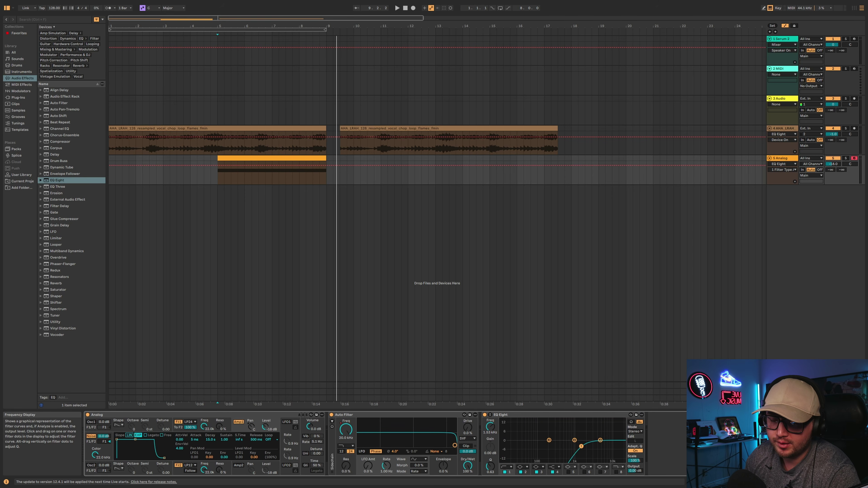
left_click(557, 467)
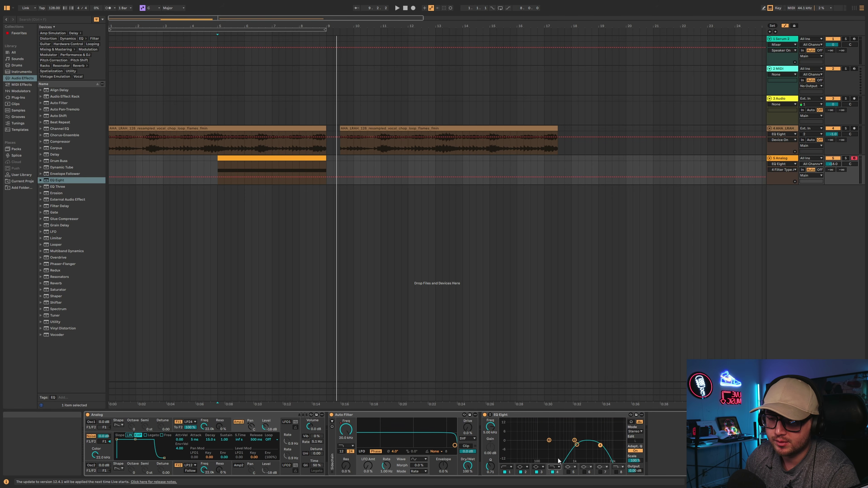
left_click_drag(600, 445, 601, 444)
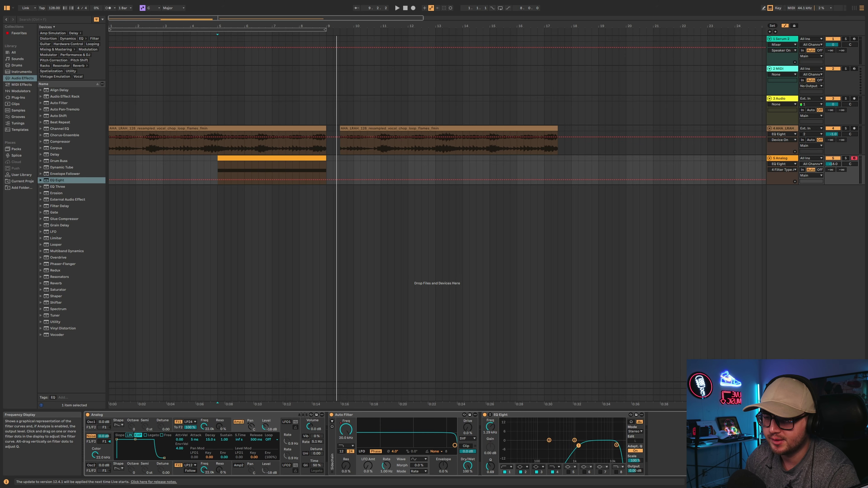
key("space")
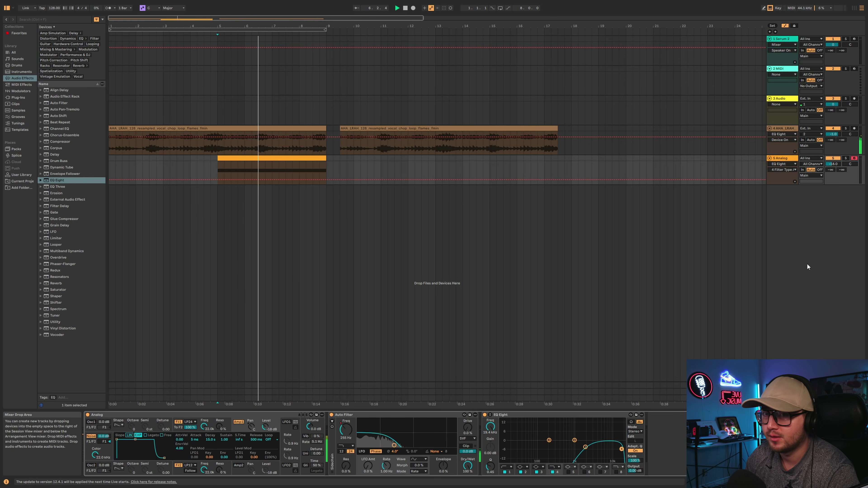
Hide the automation view and duplicate the Analog riser track.
left_click(785, 25)
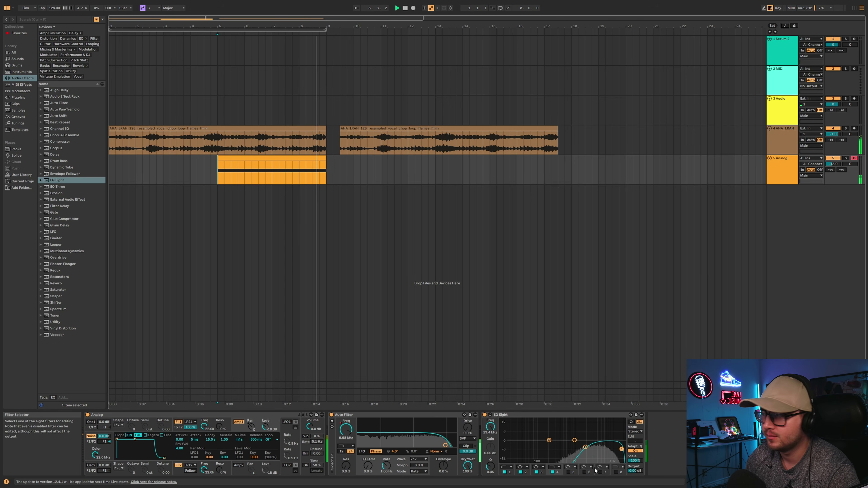
left_click(787, 174)
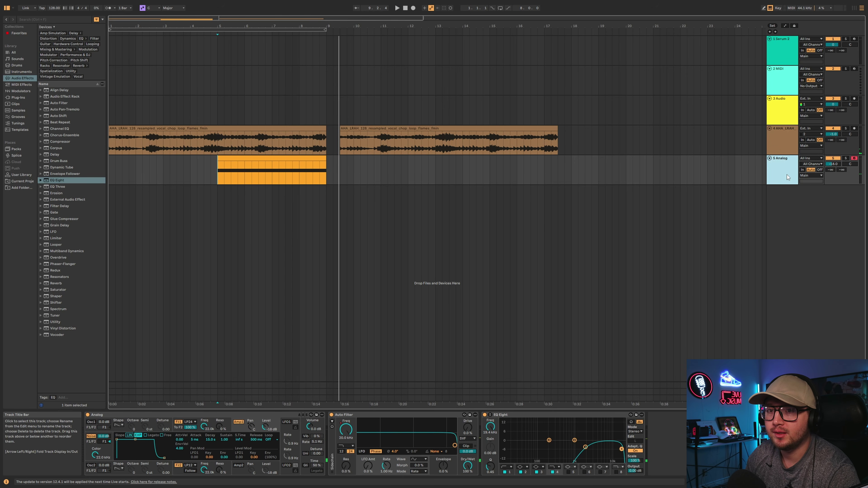
right_click(787, 174)
left_click(738, 183)
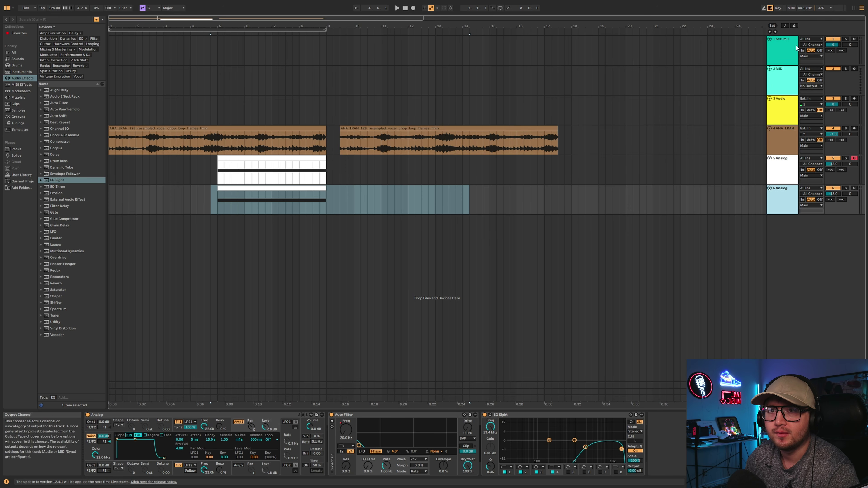
Show the duplicated track's Auto Filter frequency automation in a separate lane and move its clip to start at bar 9.
left_click(784, 26)
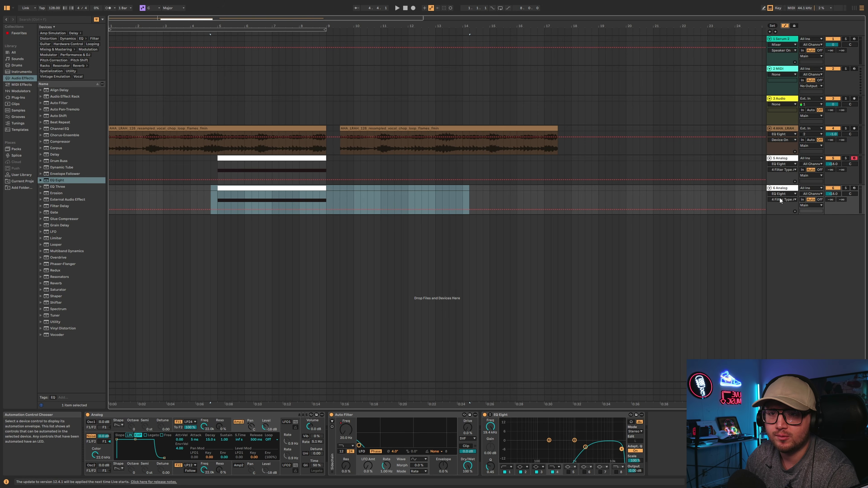
left_click(780, 210)
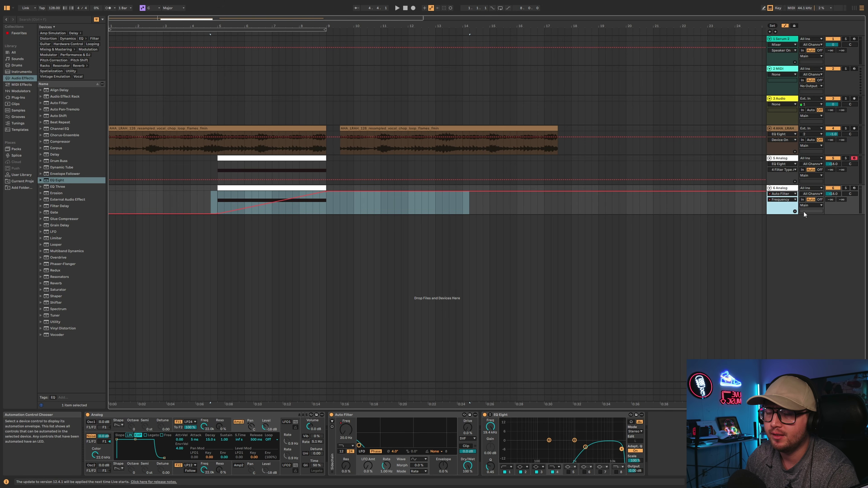
left_click(794, 211)
left_click_drag(225, 188, 334, 197)
left_click(316, 199)
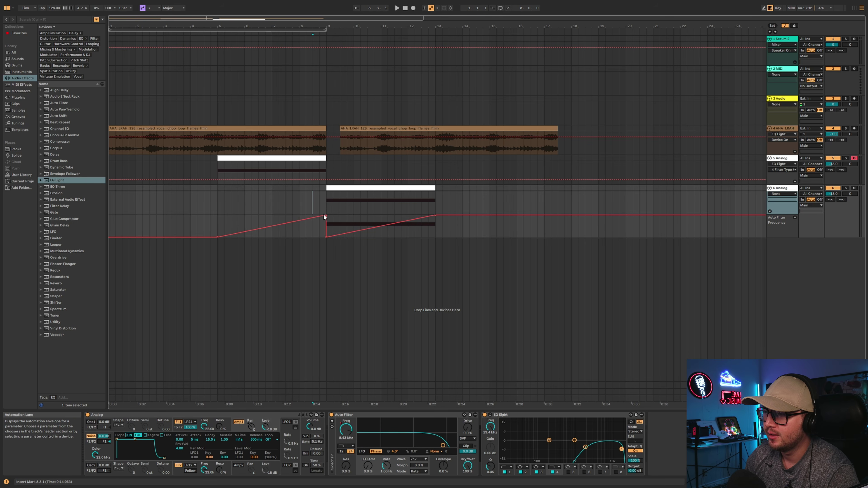
Reshape the duplicate's filter automation to fall from its peak at bar 9 to 27.4 Hz just past bar 10, and play it.
left_click(325, 237)
left_click(374, 226)
left_click_drag(435, 216, 361, 236)
left_click(315, 192)
key("space")
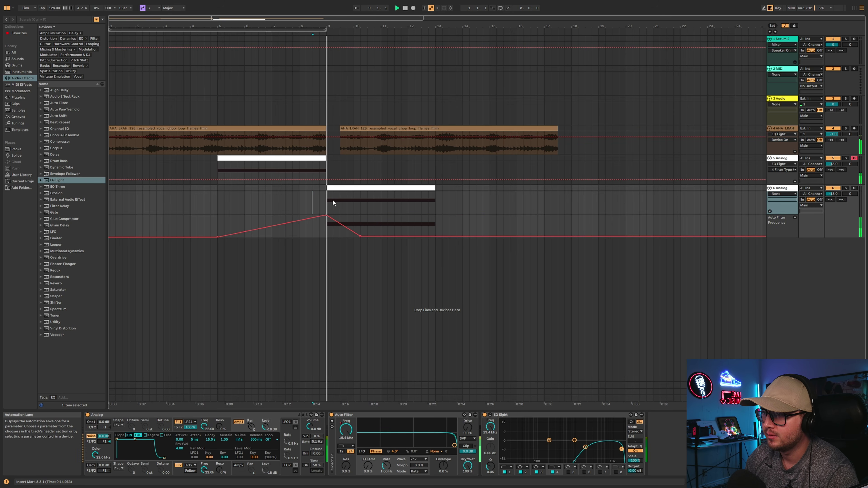
Shorten the duplicate's filter fall by moving its end breakpoint to the lane's minimum at bar 10, and replay the transition.
mouse_move(360, 236)
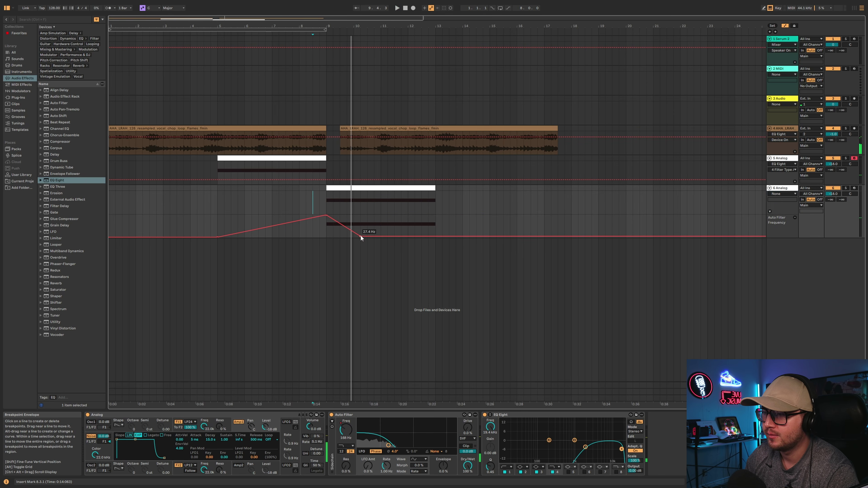
left_click_drag(361, 236, 353, 237)
left_click(319, 196)
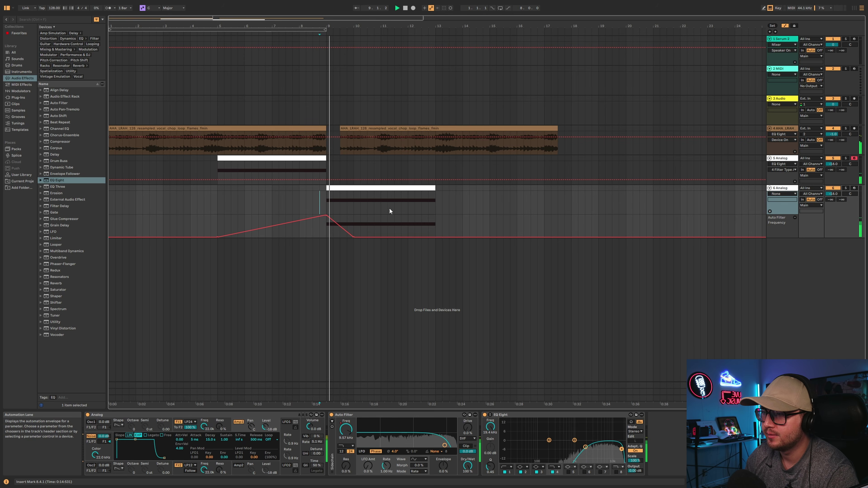
Shorten the duplicated Analog clip to end at bar 11 and move the second vocal chop clip to start at bar 9.
left_click_drag(435, 207, 357, 207)
left_click(306, 194)
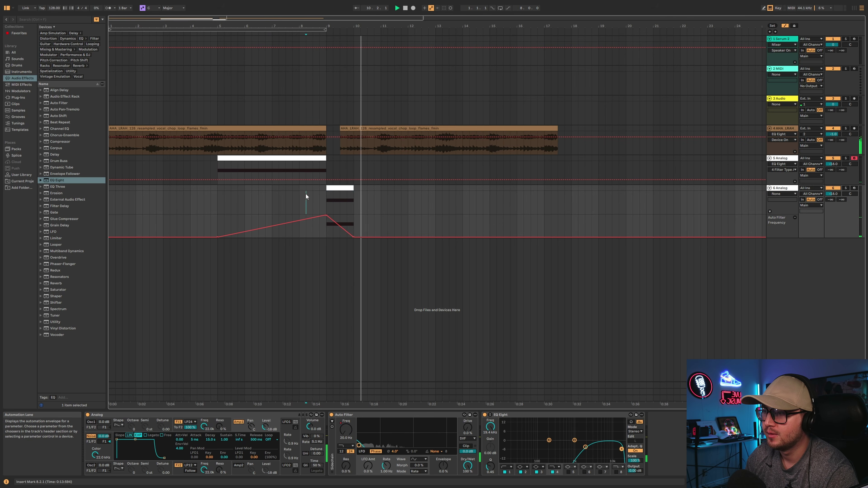
left_click_drag(344, 134, 336, 132)
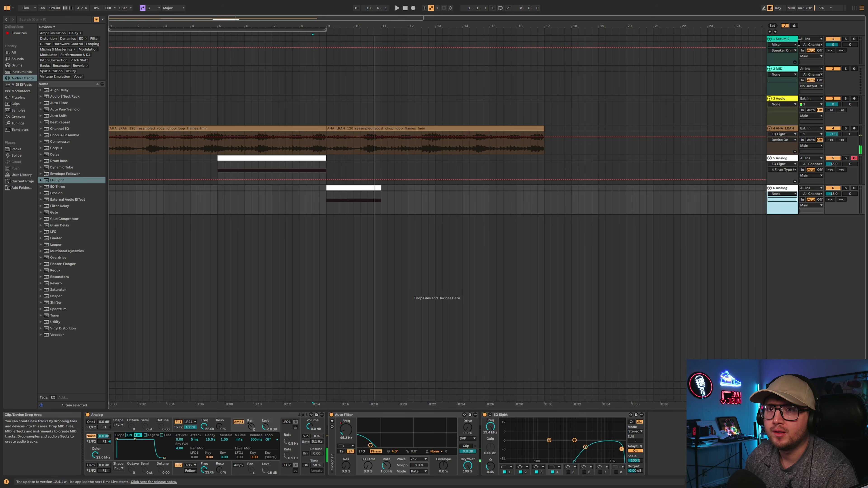
Hide the automation view and play the transition from bar 7.
left_click(786, 26)
left_click(605, 201)
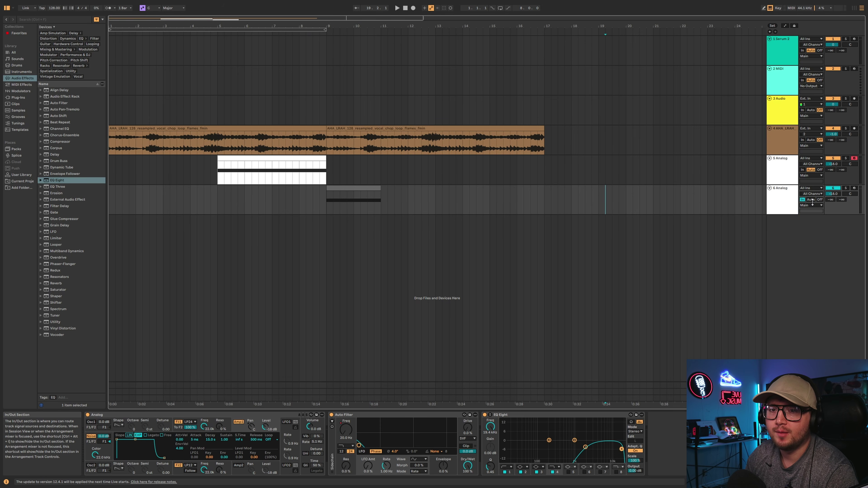
left_click(238, 239)
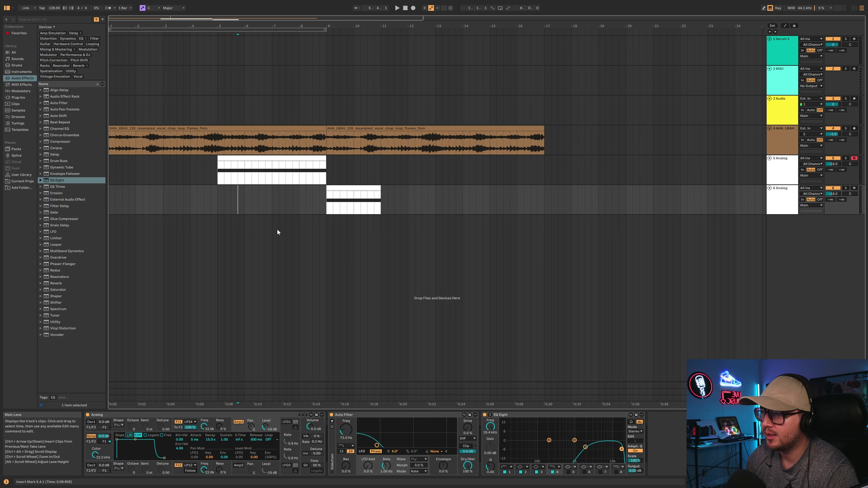
left_click(273, 103)
key("space")
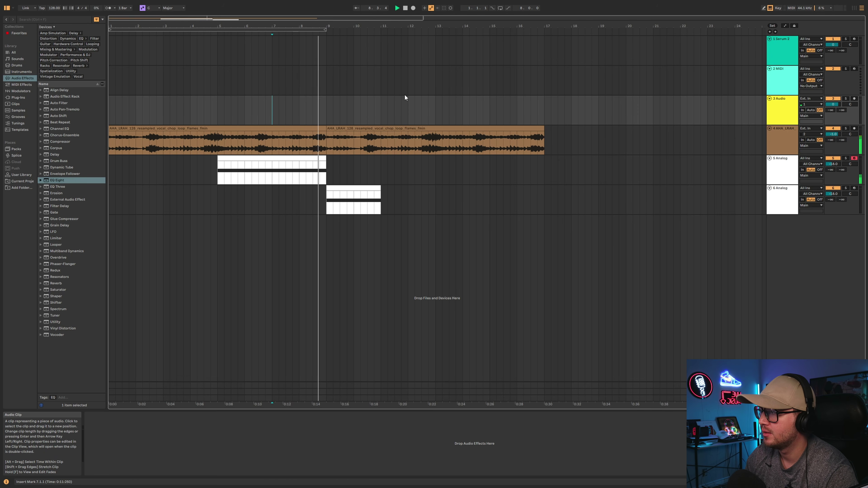
Add an audio track below the 3 Audio track and set both empty audio tracks' volume to -12 dB.
key("ctrl+t")
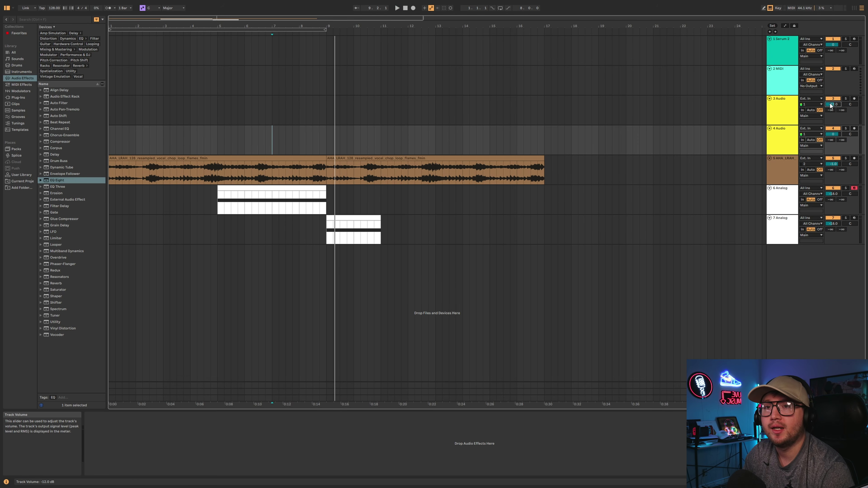
key("ctrl+z")
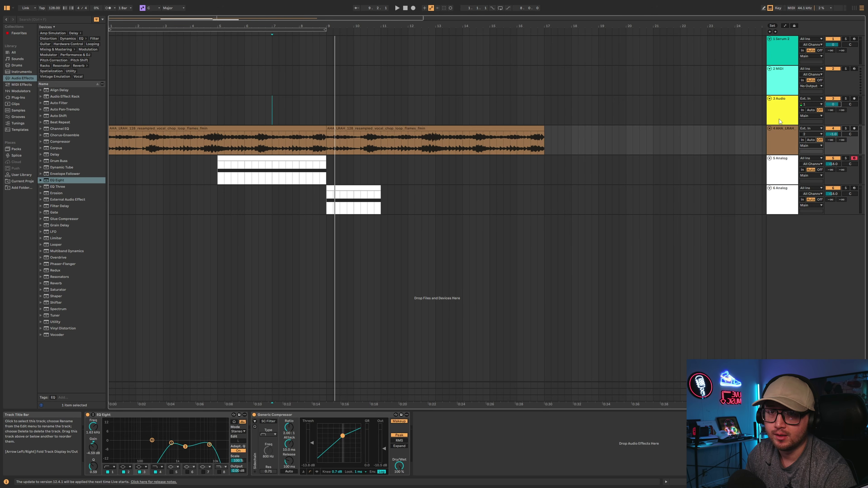
left_click(779, 118)
key("ctrl+t")
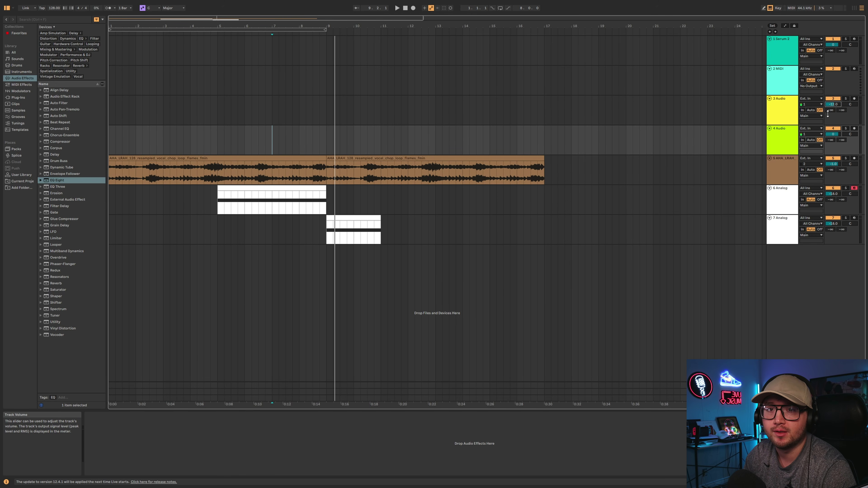
left_click_drag(832, 134, 832, 143)
left_click(781, 114)
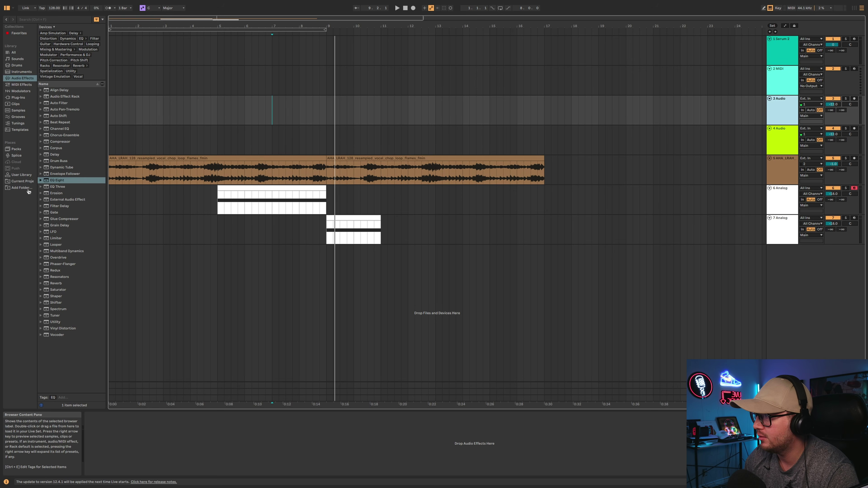
Open the Splice library and go to the HipHop Drums collection.
left_click(24, 154)
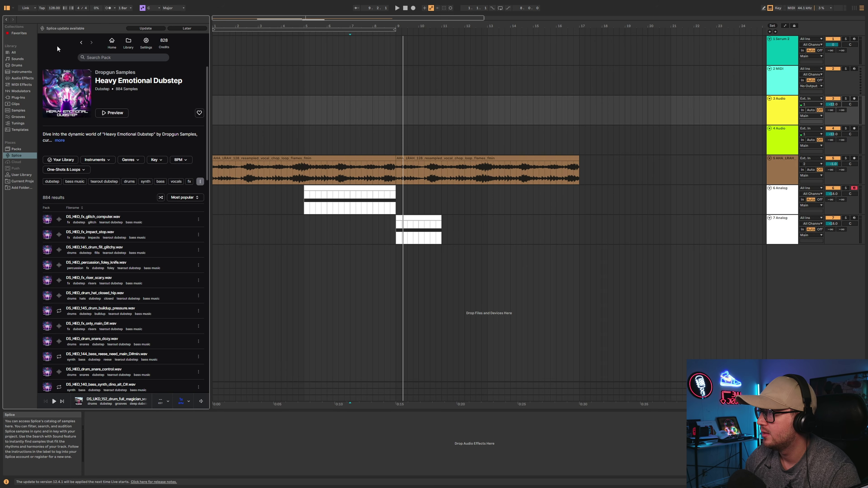
left_click(81, 43)
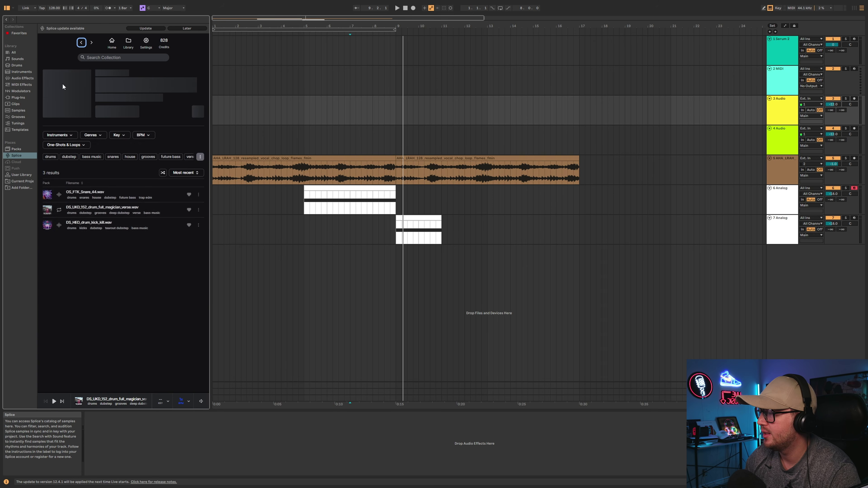
left_click(59, 229)
left_click(81, 43)
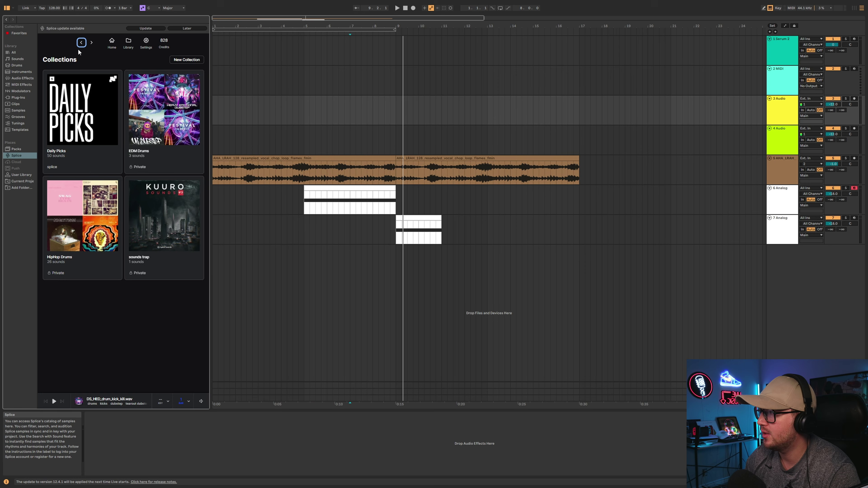
left_click(104, 202)
Place STCR2_DLZ_Kit_One_Shot_Bando_Kick.wav on the first audio track and STCR2_DLZ_Snare_One_Shot_Cruel.wav on the second, near bar 9.
left_click_drag(103, 380, 402, 115)
left_click(57, 366)
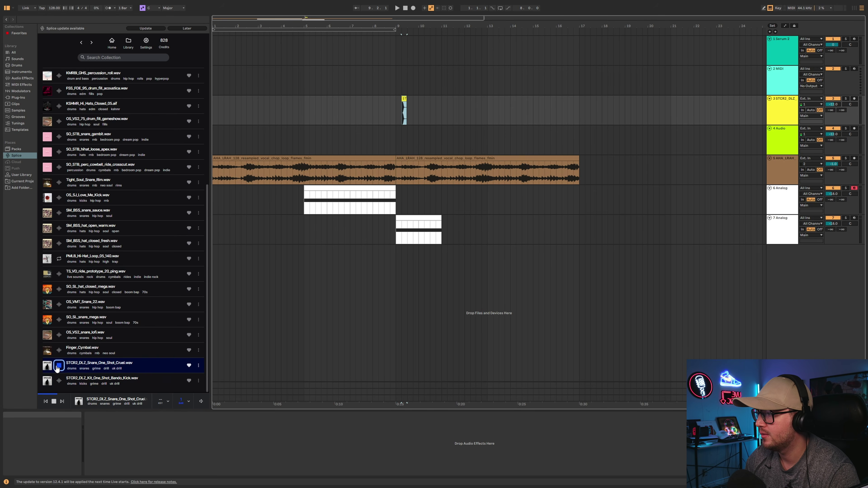
left_click_drag(48, 369, 414, 140)
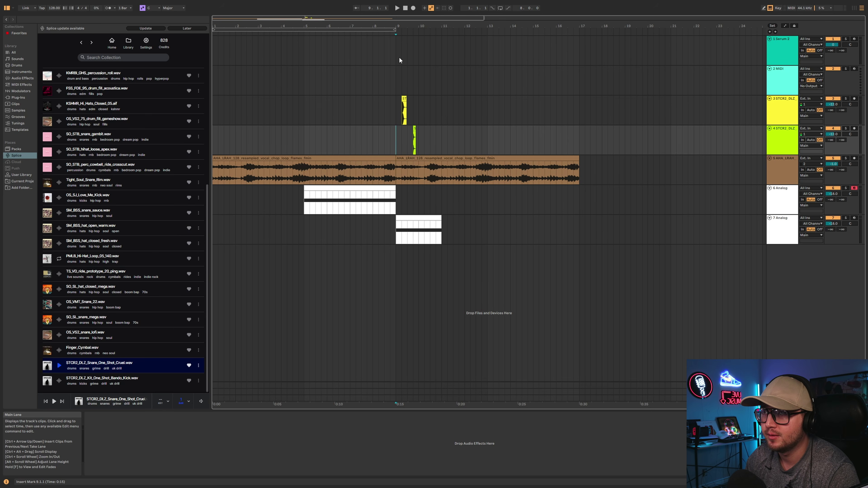
Move the kick clip to start exactly at bar 9 and play it from just before the drop.
scroll(408, 106, "up", 5, "ctrl")
left_click_drag(374, 99, 318, 107, "ctrl")
left_click(284, 77)
key("space")
left_click(311, 99)
key("space")
key("space")
key("space")
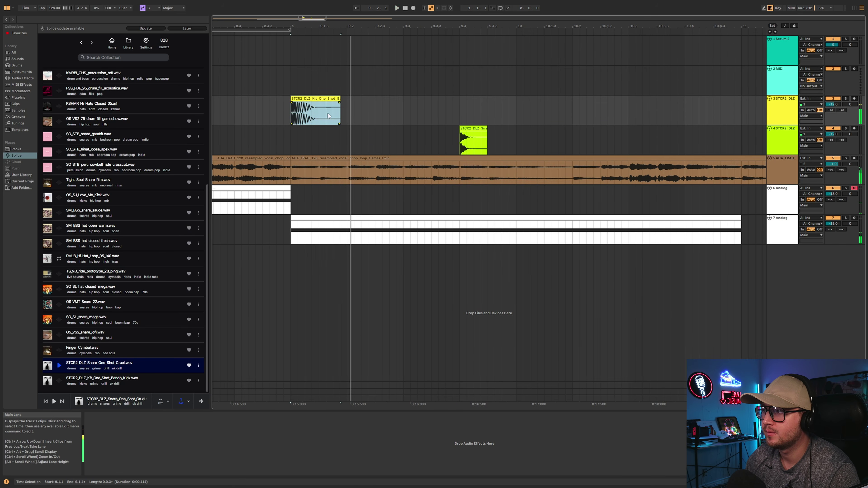
left_click(278, 94)
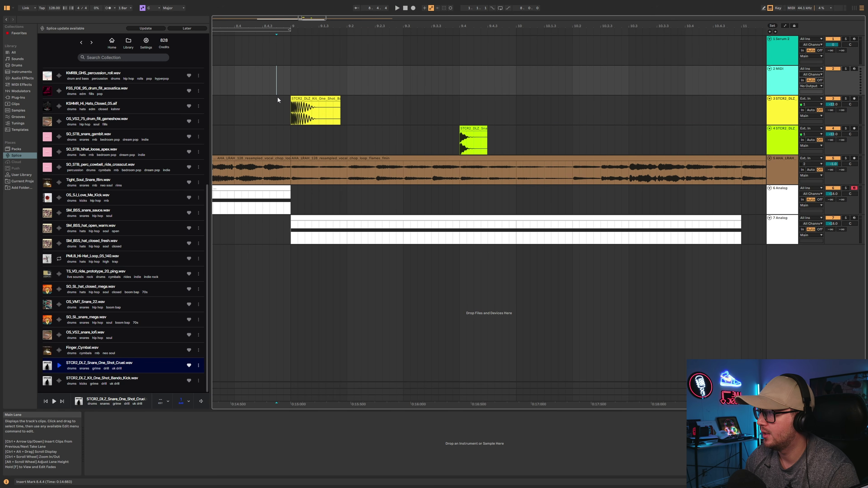
key("space")
left_click(261, 90)
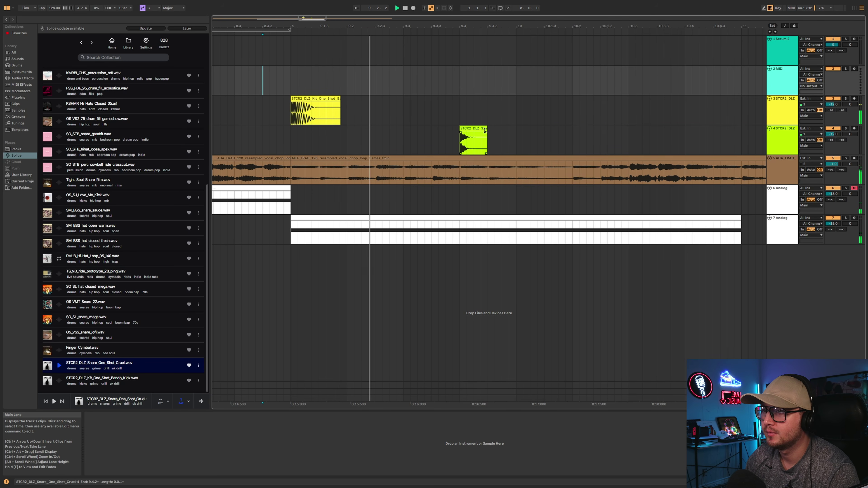
Move the snare clip to 9.3 and play the kick and snare together.
left_click_drag(471, 130, 416, 130)
left_click(323, 109)
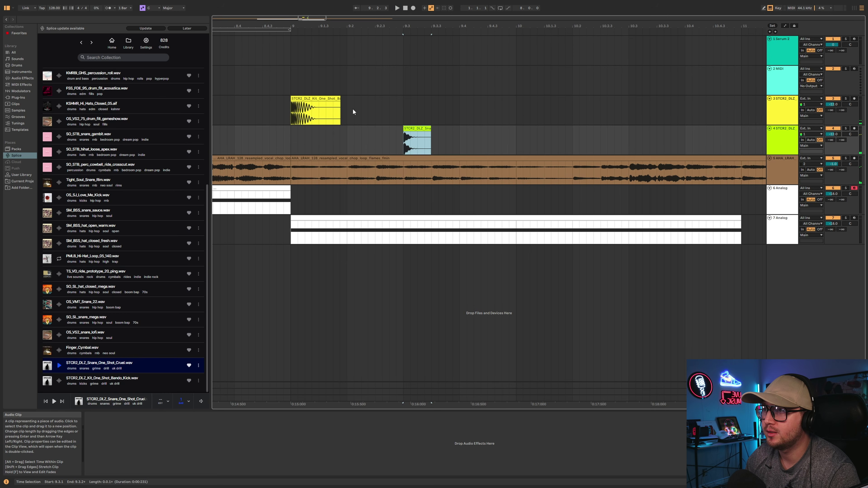
left_click(302, 97)
key("space")
Copy the kick to 10.2 and the snare to 10.3, and play the pattern from bar 9.
left_click_drag(360, 27, 365, 26)
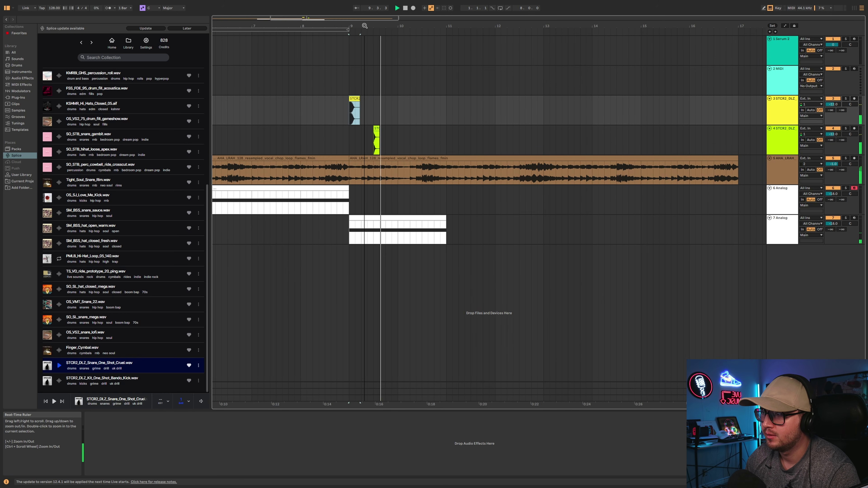
left_click(404, 119)
left_click(350, 81)
key("space")
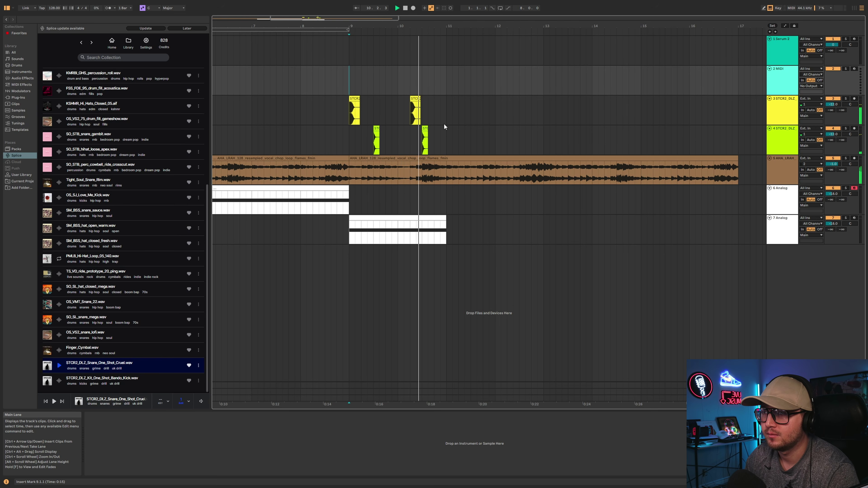
Duplicate the two-bar kick and snare pattern from bars 9 to 11 so it repeats at bar 11, and play it.
left_click_drag(447, 111, 350, 145)
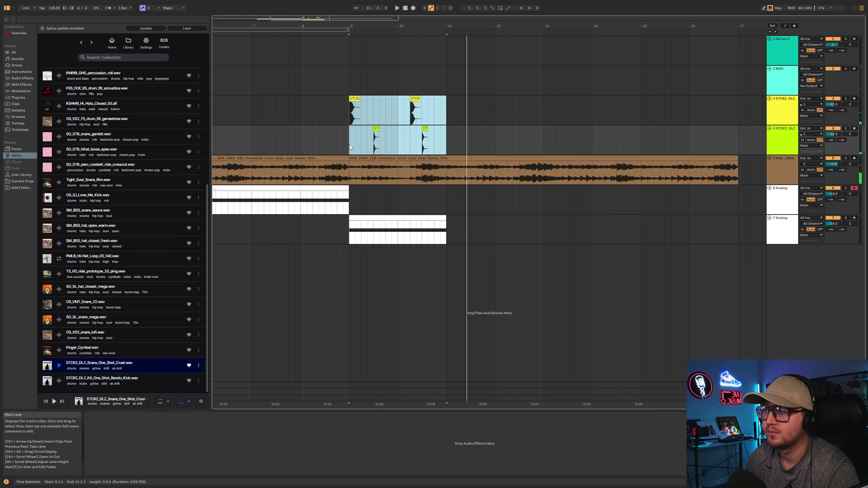
key("ctrl+d")
left_click(337, 110)
key("space")
mouse_move(438, 28)
left_mouse_down()
mouse_move(434, 62)
mouse_move(442, 65)
mouse_move(444, 53)
left_mouse_up()
left_click(409, 91)
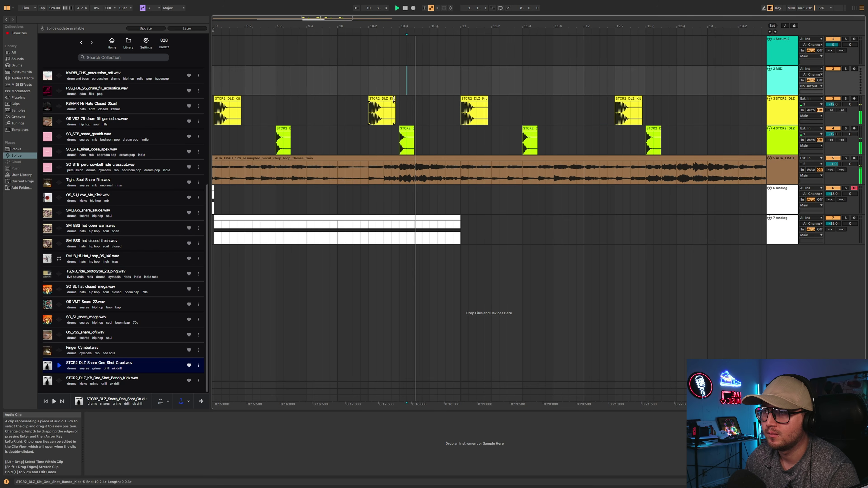
Copy the kick at 10.2 to 10.4 and play bar 10.
left_click(438, 102)
key("space")
left_click_drag(387, 98, 447, 102)
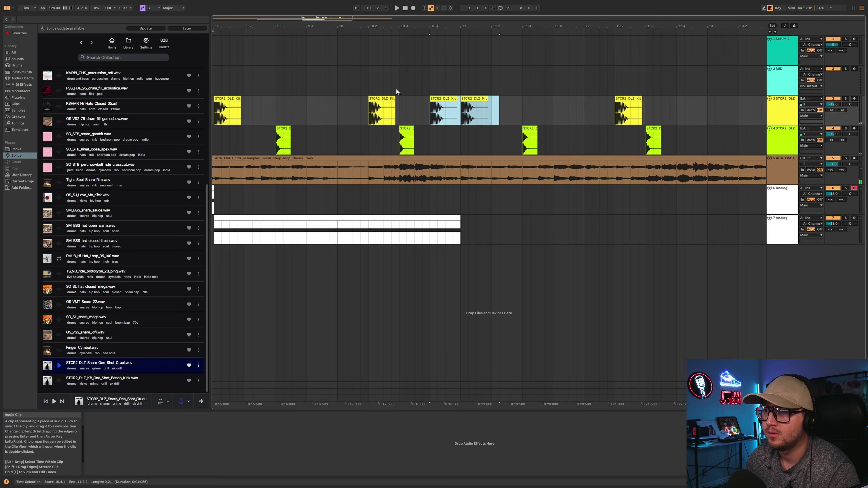
left_click(396, 89, "ctrl")
key("space")
left_click(344, 78)
key("space")
key("space")
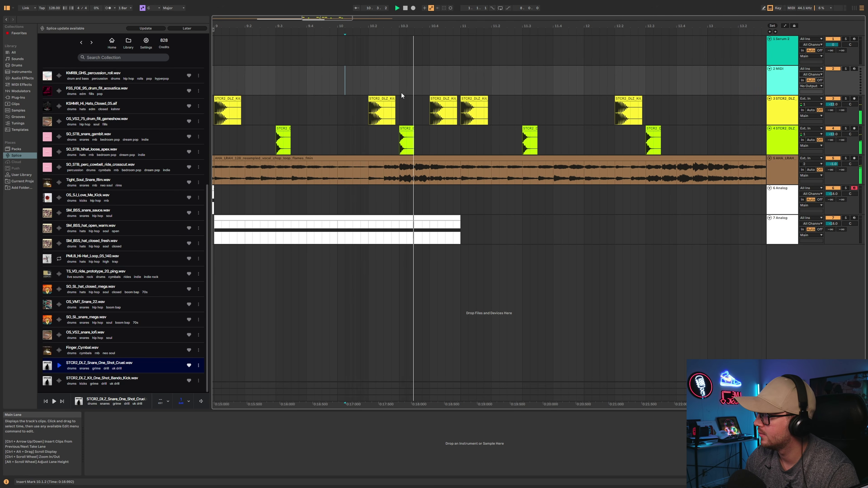
key("space")
left_click(370, 72)
key("space")
Move the added kick to 10.3.3 and replay the drum pattern.
left_click_drag(444, 96, 428, 97)
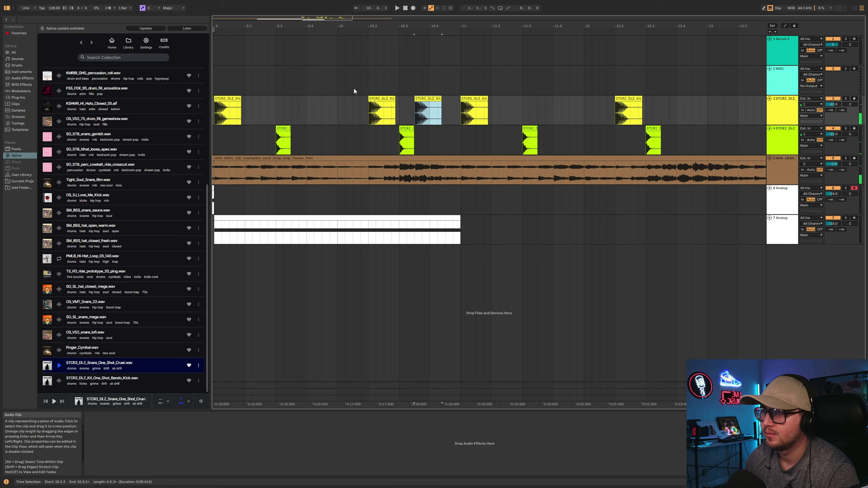
left_click(339, 83)
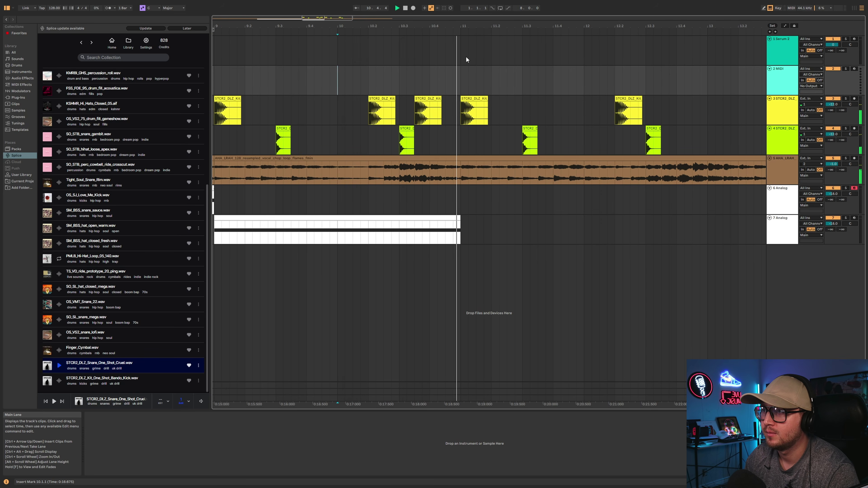
key("space")
left_click_drag(442, 27, 442, 10)
left_click(352, 78)
key("space")
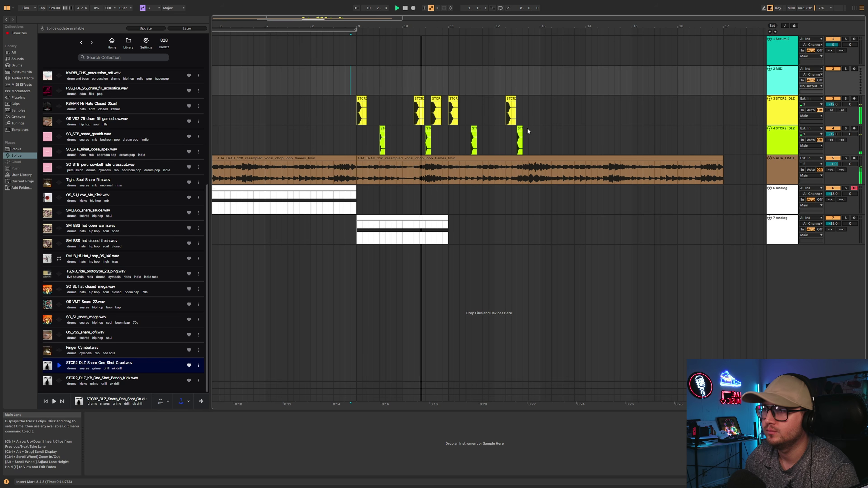
Build a fill at the end of bar 12 with copied kicks at 12.3.3 and 12.4.3 and a snare at 12.4, and play it.
left_click(452, 97)
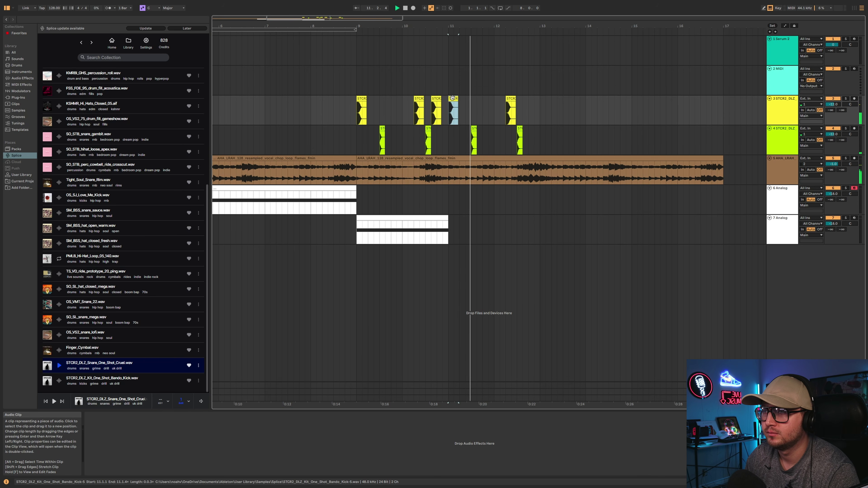
left_click_drag(452, 97, 534, 107)
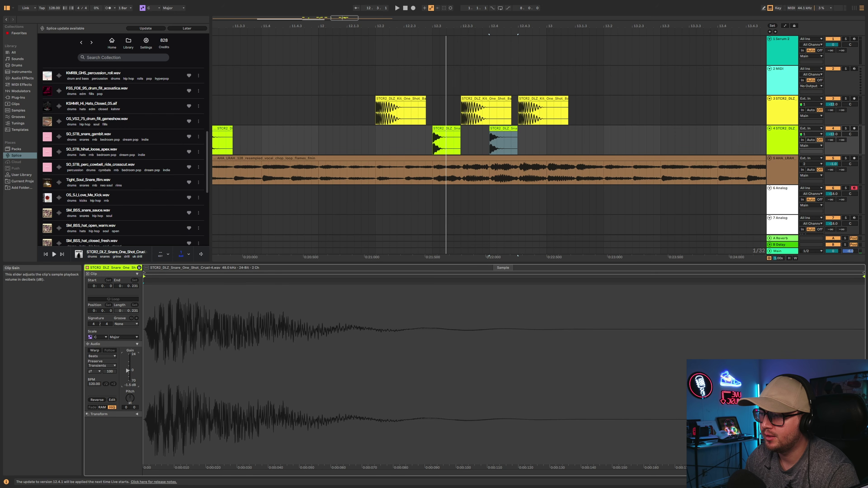
left_click(369, 81)
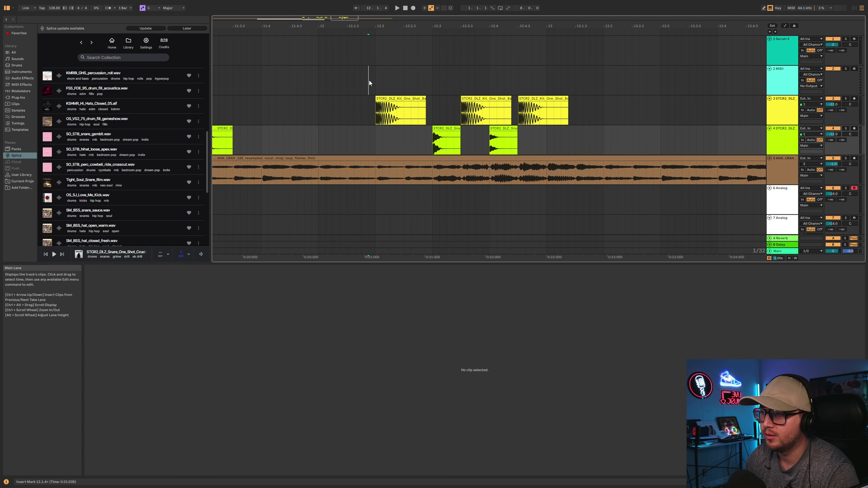
key("space")
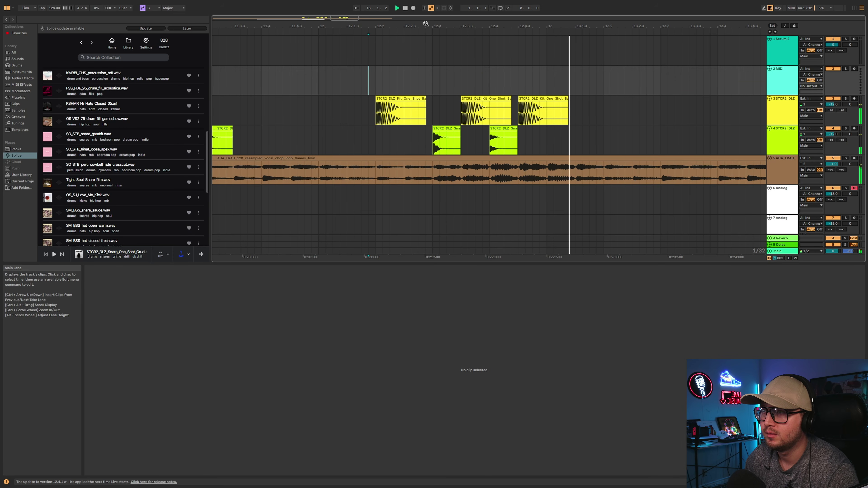
key("space")
key("space")
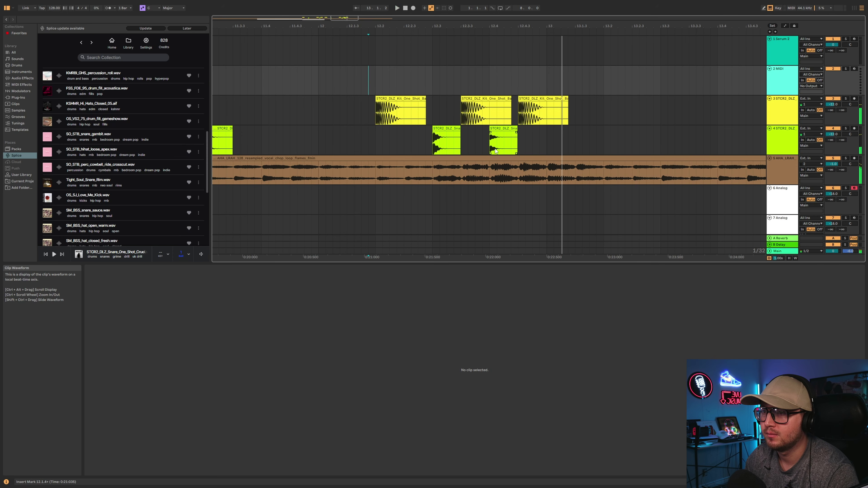
Duplicate the four-bar drum pattern to run through to bar 17, and play it with the loop set from bar 9 to 17.
left_click(496, 151)
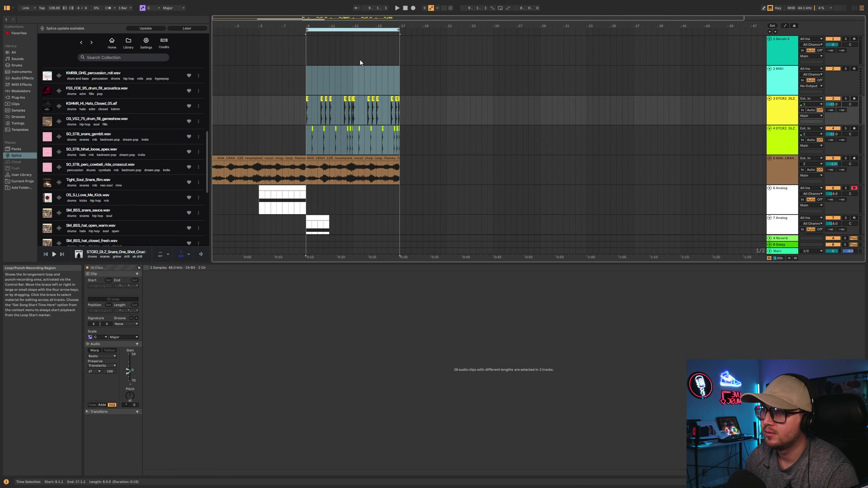
left_click_drag(342, 28, 486, 66)
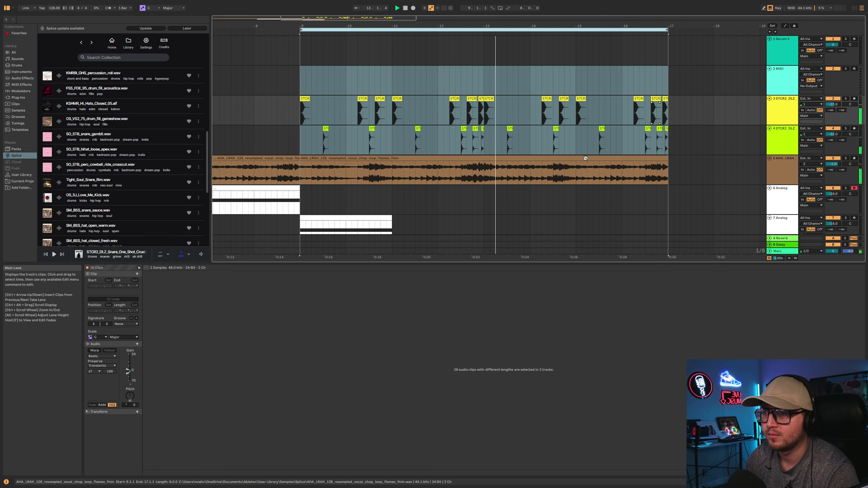
left_click(478, 116)
key("space")
Delete the last snare hit of the fill just before bar 13 while playing the section.
left_click_drag(505, 25, 505, 68)
left_click(296, 129)
key("space")
left_click(377, 133)
left_click_drag(377, 134, 422, 134)
key("Delete")
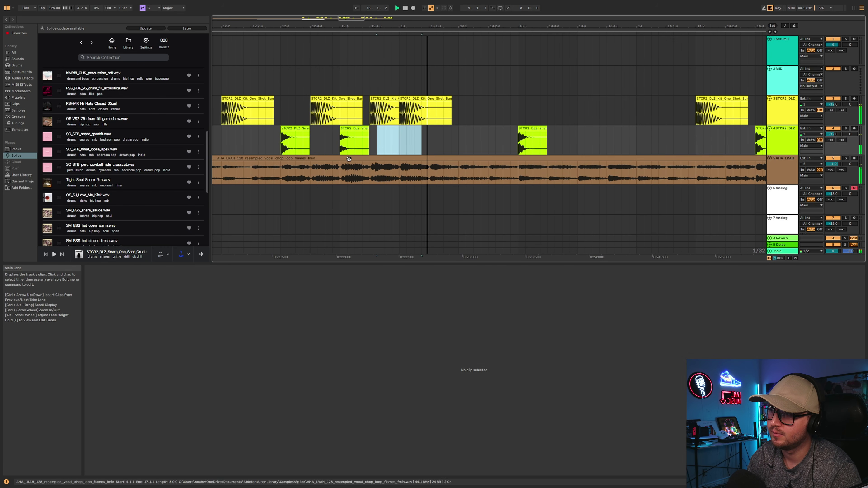
Replay the fill from the kick at 12.2.1 and delete the last snare hit just before bar 17.
left_click(247, 99)
key("space")
key("space")
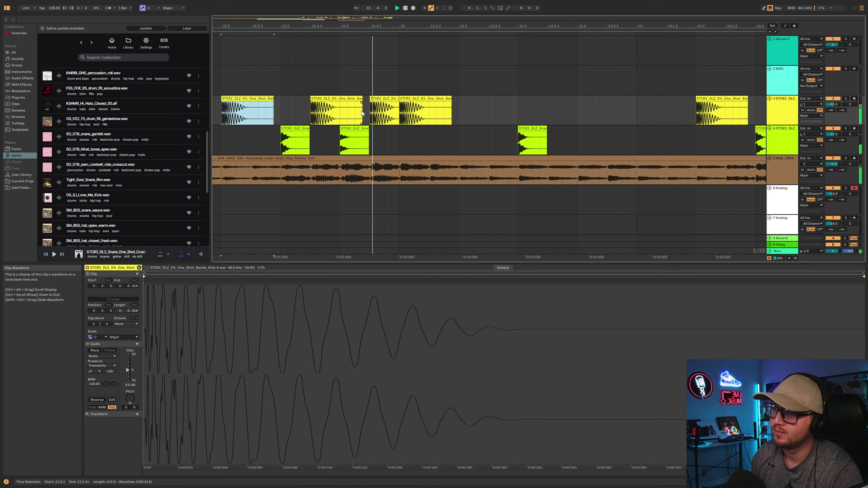
left_click_drag(424, 26, 417, 0)
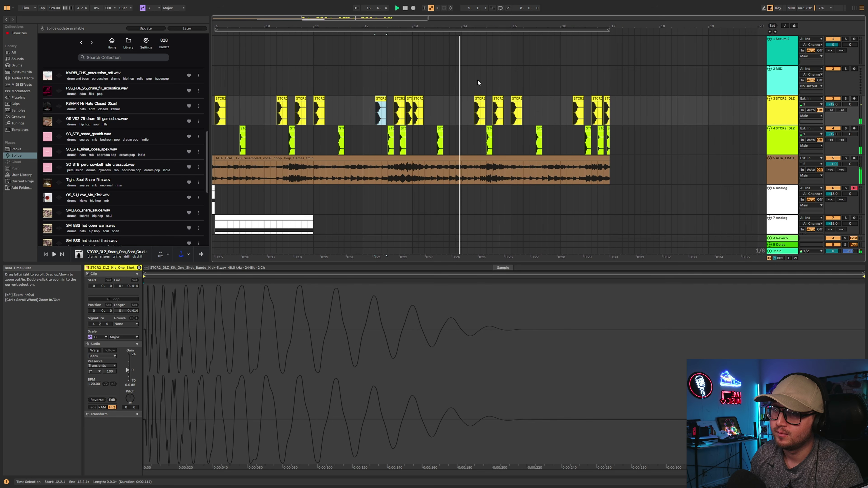
left_click(607, 129)
key("Delete")
scroll(643, 122, "down", 2)
left_click(769, 99)
key("space")
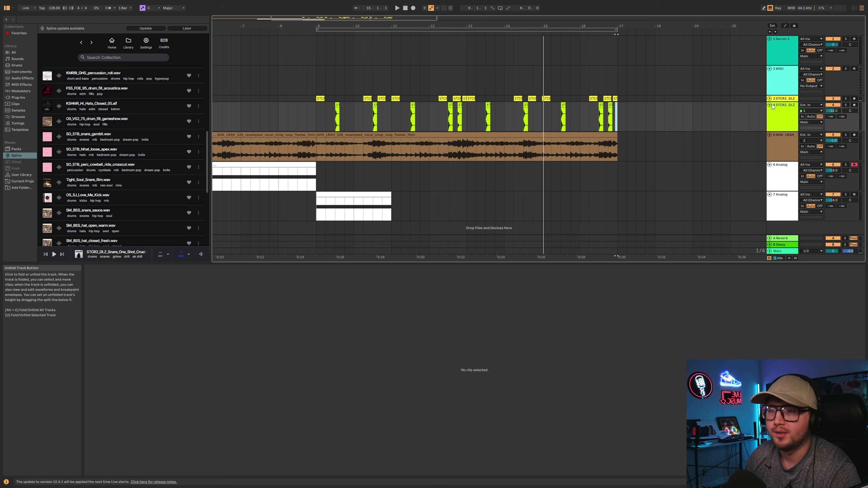
left_click(769, 99)
Add an EQ Eight to the kick track and look through its presets.
left_click(783, 99)
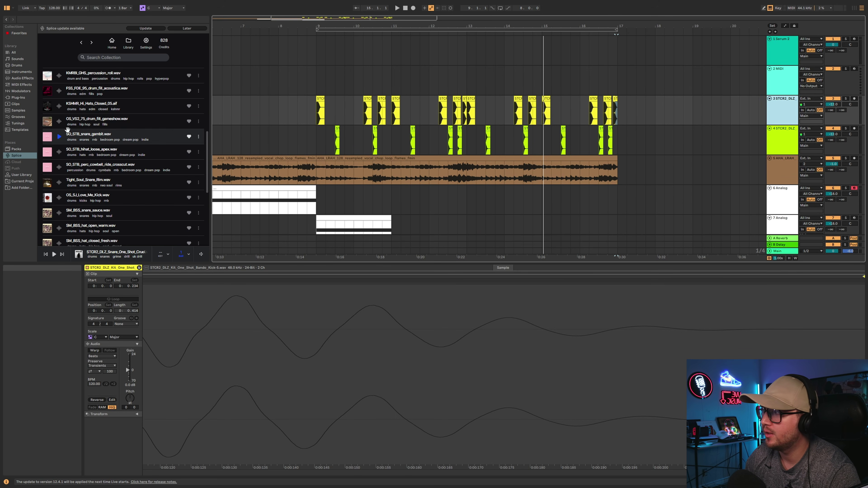
left_click(22, 78)
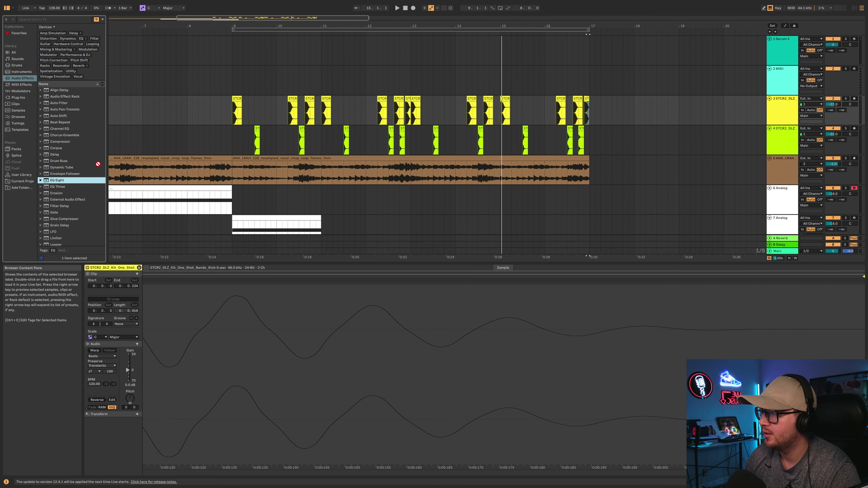
left_click_drag(97, 165, 233, 112)
left_click(40, 180)
scroll(51, 202, "down", 1)
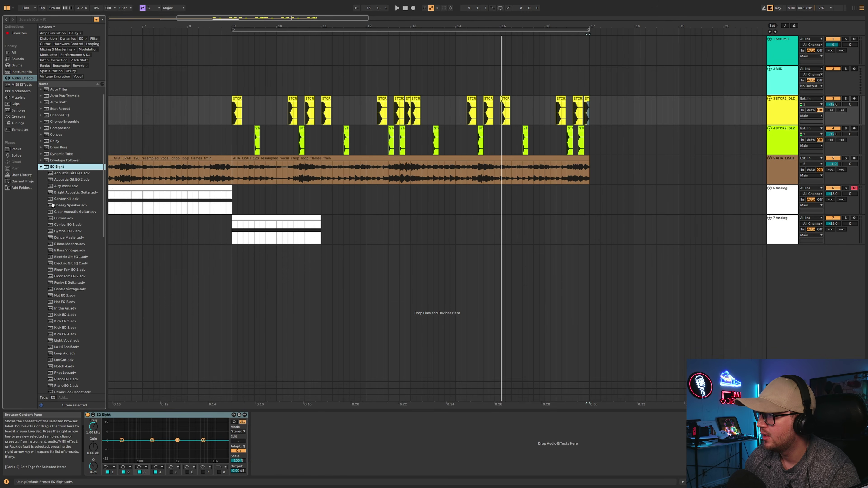
scroll(51, 205, "down", 1)
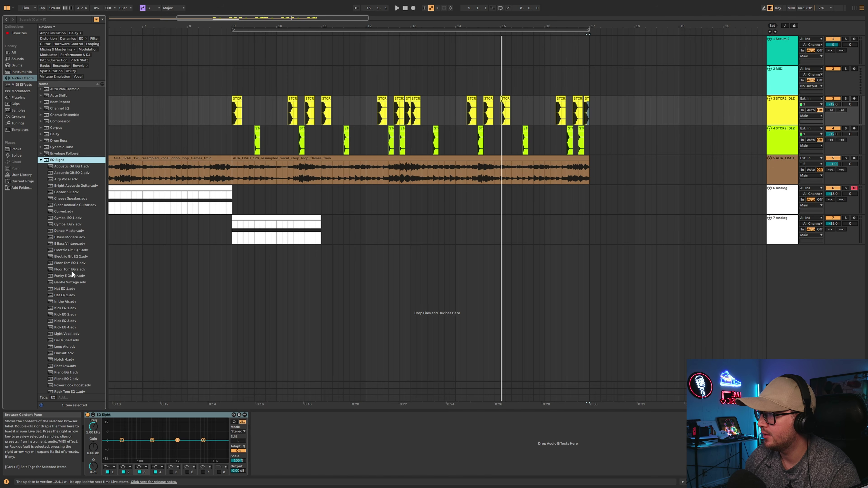
scroll(72, 235, "down", 2)
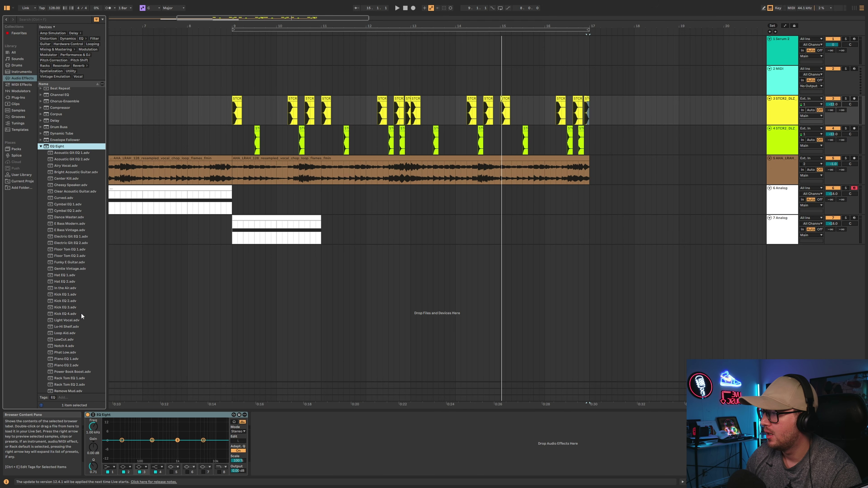
scroll(59, 294, "down", 1)
key("Left")
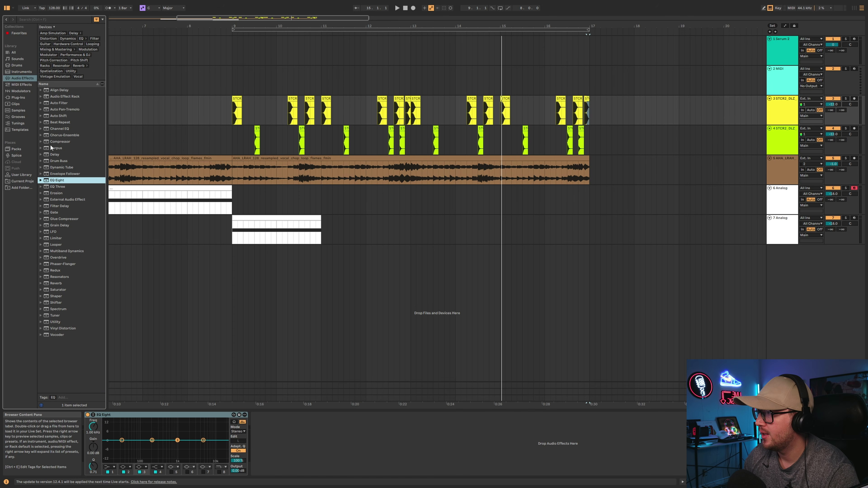
Add a Delay after the EQ Eight on the snare track and play the drums from about 10.2.3.
left_click(18, 98)
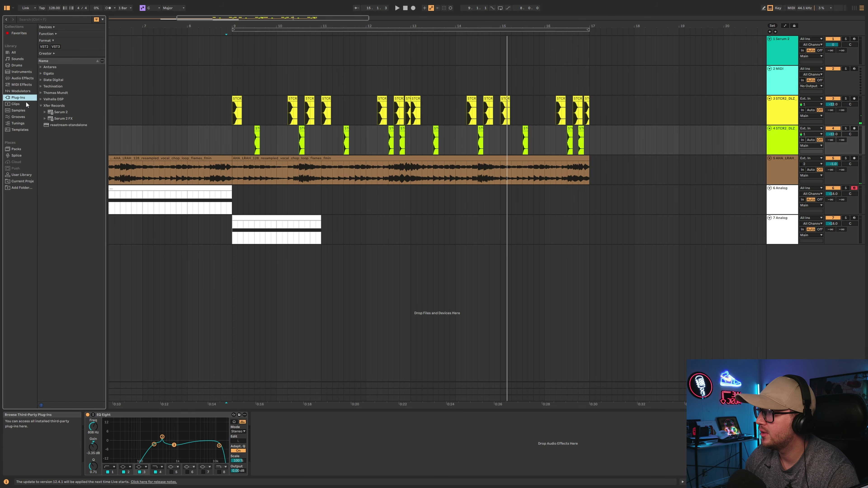
left_click(23, 106)
left_click(27, 79)
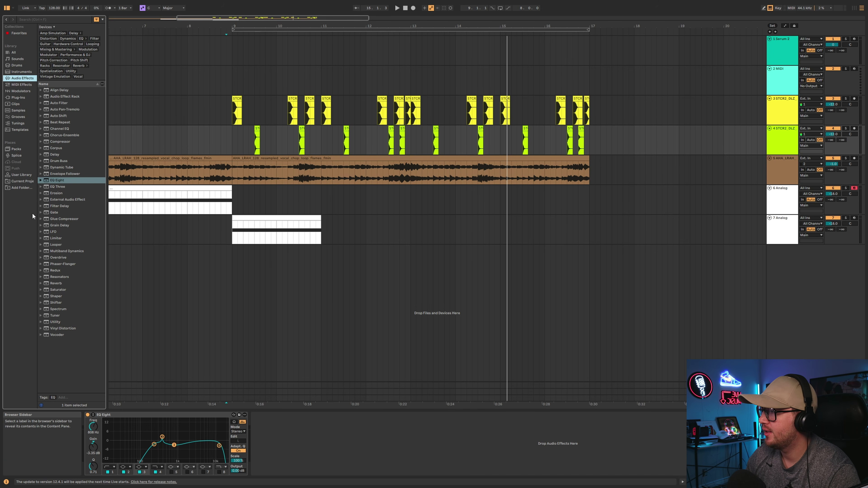
left_click(61, 155)
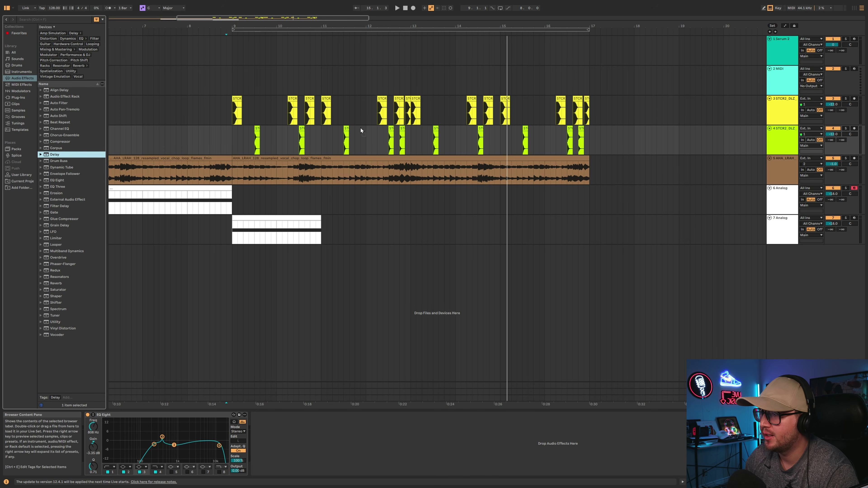
left_click_drag(361, 131, 361, 131)
left_click(294, 140)
key("space")
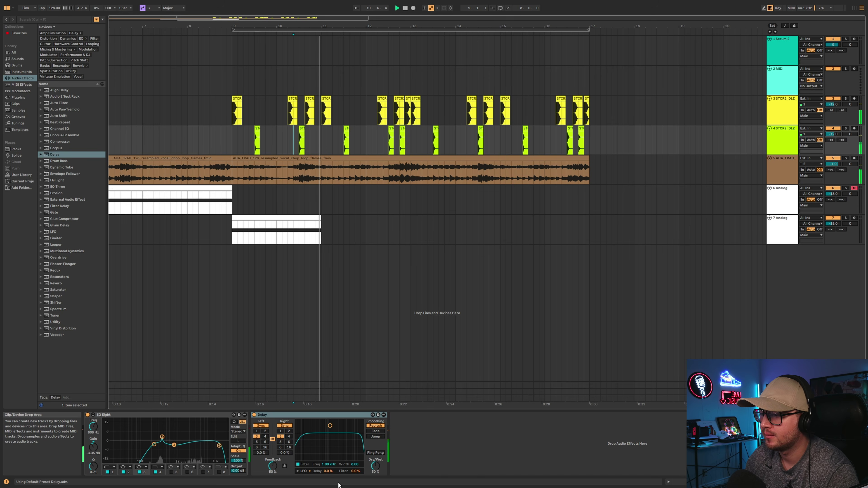
Lower the snare Delay's dry/wet mix and set its feedback to about 18% while replaying the snare.
left_click(378, 470)
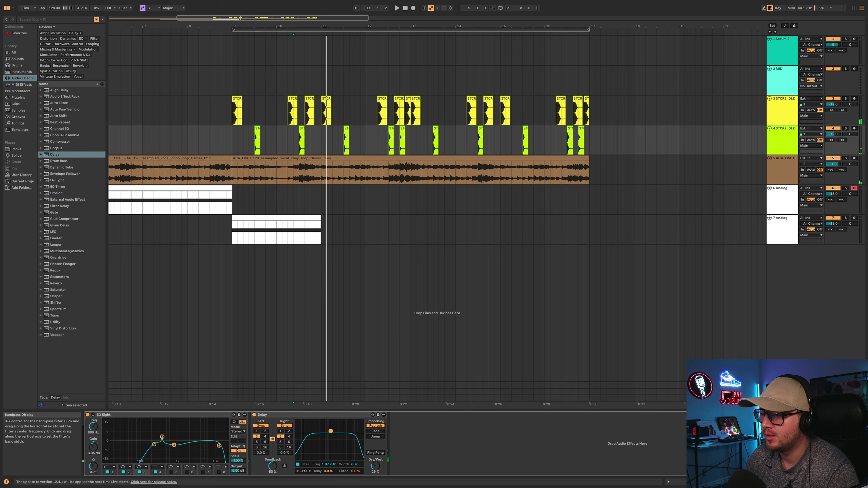
key("space")
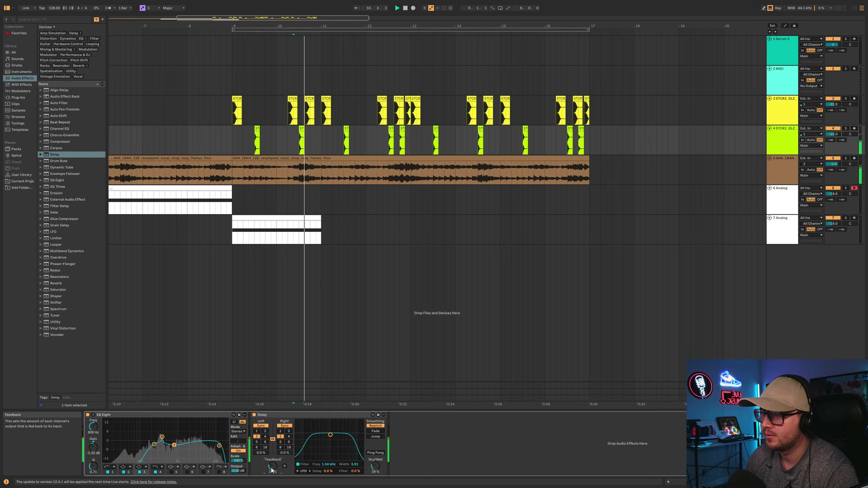
left_click_drag(272, 470, 272, 475)
key("space")
key("space")
left_click_drag(375, 467, 375, 475)
key("space")
key("space")
key("space")
key("space")
Set the snare Delay's filter to 742 Hz with a width of 4.80 and its dry/wet to 12%.
left_click_drag(330, 436, 327, 440)
key("space")
key("space")
key("space")
key("space")
key("space")
key("space")
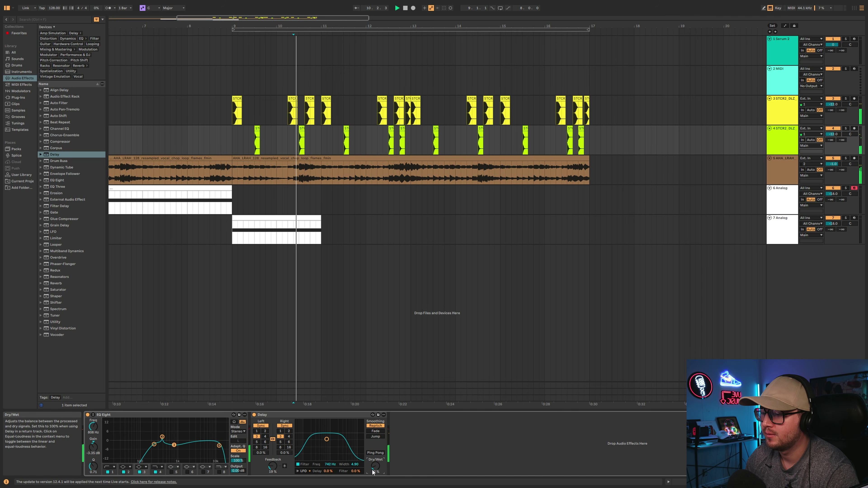
left_click_drag(373, 468, 372, 464)
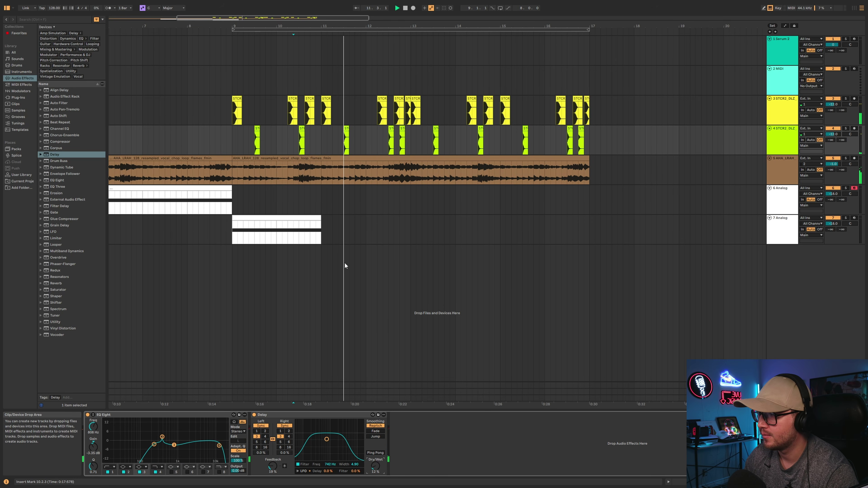
Play the arrangement from 8.4.1 into the drum section at bar 9.
left_click(216, 70)
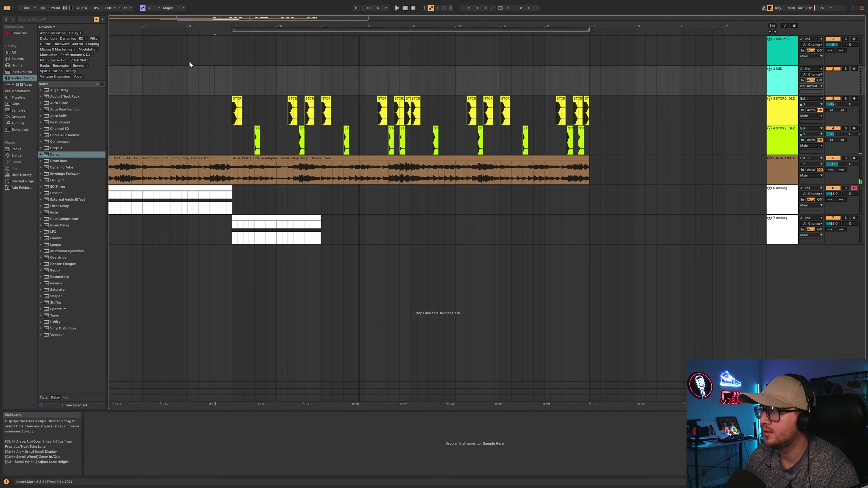
left_click(226, 41)
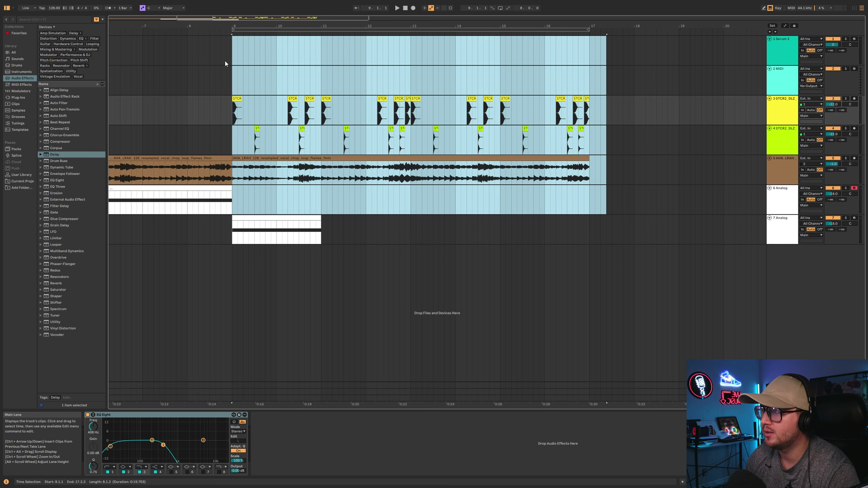
left_click_drag(253, 28, 315, 22)
key("space")
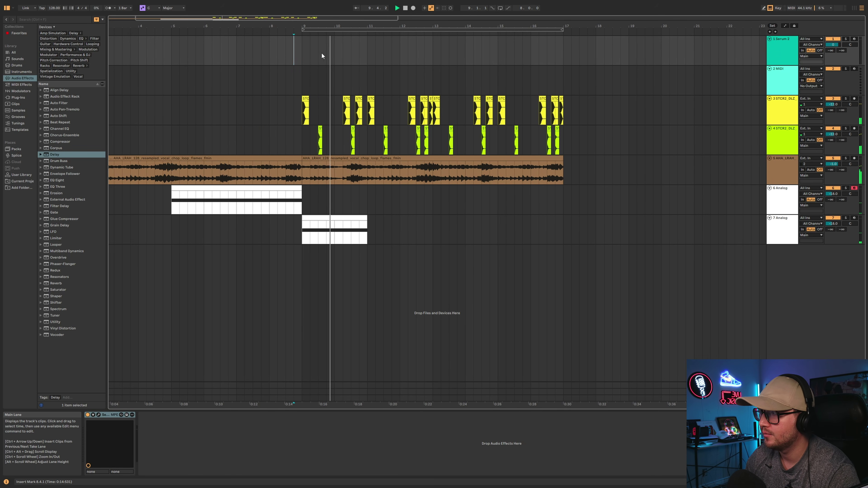
Insert an audio track below the snare track and loop playback from bar 9 to 17.
left_click(320, 29)
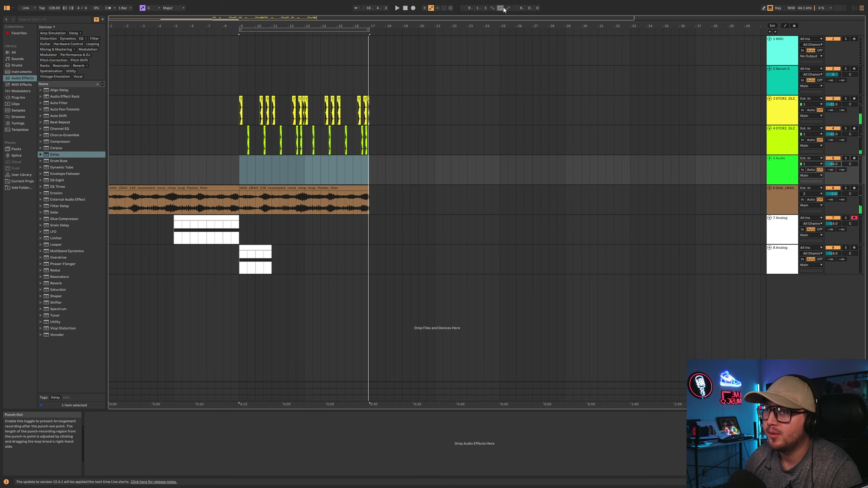
left_click_drag(289, 26, 316, 140)
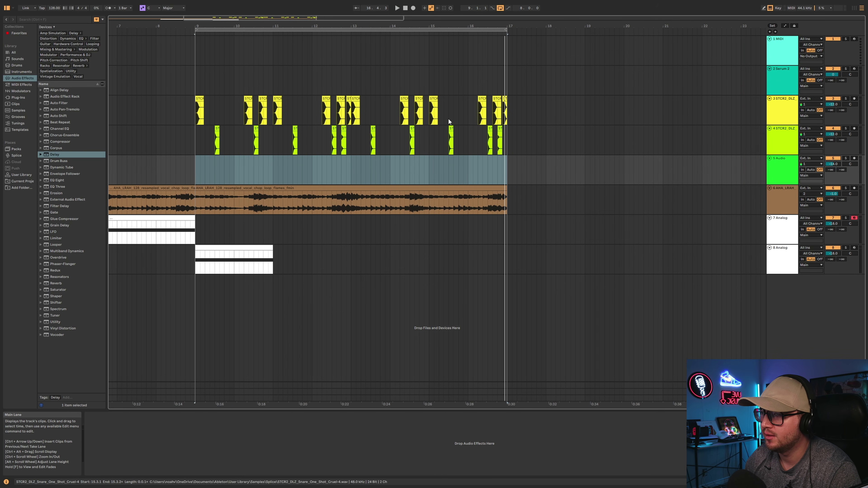
left_click_drag(200, 56, 510, 54)
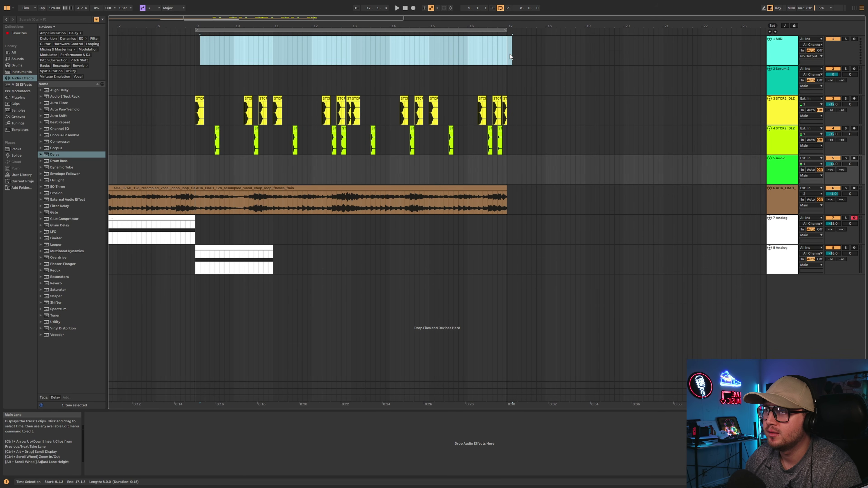
scroll(504, 55, "up", 2, "alt")
left_click(195, 185)
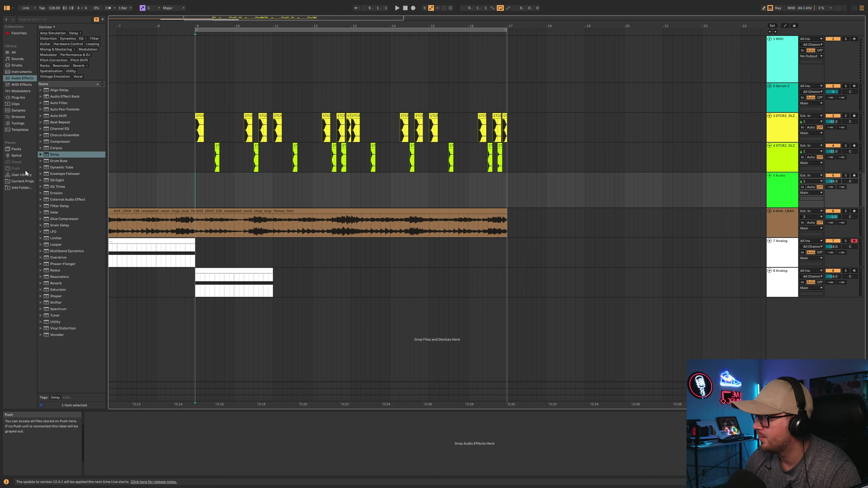
Place KMRBI_GHS_percussion_roll.wav from the Splice HipHop Drums collection on the new audio track in bar 13.
left_click(23, 158)
left_click_drag(92, 257, 444, 185)
left_click(277, 198)
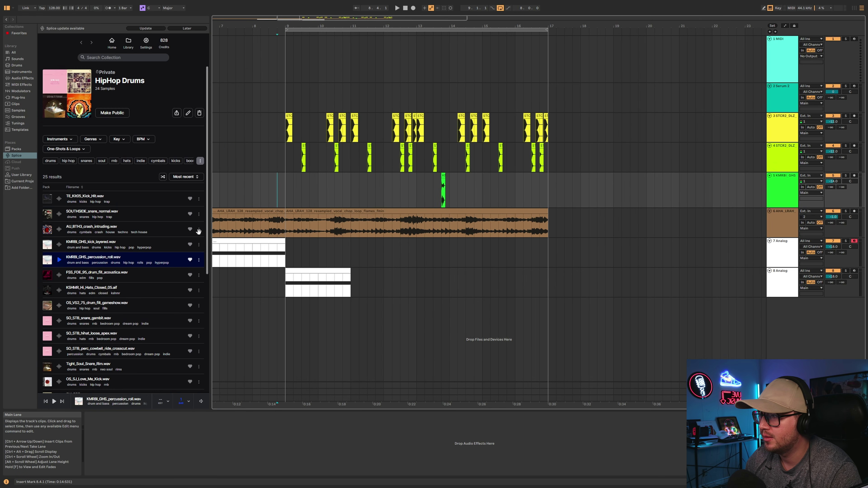
Add SO_SL_hat_closed_mega.wav to the new audio track at 9.3, beneath the first snare, and play it.
scroll(59, 320, "down", 4)
left_click(59, 338)
left_click_drag(194, 308, 303, 192)
left_click(293, 192)
key("space")
left_click_drag(308, 26, 293, 157)
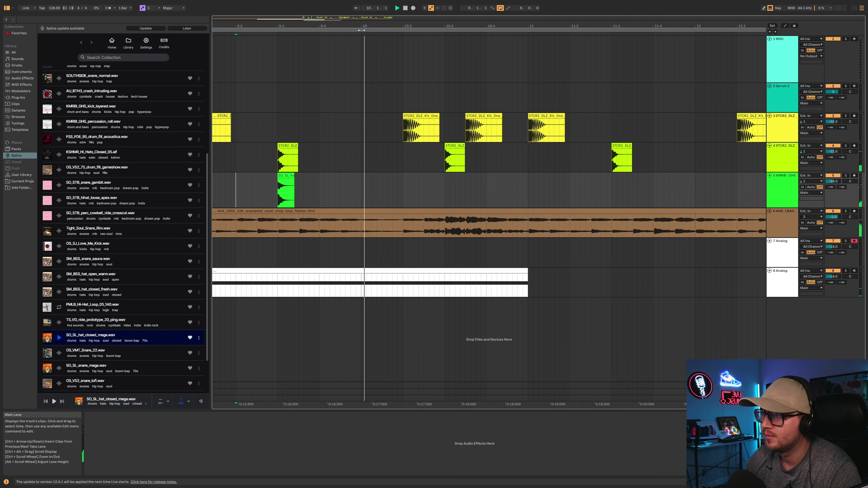
Move the closed hi-hat clip to the start of bar 9 and play it against the drums.
left_click_drag(366, 26, 445, 17)
left_click(332, 181)
key("space")
key("space")
left_click_drag(396, 176, 342, 184)
left_click_drag(364, 188, 338, 188)
key("space")
key("space")
Try duplicating the closed hi-hat on every beat from bar 9 through 10.2.
key("ctrl+d")
key("ctrl+d")
key("ctrl+d")
key("ctrl+d")
key("ctrl+d")
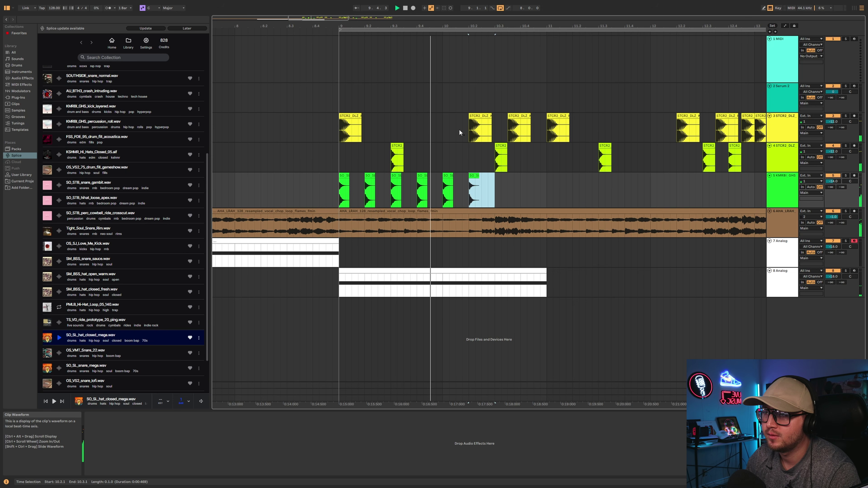
Build a faster hi-hat pattern from 9.1 with its last hit moved to 9.2.3, and play it.
left_click(300, 154)
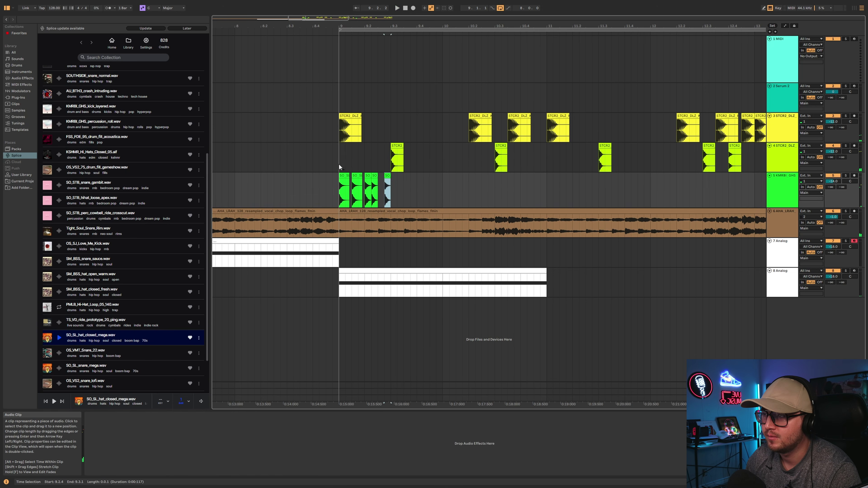
left_click(321, 153)
key("space")
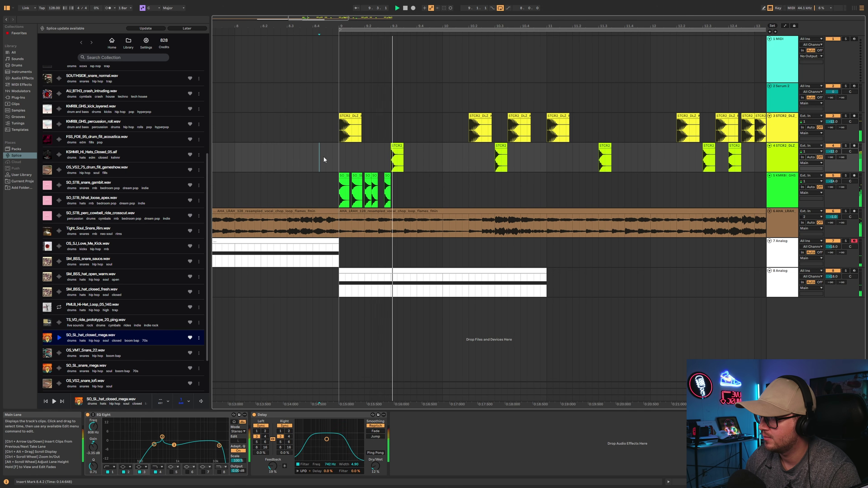
left_click_drag(387, 178, 381, 176)
left_click_drag(293, 127, 299, 128)
key("space")
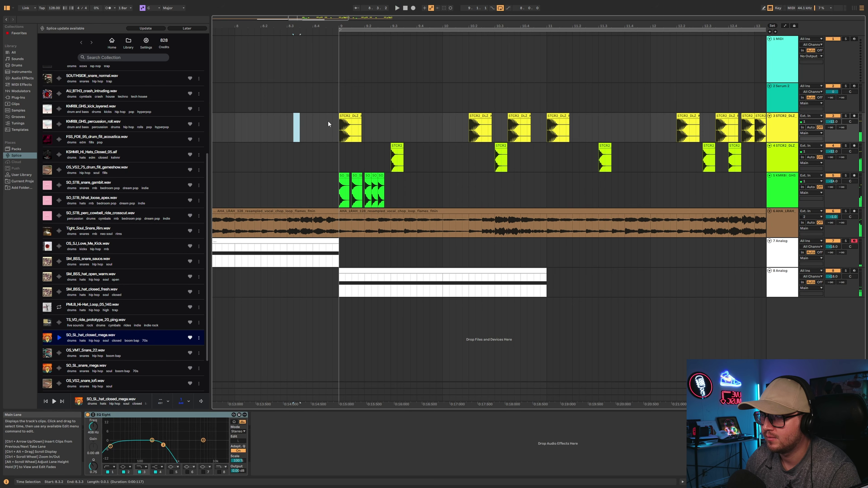
Duplicate a shortened hi-hat hit into a 32nd-note roll between 9.2.2 and 9.3, and play it.
key("space")
left_click_drag(386, 26, 390, 61)
left_click(331, 191)
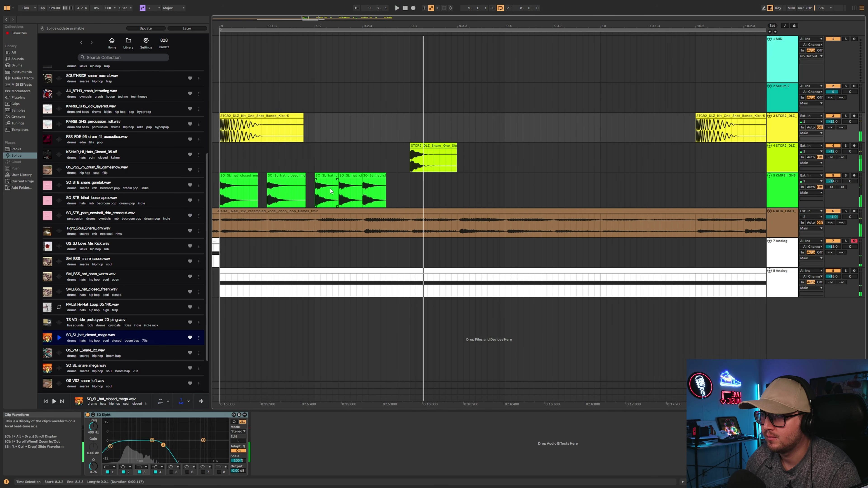
left_click_drag(323, 197, 349, 196)
key("ctrl+d")
key("ctrl+d")
key("ctrl+d")
left_click(290, 116)
key("space")
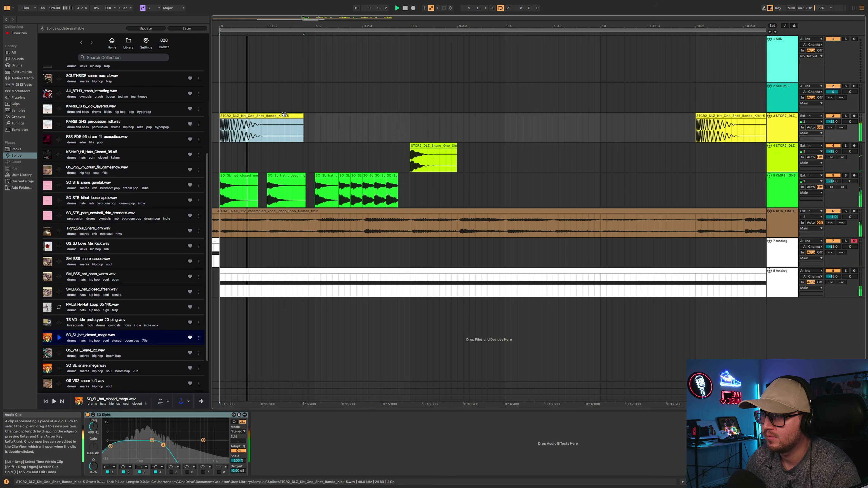
Delete the in-between 32nd-note hits from the hi-hat roll before the snare at 9.3.
key("space")
key("space")
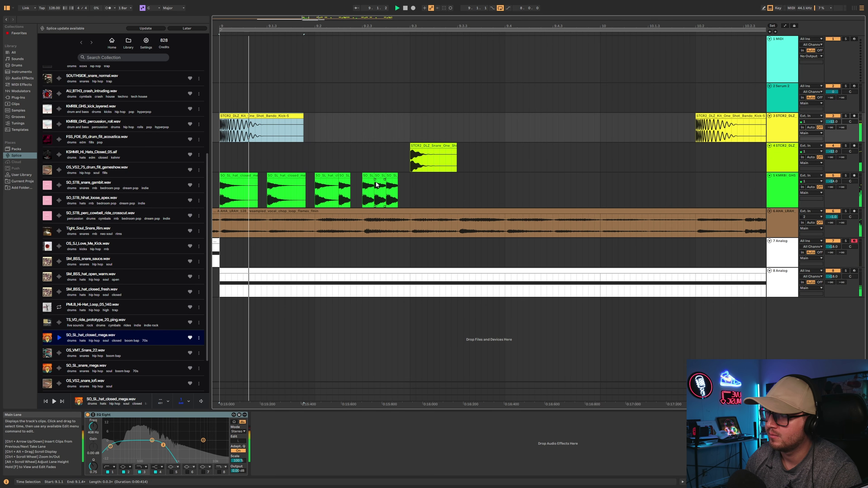
left_click(377, 175)
key("Delete")
left_click(303, 128)
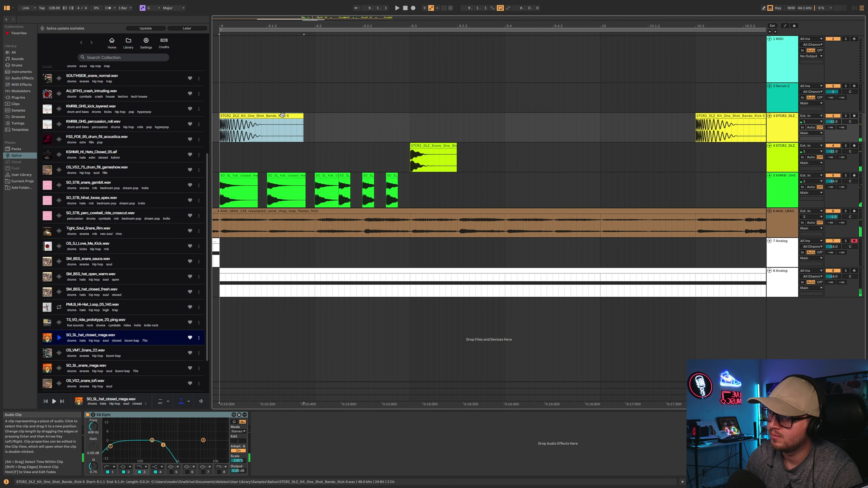
Replay the hi-hat pattern and extend the hit at 9.2.2 to end at 9.2.3.
key("space")
key("space")
key("space")
key("space")
left_click_drag(351, 186, 362, 186)
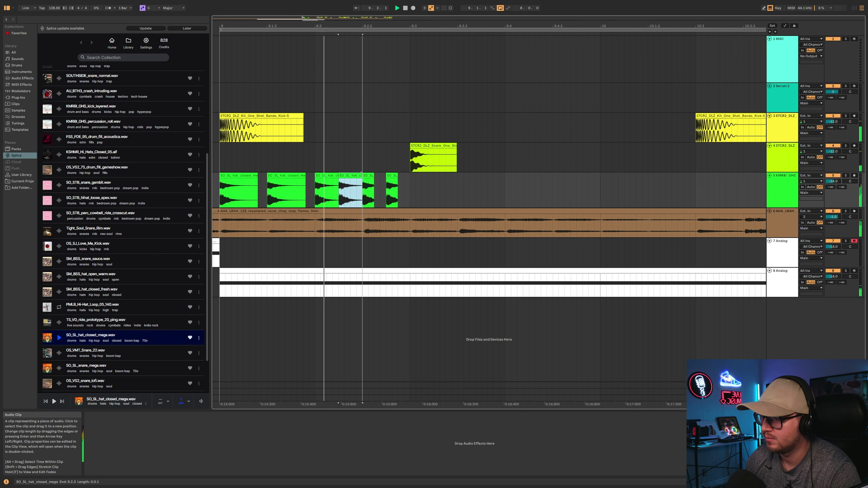
Stop playback and duplicate the hi-hat track twice so there are three hi-hat tracks.
key("space")
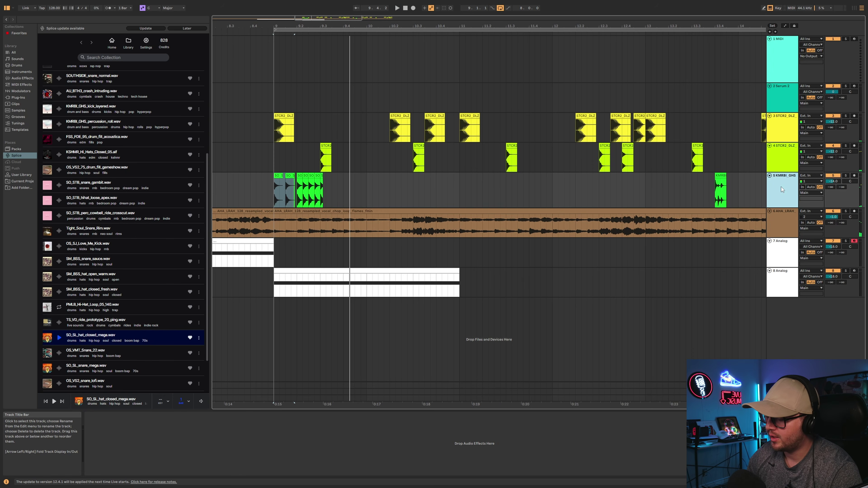
key("ctrl+d")
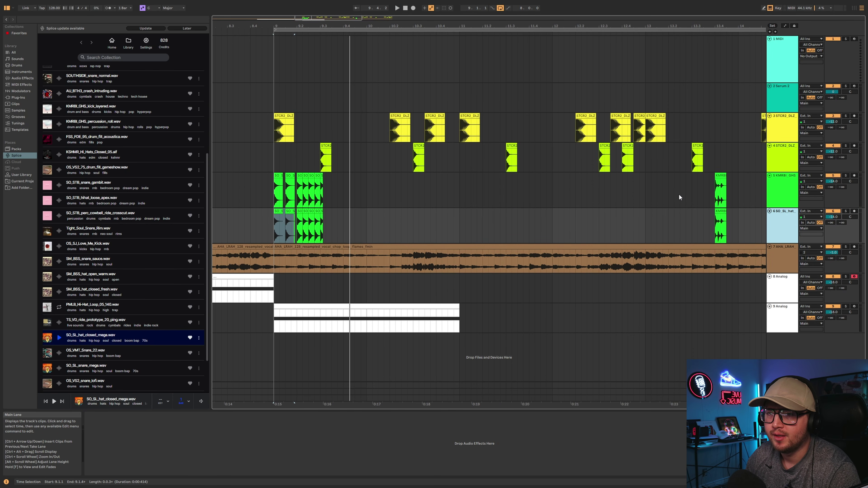
key("ctrl+d")
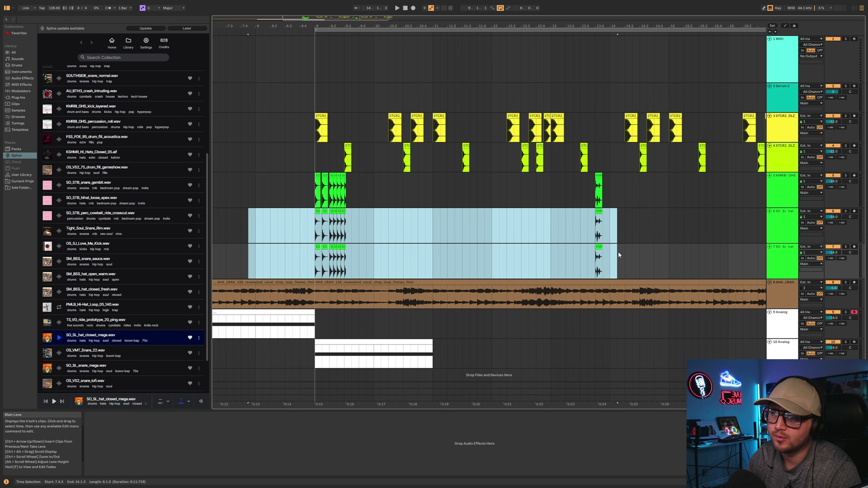
Delete all clips from the first and third hi-hat tracks, keeping the pattern only on the middle one.
left_click_drag(615, 256, 277, 262)
key("Delete")
left_click_drag(272, 183, 653, 193)
key("Delete")
Colour the first hi-hat track turquoise and the third hi-hat track light blue.
right_click(771, 192)
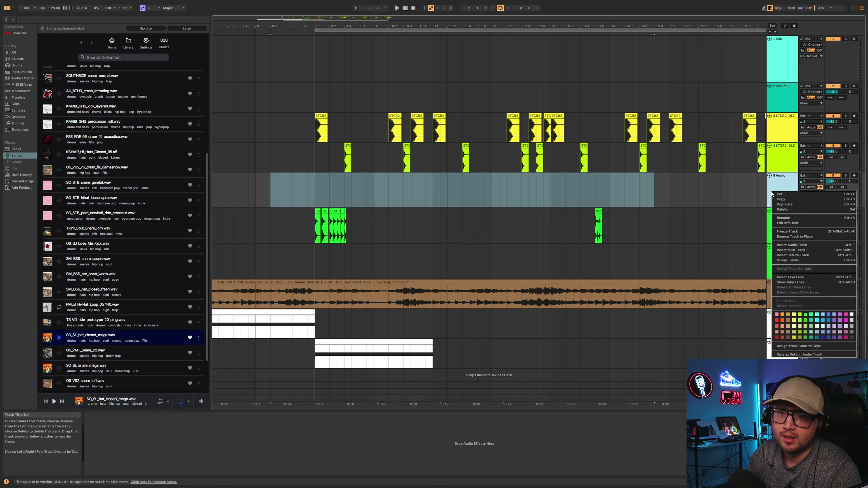
left_click(817, 314)
right_click(789, 255)
left_click(755, 378)
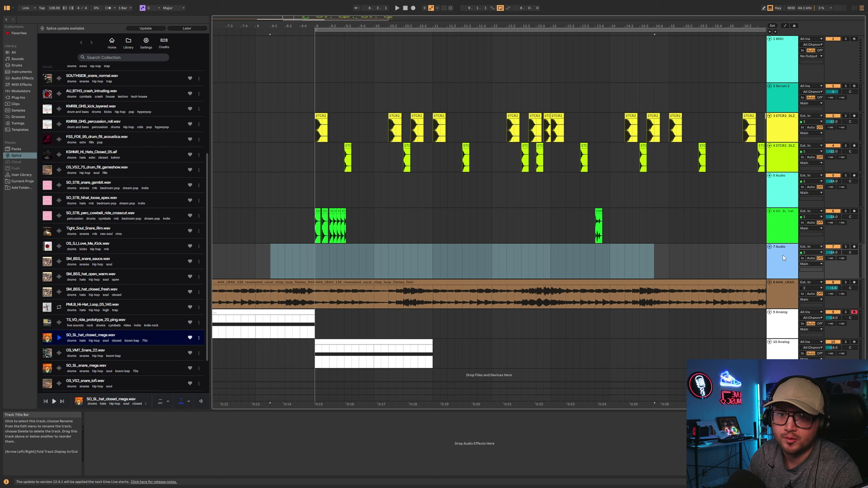
Rename the three hi-hat tracks "left Hi hat", "mid hihat" and "right hihat".
left_click(778, 180)
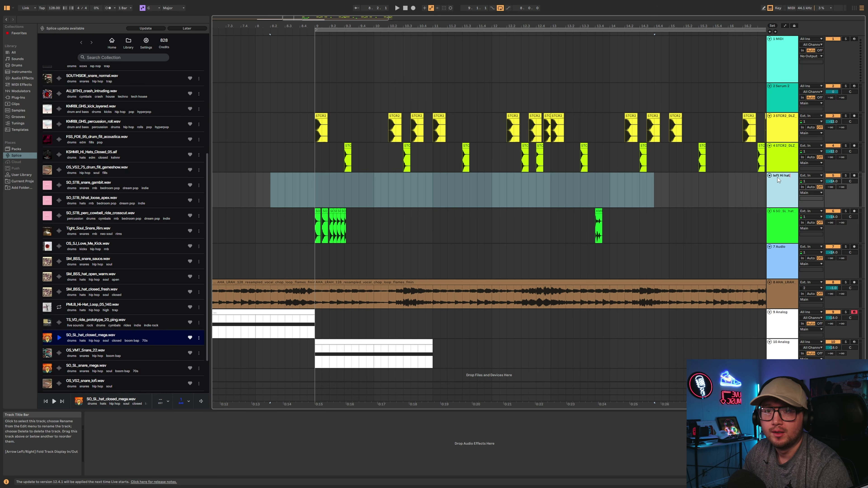
left_click(781, 213)
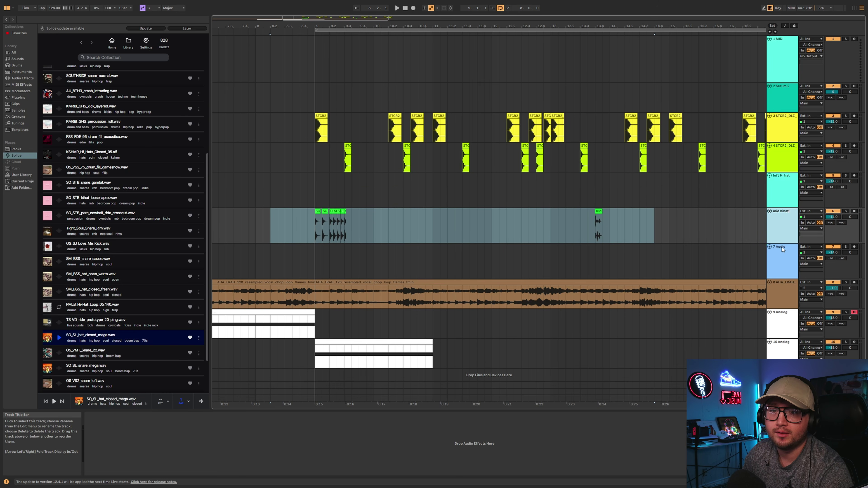
key("Tab")
type("right hihat")
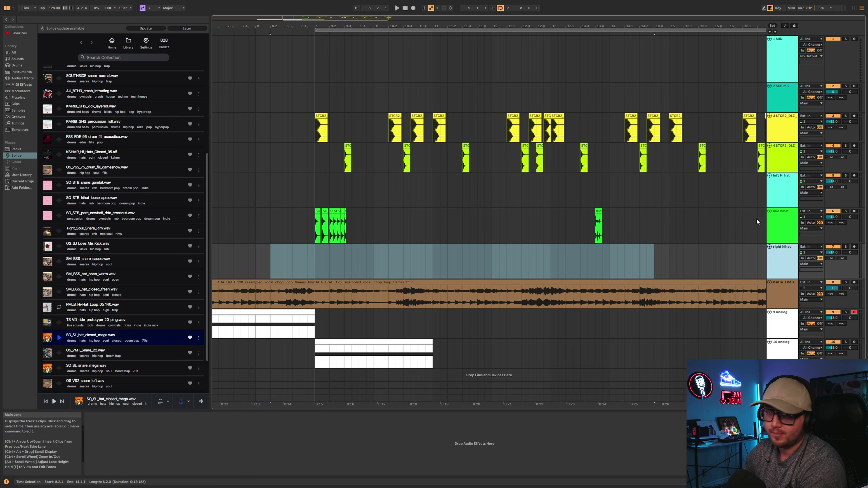
Pan the right hi-hat track to 30R and the left hi-hat track to 30L.
left_click(735, 219)
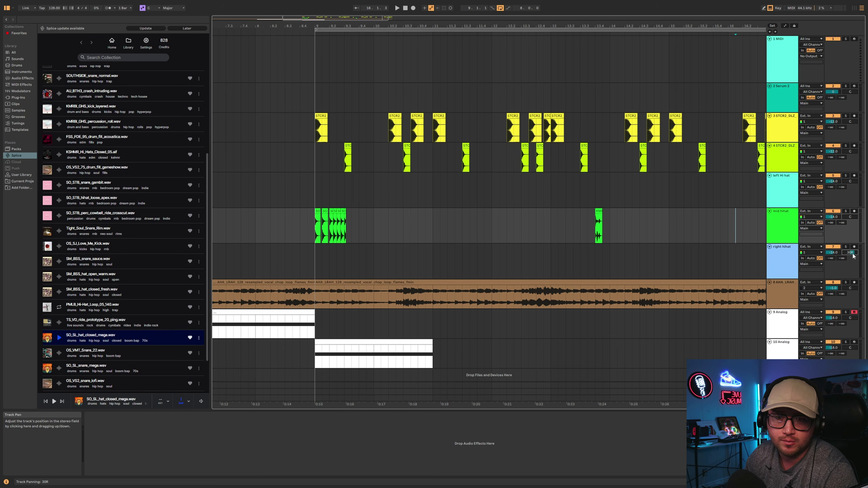
key("space")
key("space")
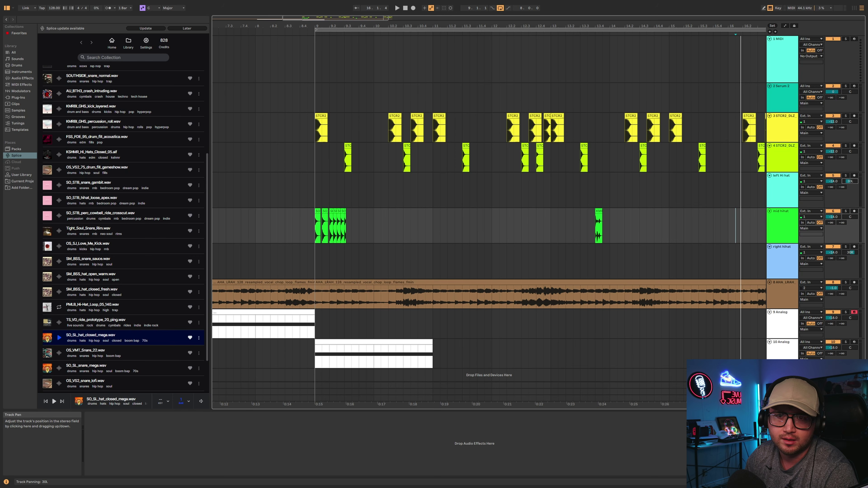
Move the roll hit at 9.2.1 to the left hi-hat track and the hit at 9.2.2 to the right hi-hat track.
left_click(300, 190)
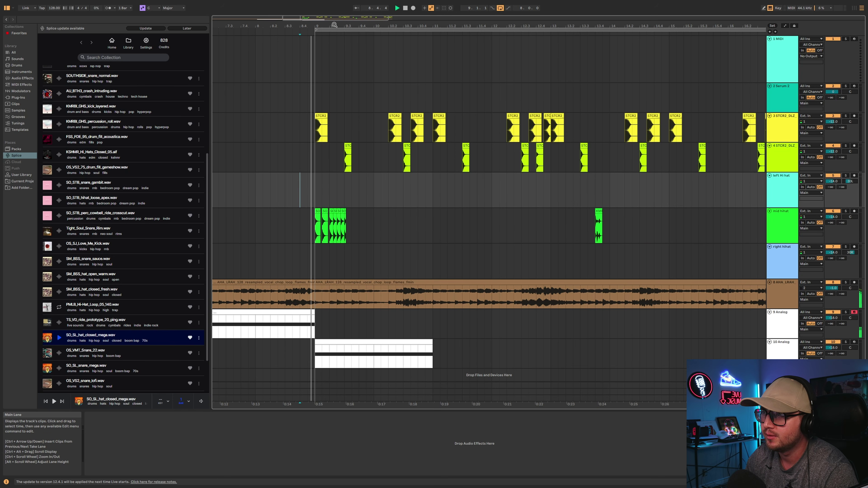
left_click_drag(334, 25, 348, 49)
key("space")
left_click_drag(330, 211, 331, 178)
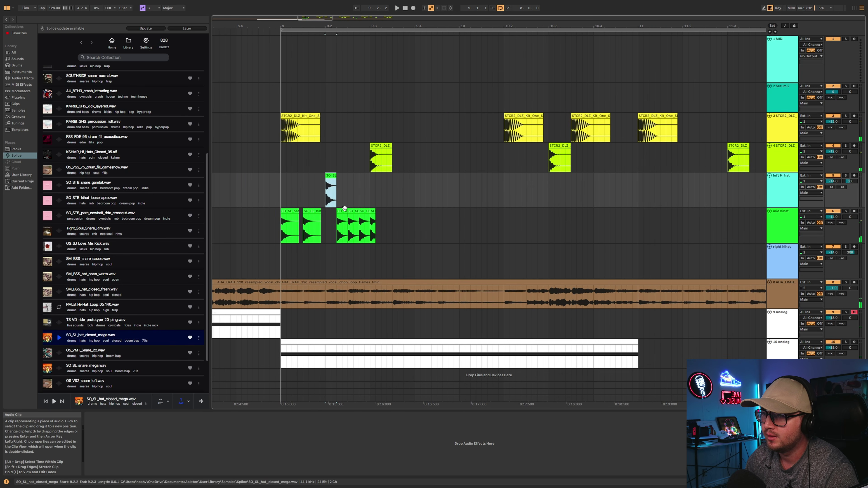
left_click_drag(341, 226, 342, 262)
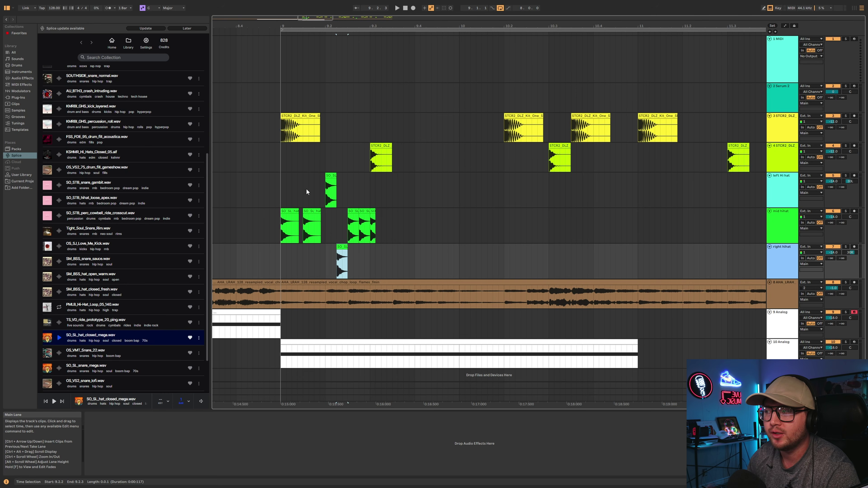
Move the roll hit at 9.2.3 to the left track and 9.2.4 to the right, remove the hit at 9.3, and play it.
left_click(308, 157)
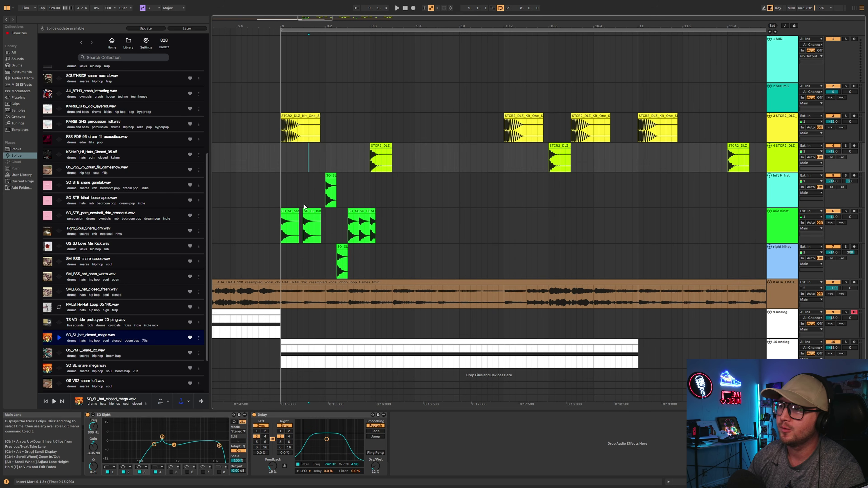
mouse_move(353, 226)
left_mouse_down()
mouse_move(353, 191)
mouse_move(361, 245)
mouse_move(430, 224)
left_mouse_up()
left_click(265, 186)
key("space")
key("space")
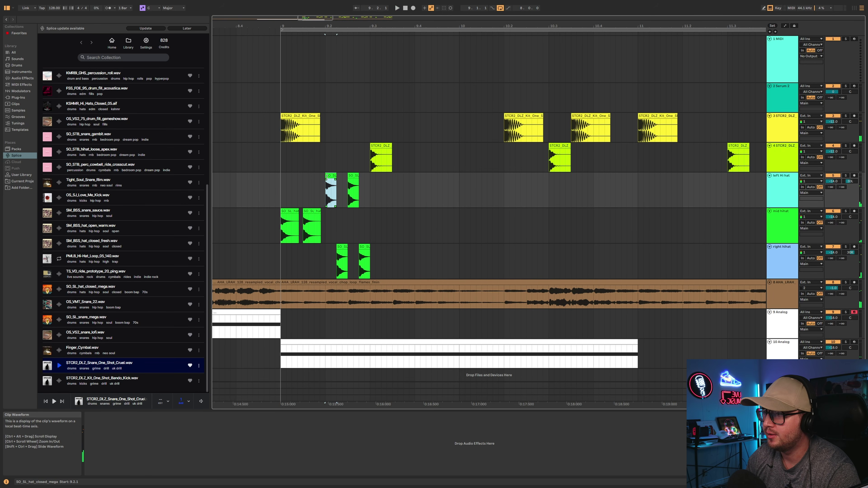
Adjust the transposition of the left hi-hat hit at 9.2.1 and play the roll.
double_click(326, 177)
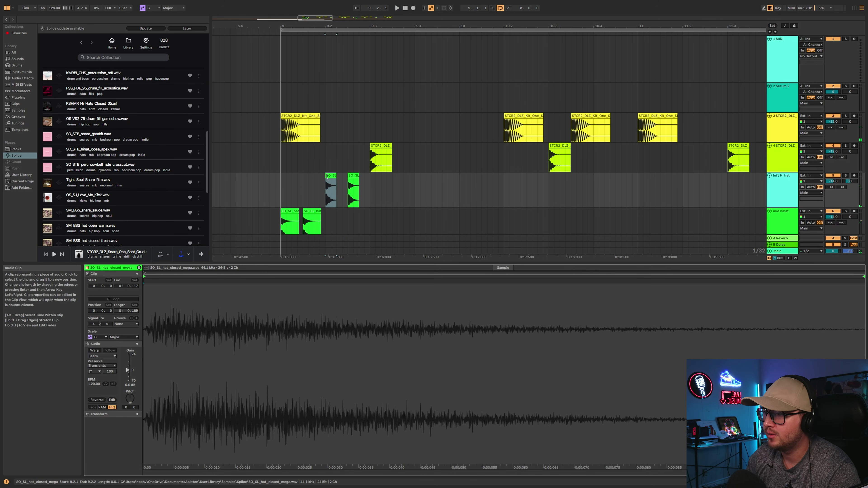
left_click(264, 196)
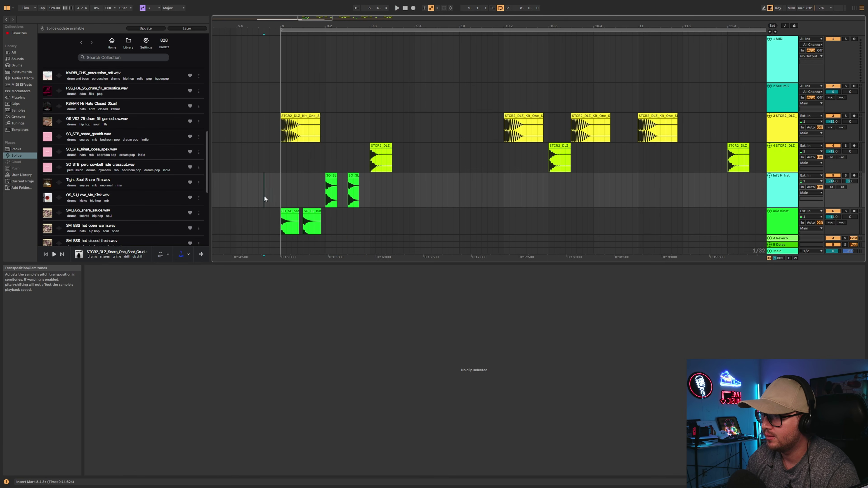
scroll(373, 186, "down", 1)
key("space")
key("space")
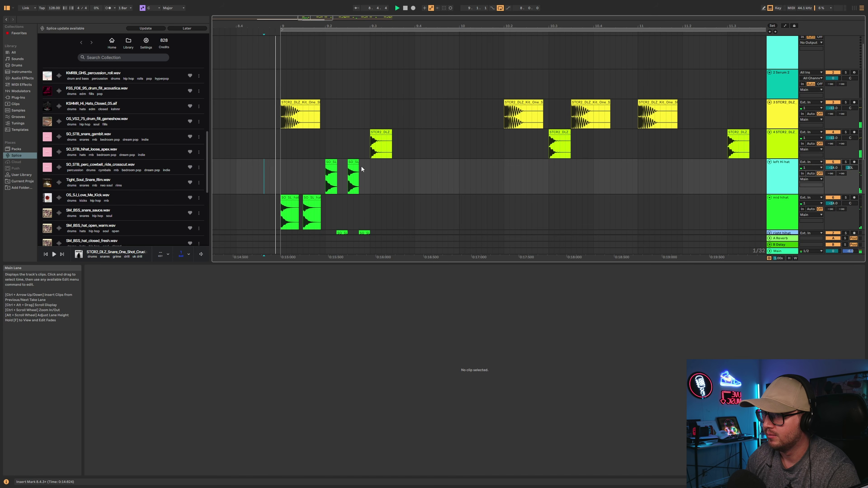
Transpose the left hi-hat hit at 9.2.3 up by 1 semitone.
scroll(361, 165, "down", 1)
key("space")
left_click(353, 148)
left_click_drag(125, 407, 125, 403)
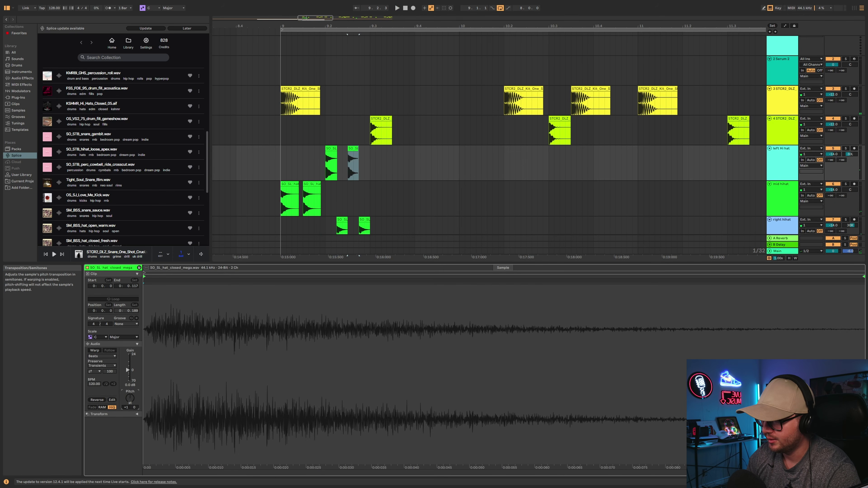
left_click(283, 159)
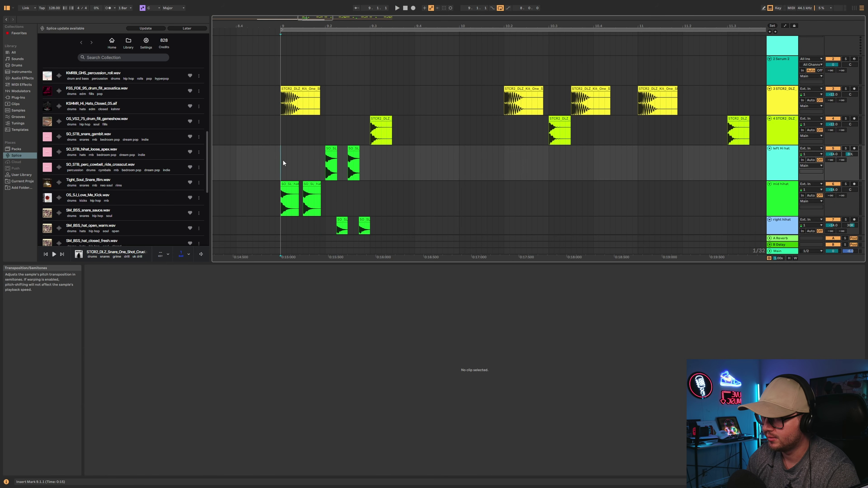
Recolour the left hi-hat clips turquoise and the right hi-hat clips lavender blue.
left_click_drag(278, 164, 403, 163)
right_click(354, 152)
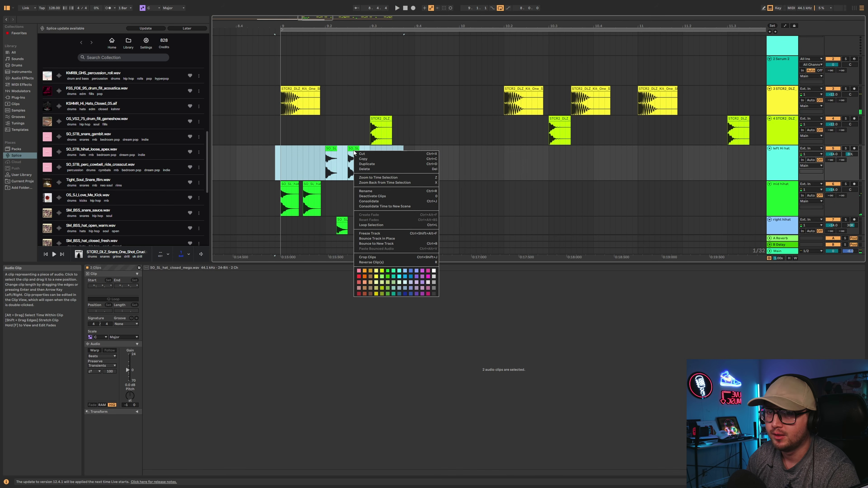
left_click(399, 271)
scroll(311, 202, "down", 1)
left_click_drag(292, 204, 424, 202)
right_click(368, 190)
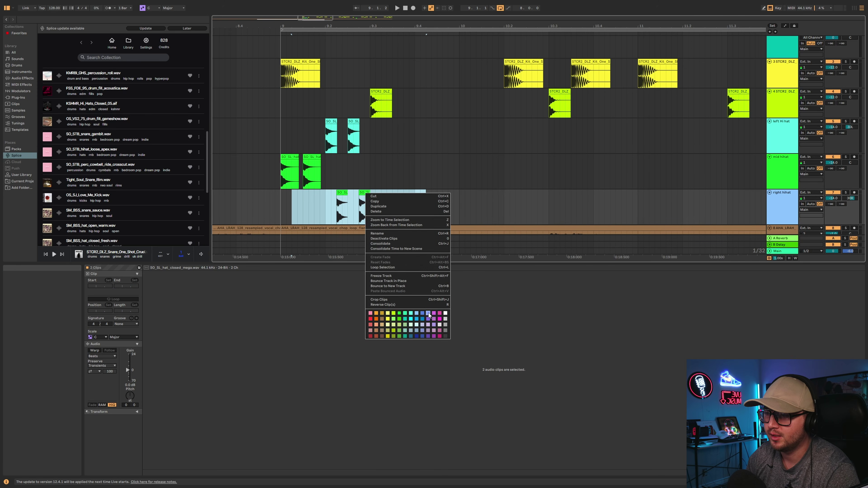
left_click(431, 310)
Extend the mid hi-hat pattern from 9.3 to 10.2 with closed hats and a percussion roll at 9.4.3, and play it.
key("space")
left_click(420, 160)
left_click(253, 143)
key("space")
key("space")
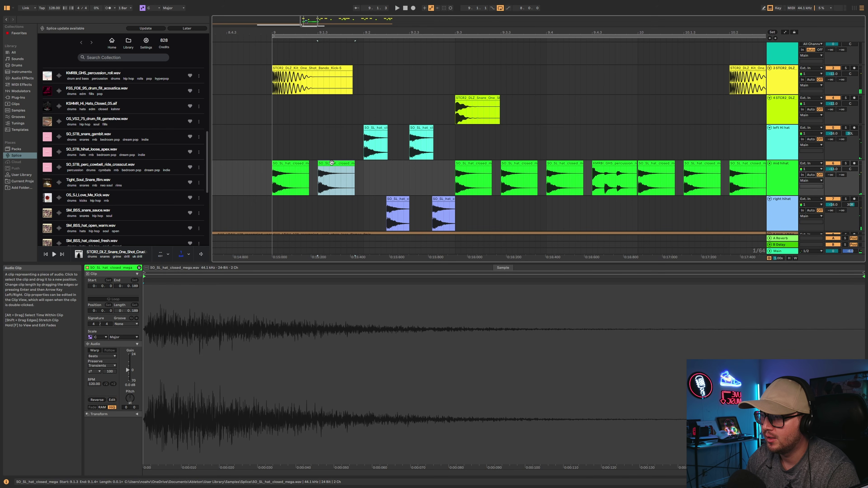
Lower the gain of the mid hi-hat hit at 9.1.3, carry the quieter hit over to 9.3.3 and 10.1.3, and play the pattern.
left_click(131, 375)
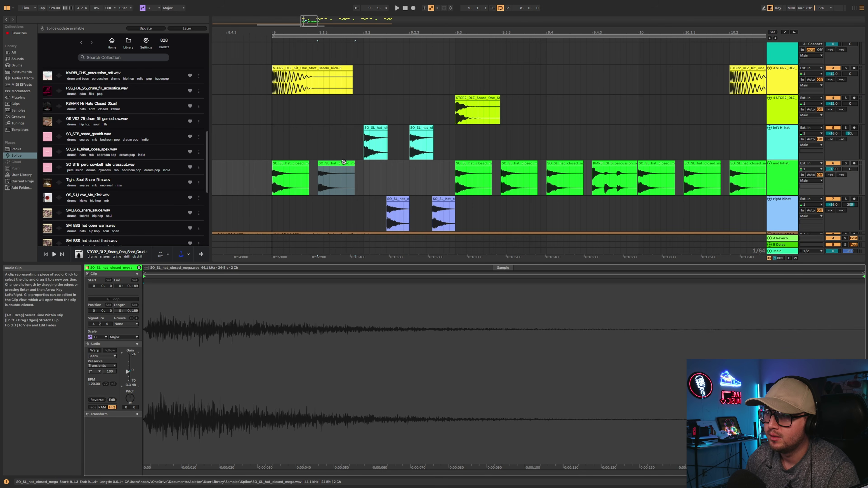
left_click(519, 162)
left_click_drag(519, 162, 698, 168)
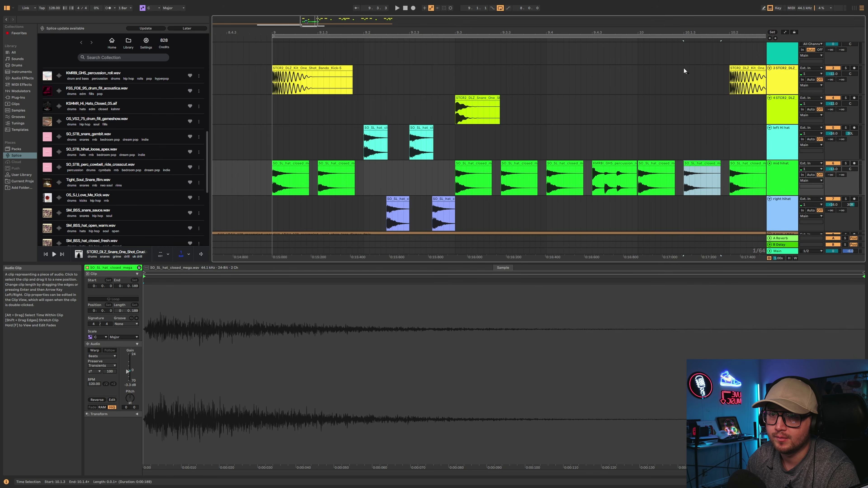
left_click_drag(684, 35, 667, 22)
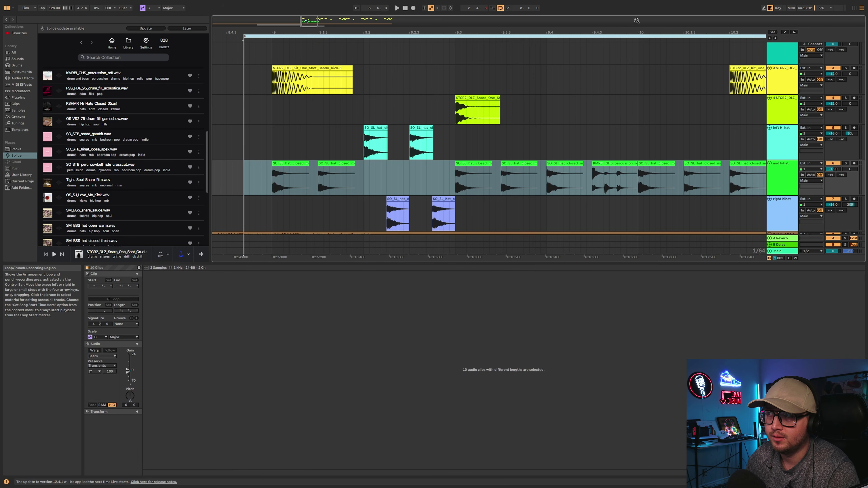
key("space")
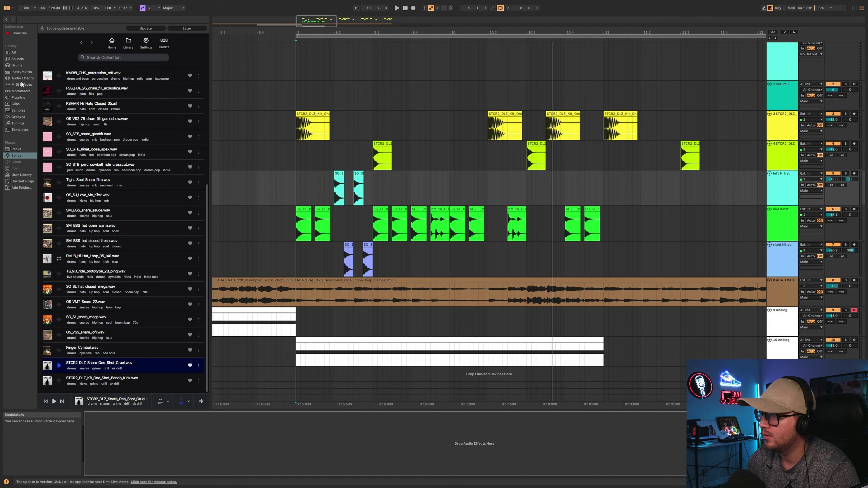
List the audio effects in the browser and thin the hi-hat roll between 9.2 and 9.3 to a left, right, left triplet.
left_click(21, 155)
left_click(23, 79)
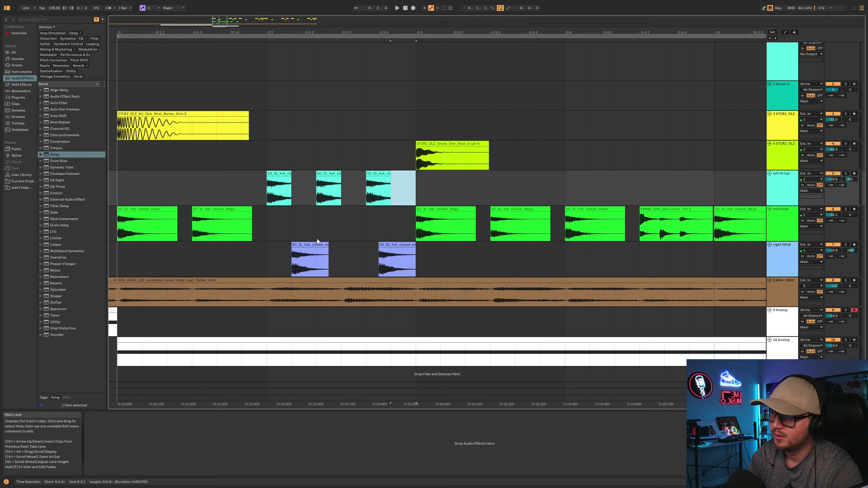
left_click_drag(316, 244, 341, 245)
left_click(329, 174)
key("Delete")
left_click(402, 252)
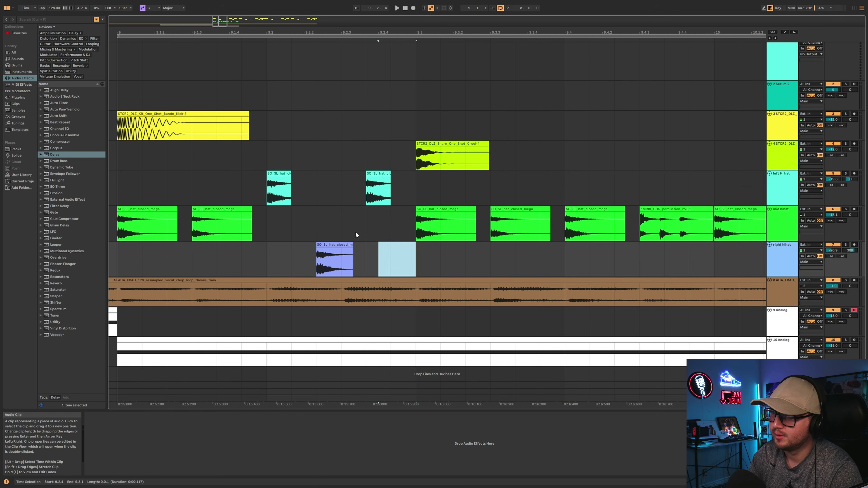
key("Delete")
Play the left-right hi-hat triplet and the full drum pattern from 9.1 to check the groove.
left_click(200, 182)
key("space")
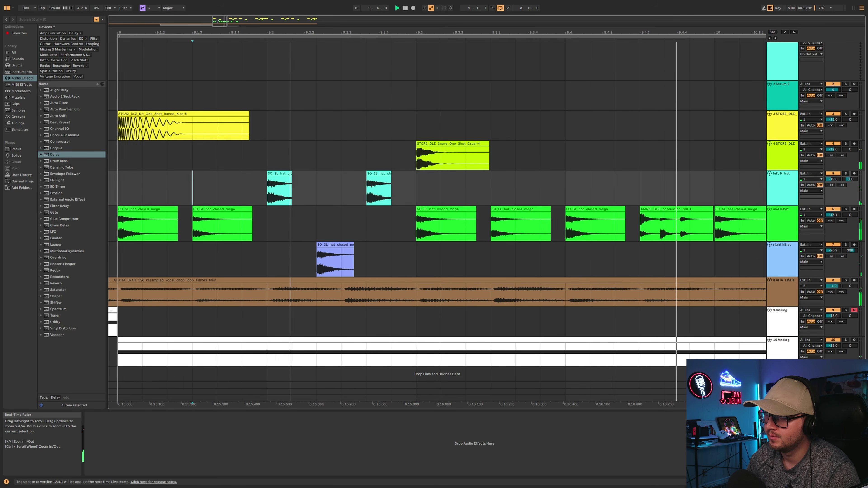
left_click_drag(293, 32, 292, 6)
left_click(261, 148)
key("space")
key("space")
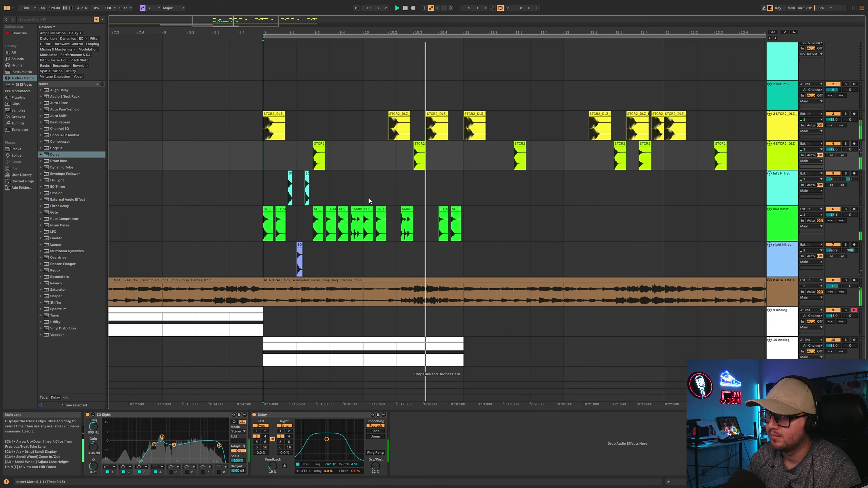
key("space")
key("space")
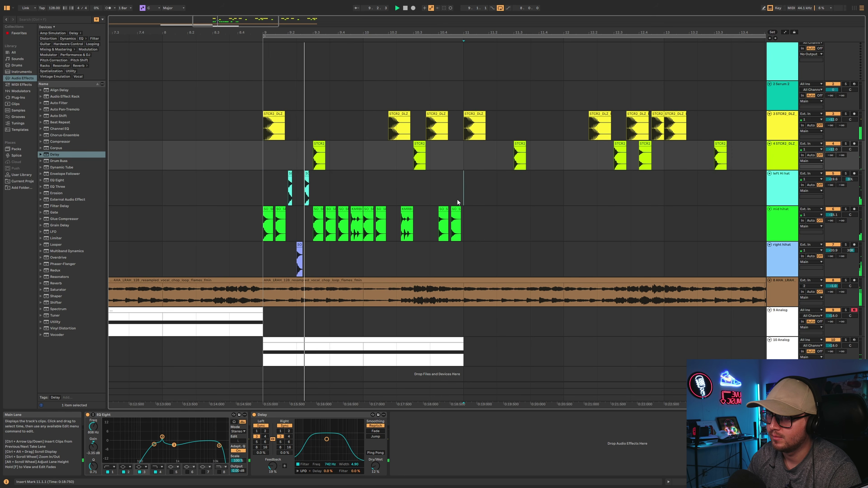
Duplicate the left, mid and right hi-hat clips of bars 9 and 10 to fill 11.1 to 13.1.
left_click_drag(463, 180, 263, 260)
key("ctrl+d")
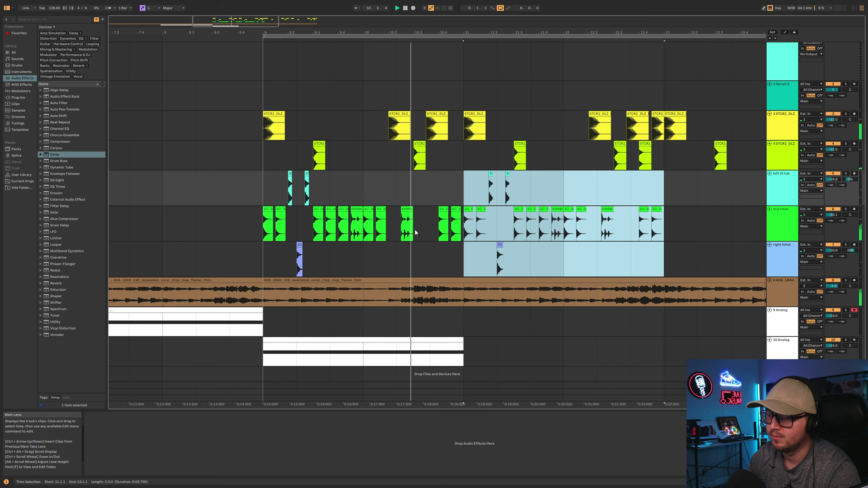
left_click(464, 259)
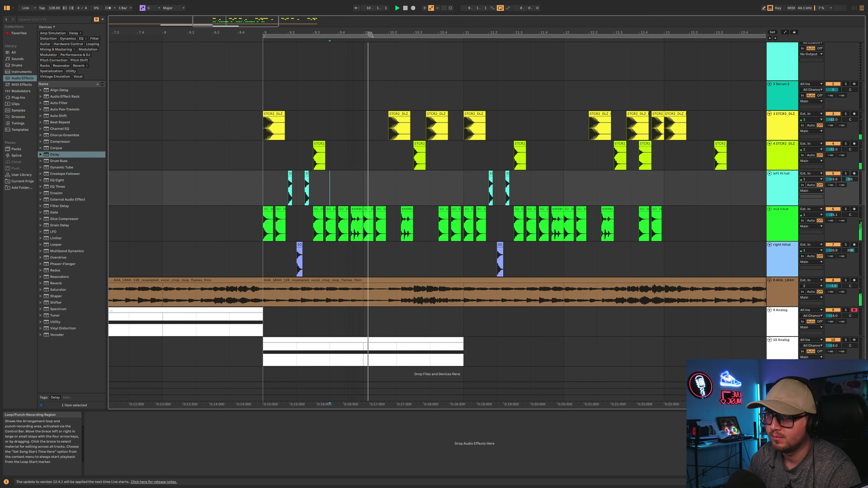
Move the mid hi-hat hit at 10.1.1 to the left track and the one at 10.1.3 to the right track, and play them.
scroll(365, 211, "up", 5)
left_click_drag(365, 211, 366, 190)
mouse_move(417, 209)
left_mouse_down()
mouse_move(433, 234)
mouse_move(434, 270)
left_mouse_up()
left_click(222, 159)
key("space")
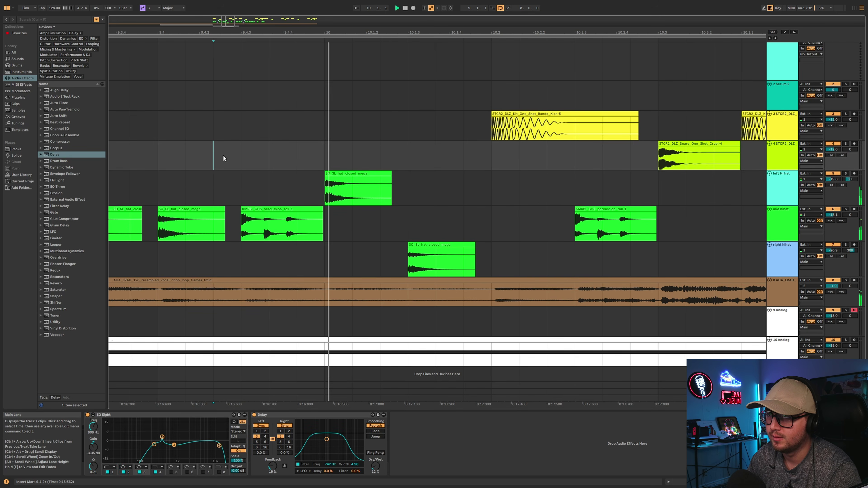
Duplicate the left, mid and right hi-hat clips from 9.1 to 13.1 into 13.1 to 17.1 and play from 9.1.
left_click_drag(368, 32, 364, 5)
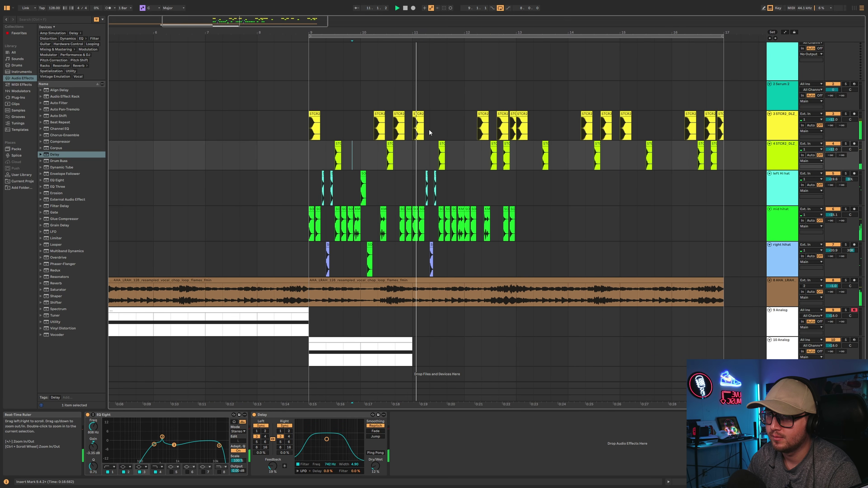
left_click_drag(466, 189, 309, 257)
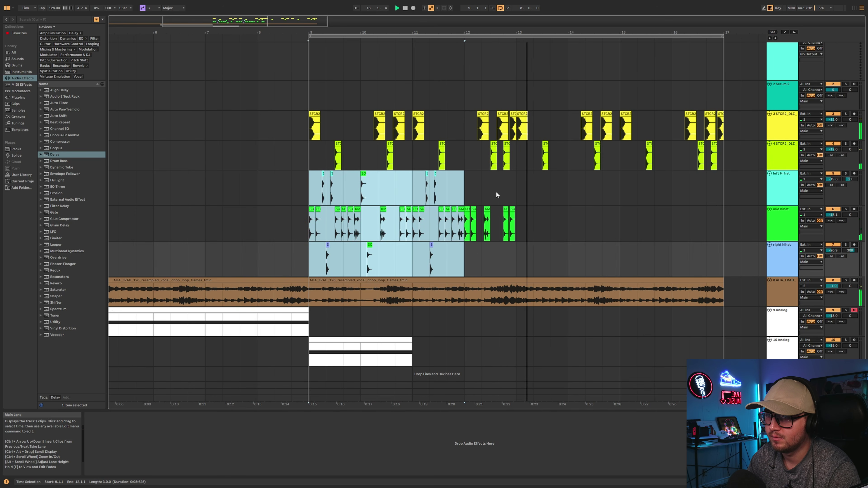
left_click_drag(367, 189, 274, 251)
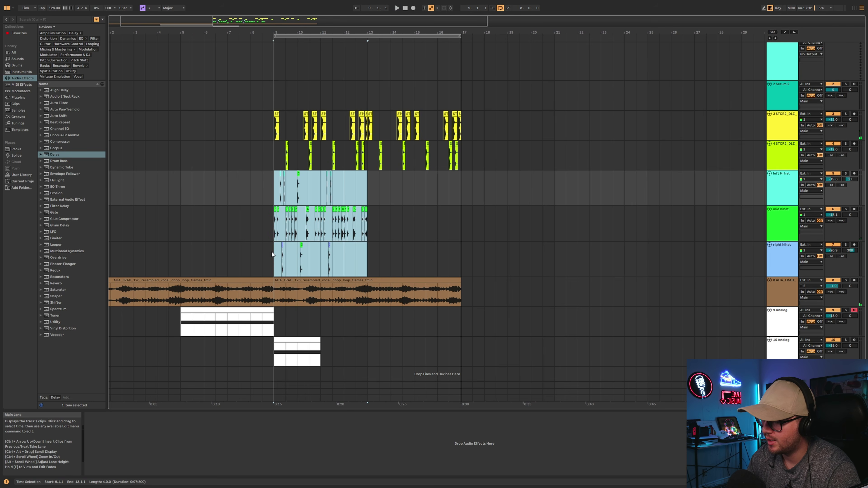
key("ctrl+d")
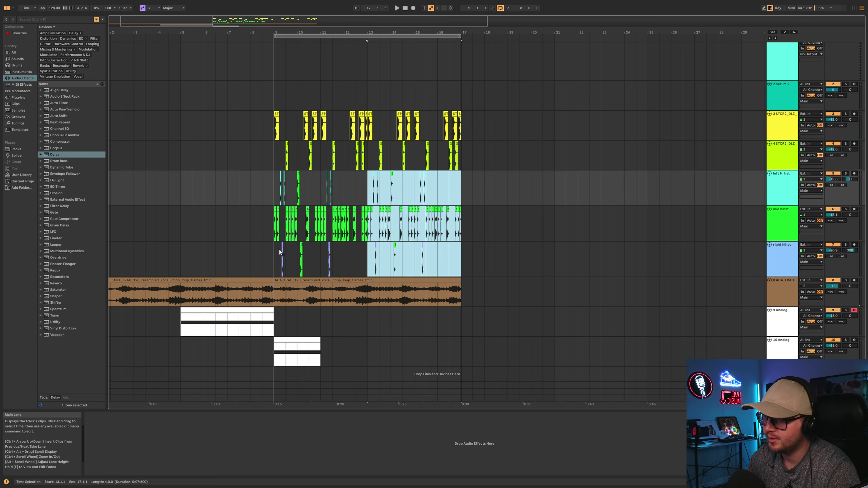
left_click(262, 175)
key("space")
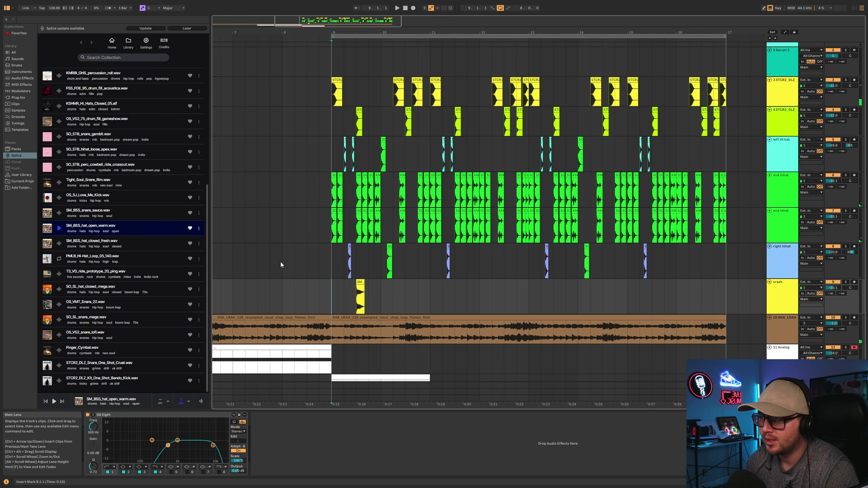
Play the drums from bar 9 and move the open hi-hat clip on the crash track to 9.4.1.
key("space")
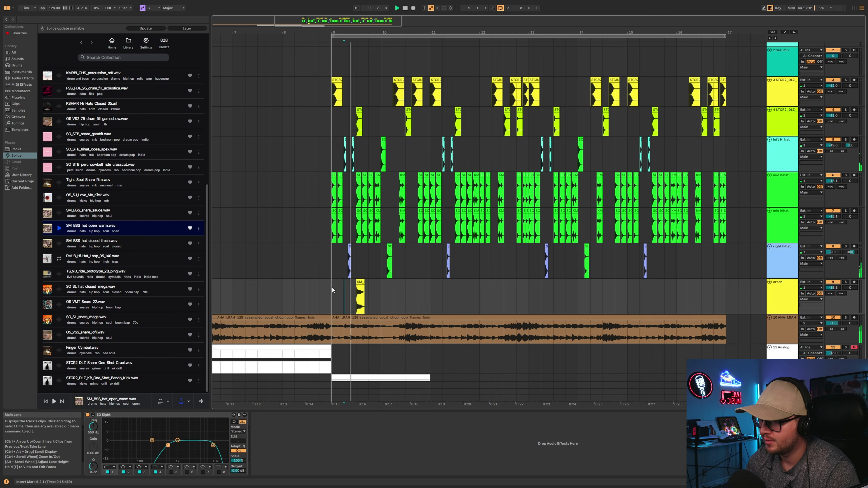
key("space")
key("space")
left_click_drag(362, 283, 374, 287)
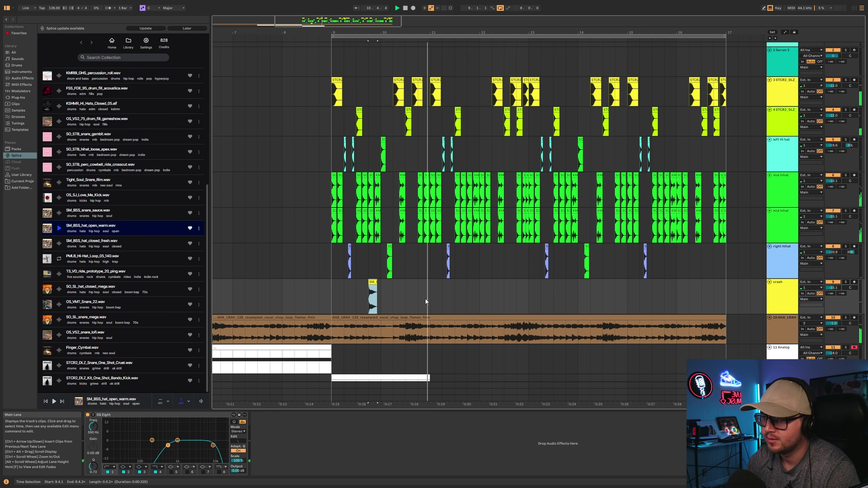
Duplicate the crash track's two-bar section from 9.1 to 11.1 three times to fill it up to 17.1.
left_click_drag(425, 301, 251, 293)
key("ctrl+f")
key("ctrl+d")
key("ctrl+d")
key("ctrl+d")
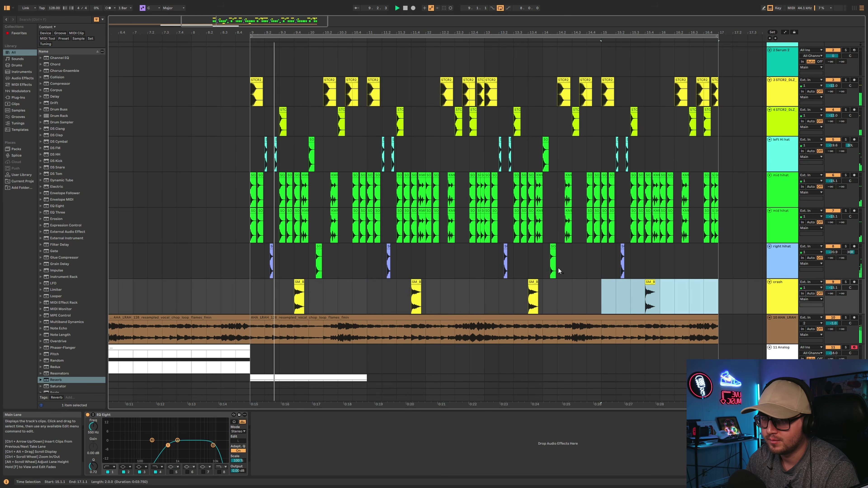
Set the crash track's volume to -16 dB.
left_click(834, 288)
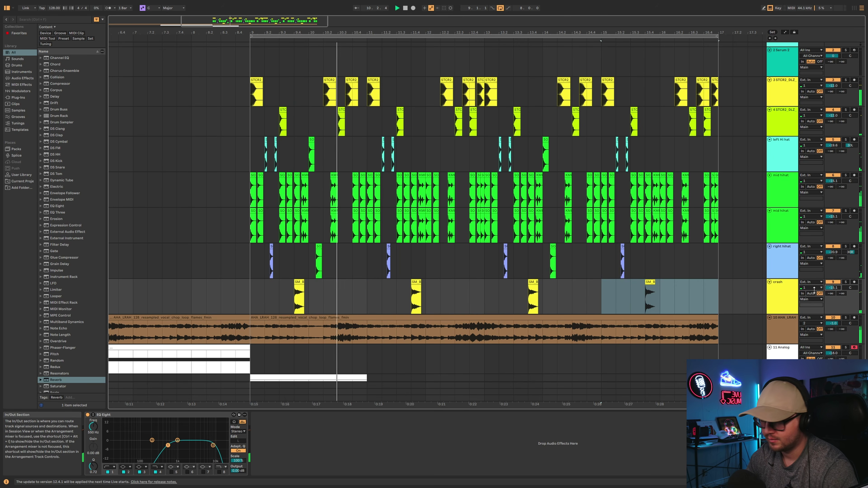
type("--16")
key("Return")
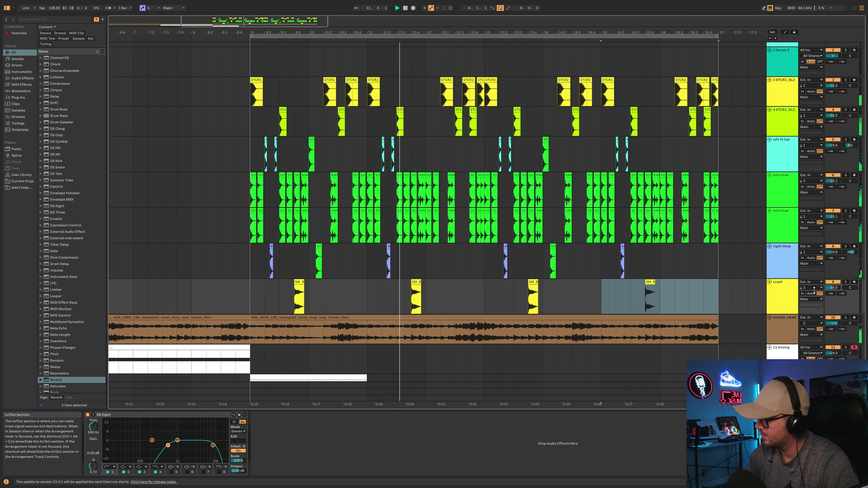
scroll(599, 311, "up", 1)
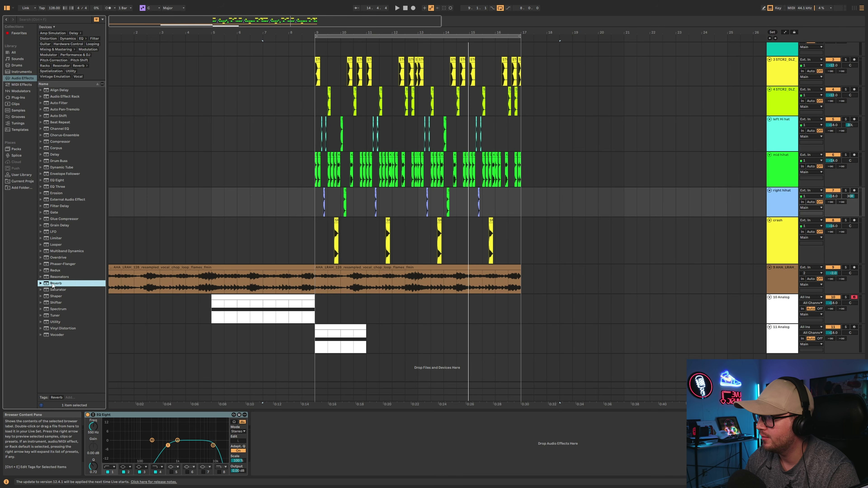
Add a Reverb with low cut and 14% dry/wet to the mid hi-hat track and play it from 9.1.
left_click_drag(401, 178, 401, 178)
left_click(780, 174)
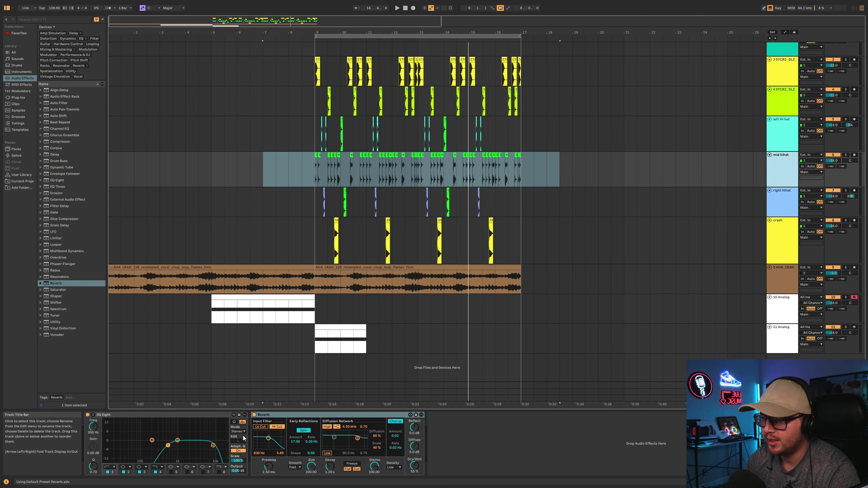
left_click(261, 427)
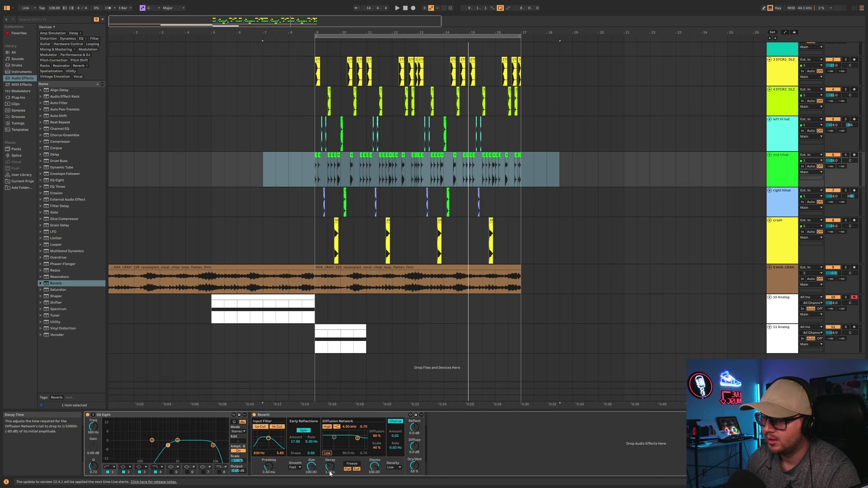
key("space")
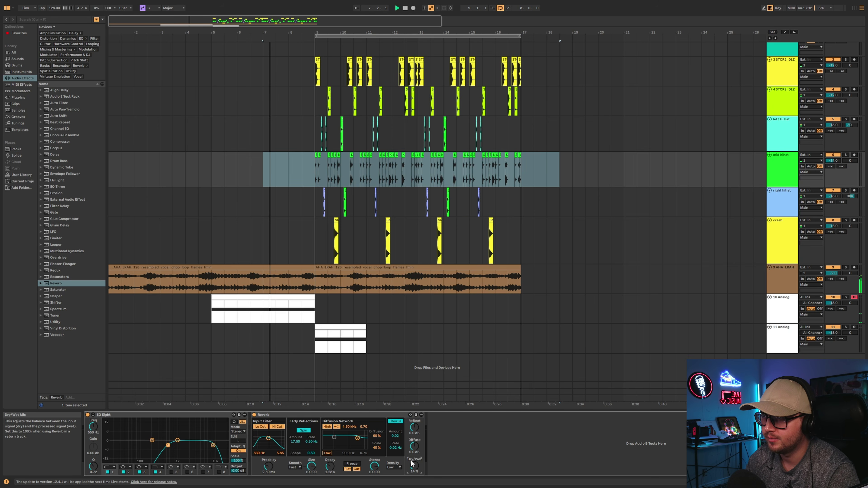
left_click(318, 173)
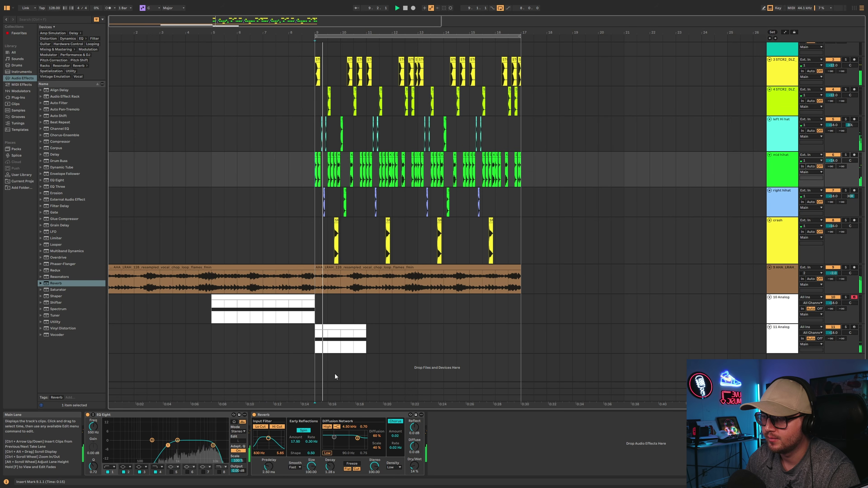
Copy the Reverb to the right hi-hat track and lower the dry/wet mix while soloing the mid hi-hat.
left_click(338, 415)
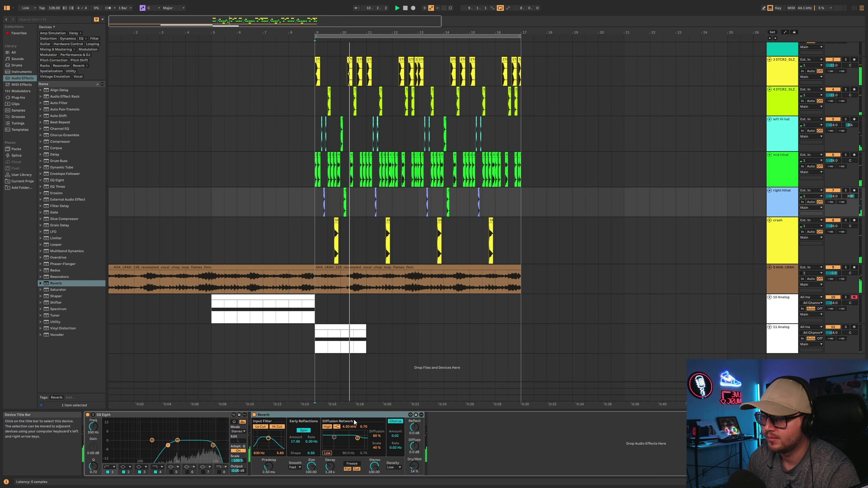
left_click(811, 160)
left_click(846, 154)
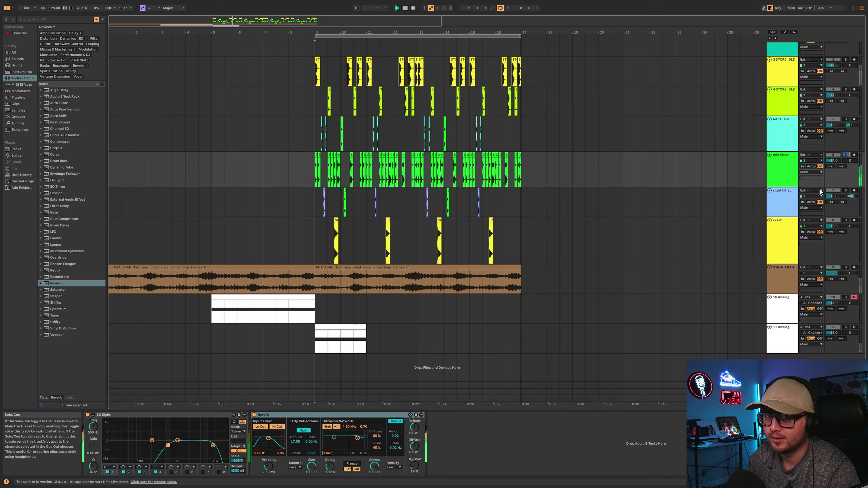
left_click_drag(415, 469, 416, 474)
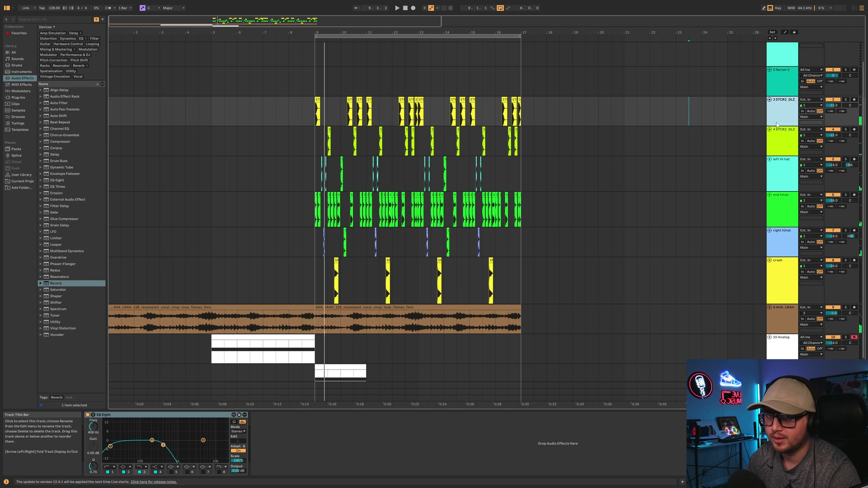
Move the Serum 2 track directly below the kick track and open Serum 2 with the FSS_S2DC_DRUM_808_Starter preset.
left_click_drag(783, 82, 784, 114)
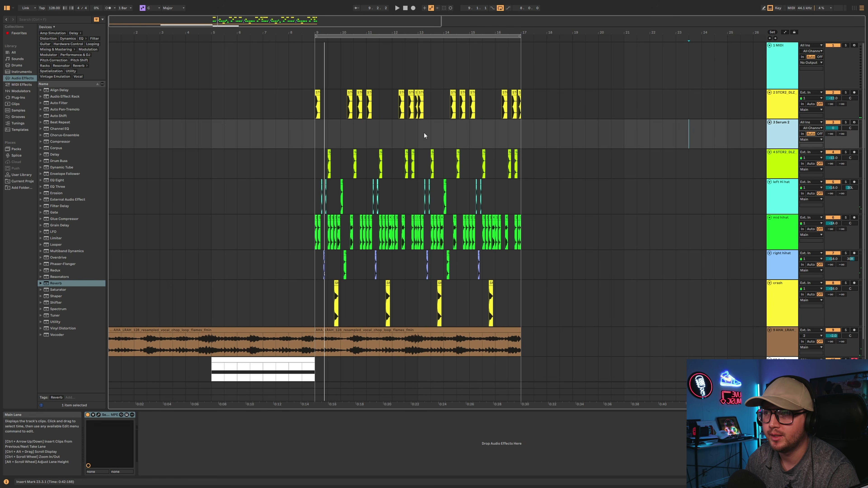
left_click(316, 134)
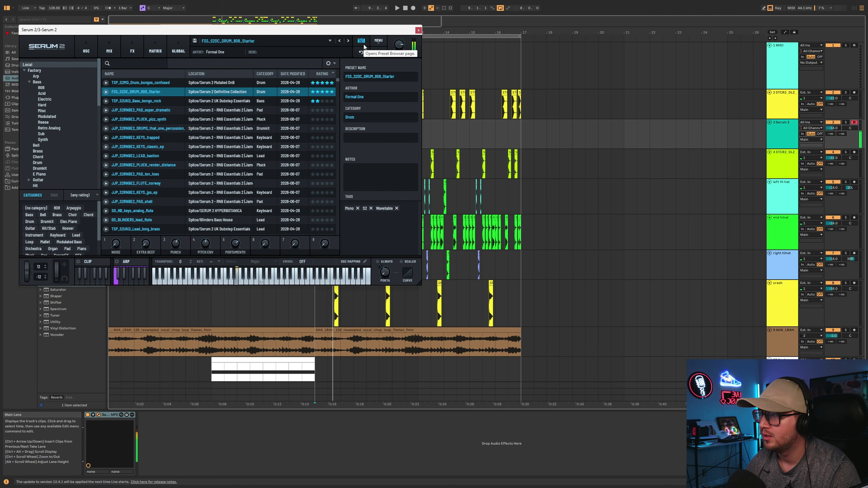
Show Serum 2's oscillator page, lengthen the Env 1 release to about 1.03 s and close the plug-in window.
left_click(361, 41)
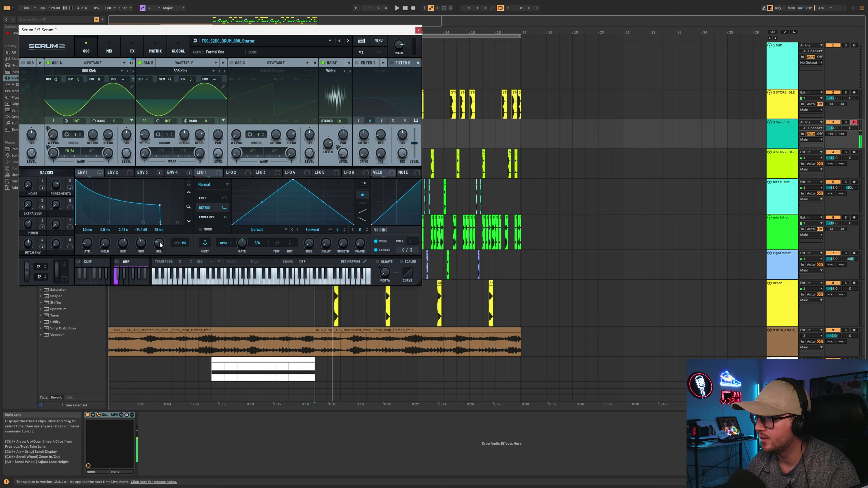
left_click_drag(157, 229, 155, 225)
scroll(163, 242, "up", 3)
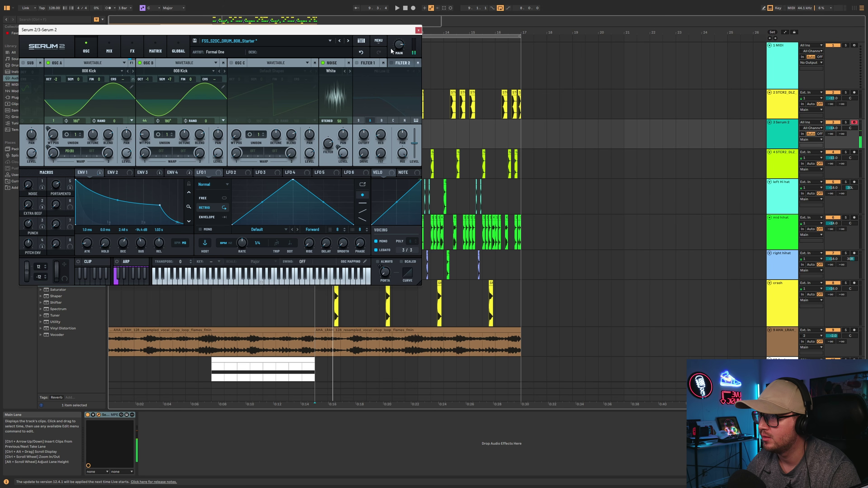
left_click(418, 30)
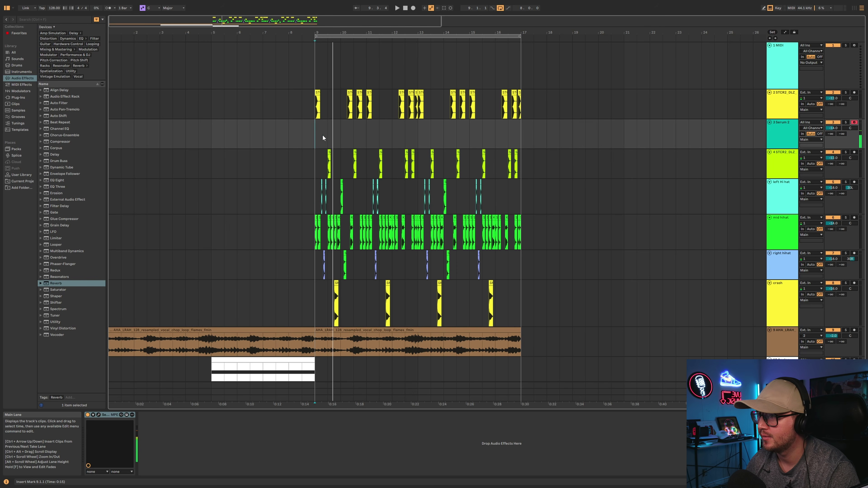
Create a four-bar F minor MIDI clip at 9.1 on the Serum 2 track, draw a one-beat F3 at its start and play it.
key("space")
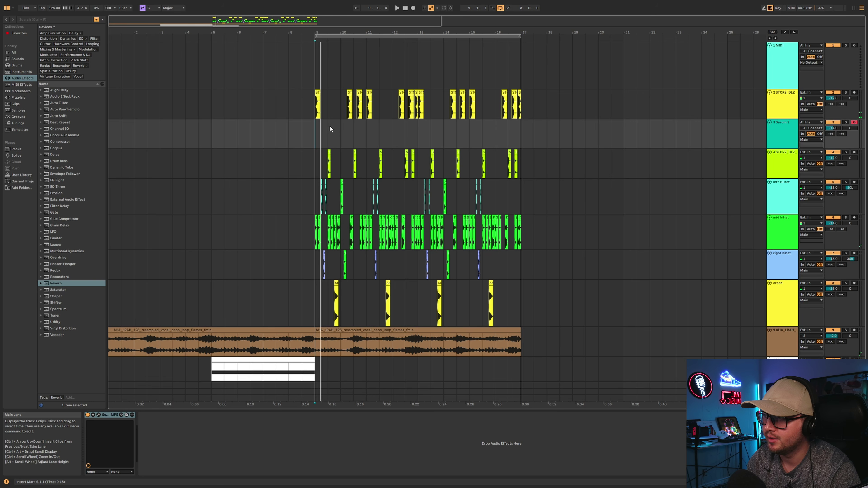
double_click(329, 128)
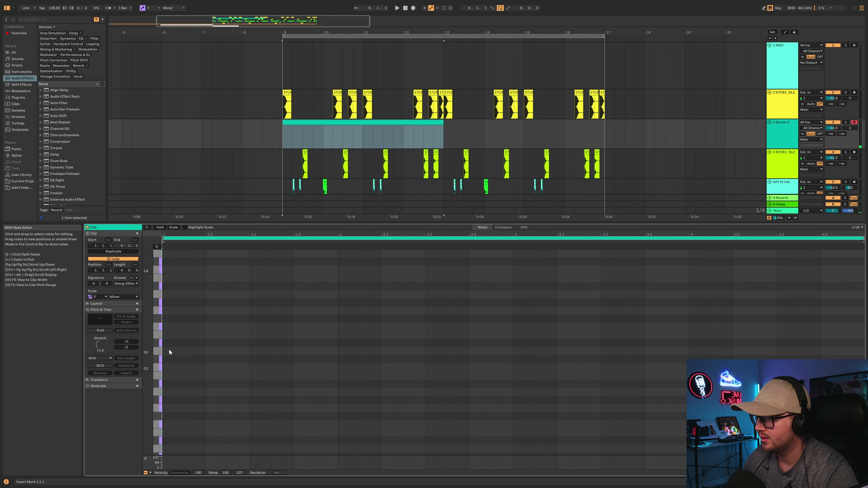
key("b")
left_click(167, 327)
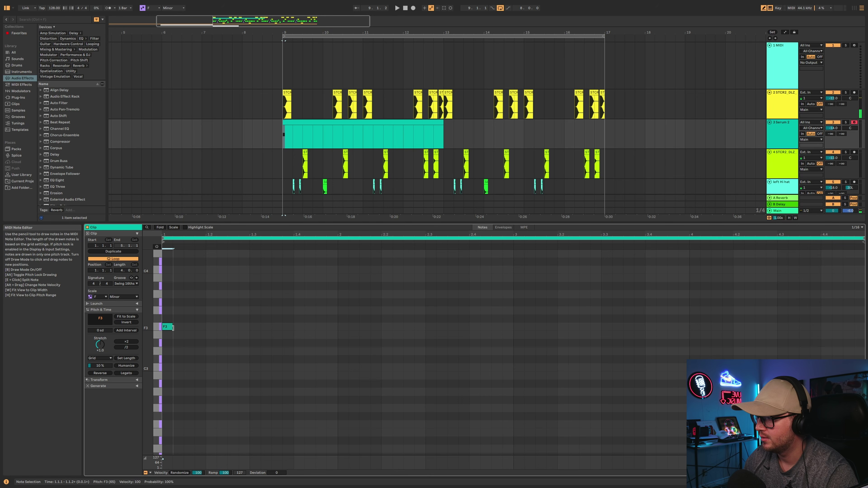
left_click_drag(172, 327, 183, 328)
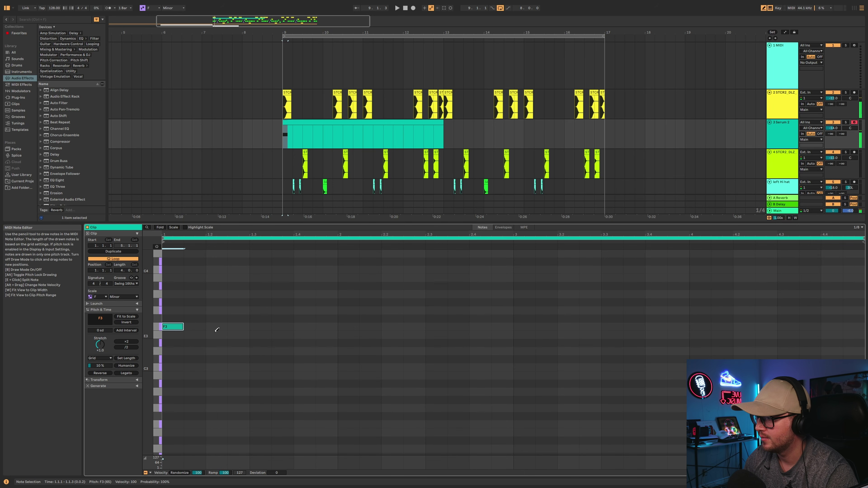
left_click_drag(183, 327, 203, 328)
key("space")
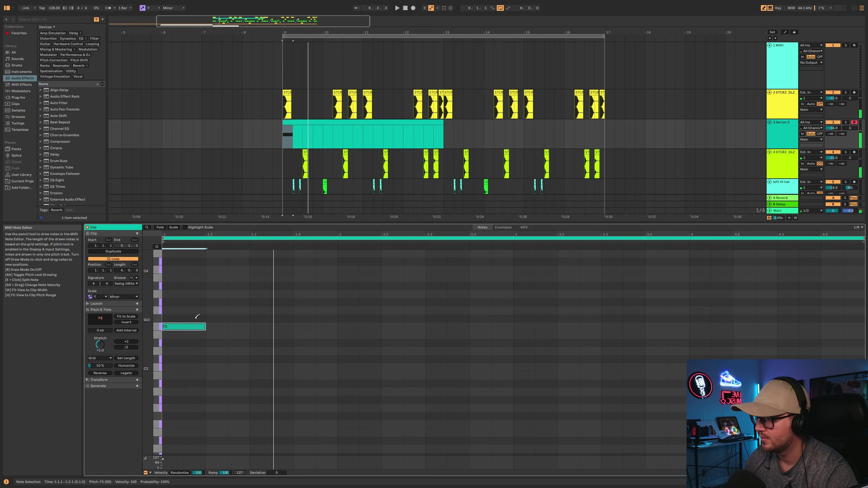
key("space")
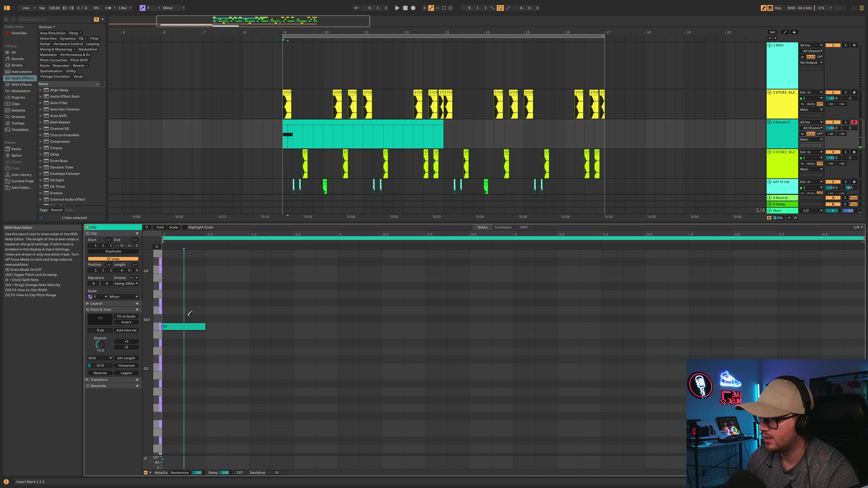
Extend the bass line with B♭2 at 2.2.1, C3 at 2.3.3 and F3 at 3.1.1, removing the A♭2 at 2.1.3.
key("x")
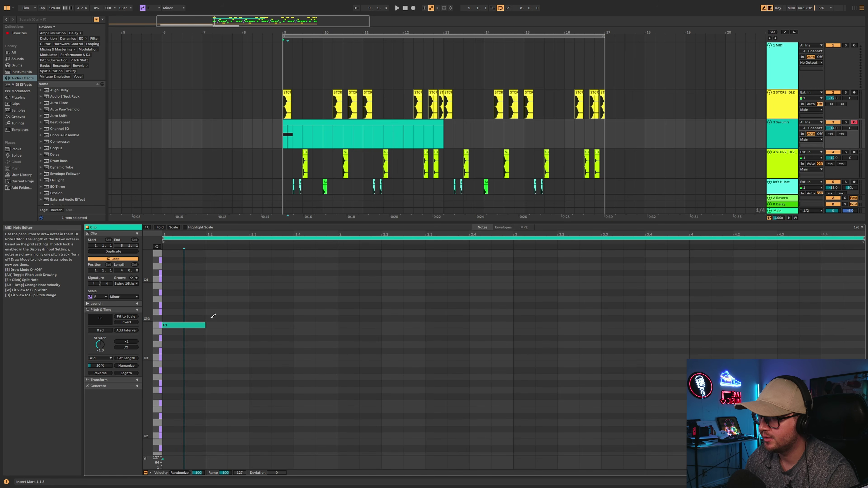
key("space")
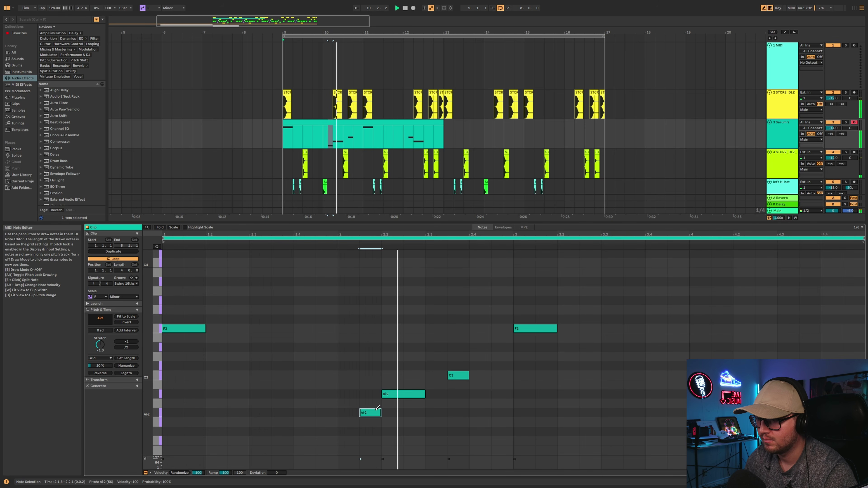
left_click(375, 410)
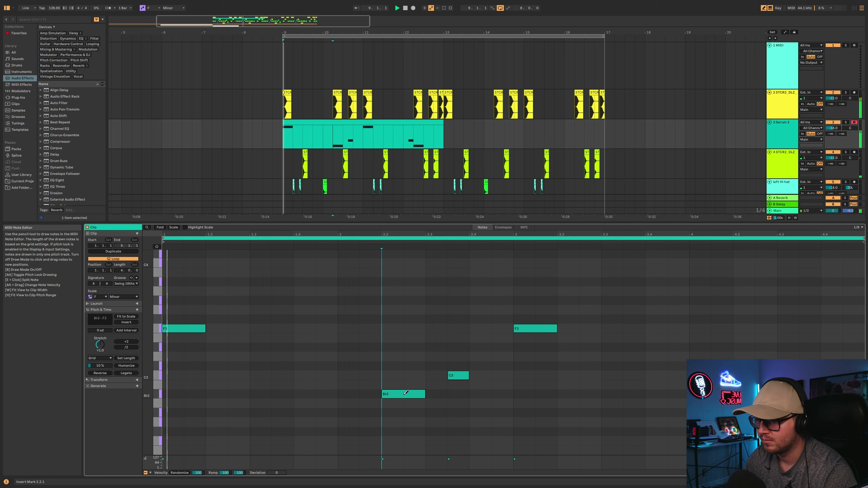
left_click(522, 328)
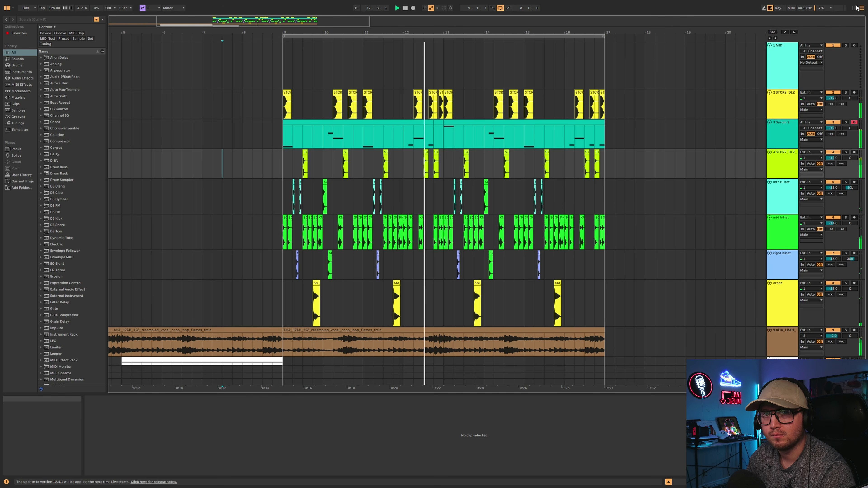
Check the track levels in the mixer view and select the Serum 2 bass clip from 9.1 to 12.4.1 in the arrangement.
key("Tab")
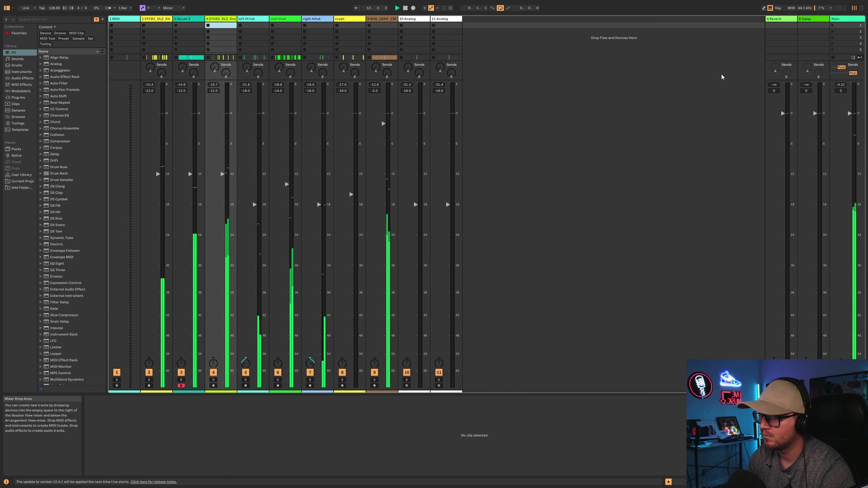
key("Tab")
left_click(431, 124)
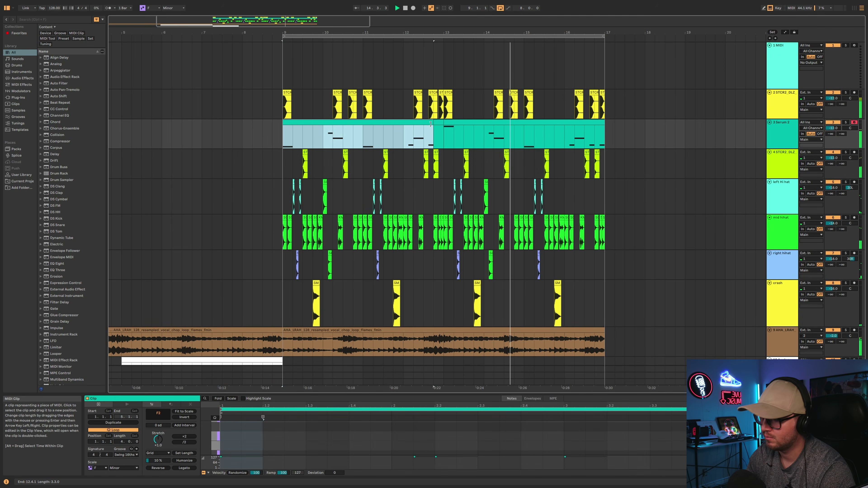
Extend the Serum 2 selection to 9.1–13.1, duplicate the four-bar bass clip to 13.1 and enlarge the clip editor.
left_click_drag(433, 123, 444, 122)
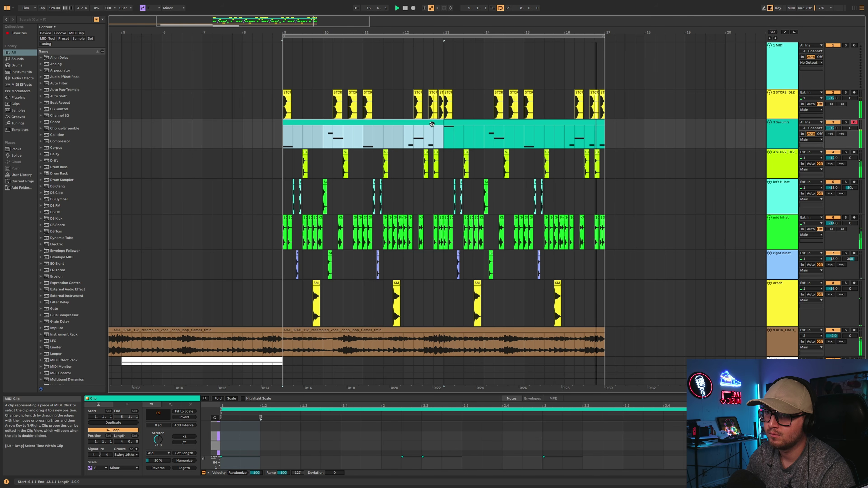
key("ctrl+d")
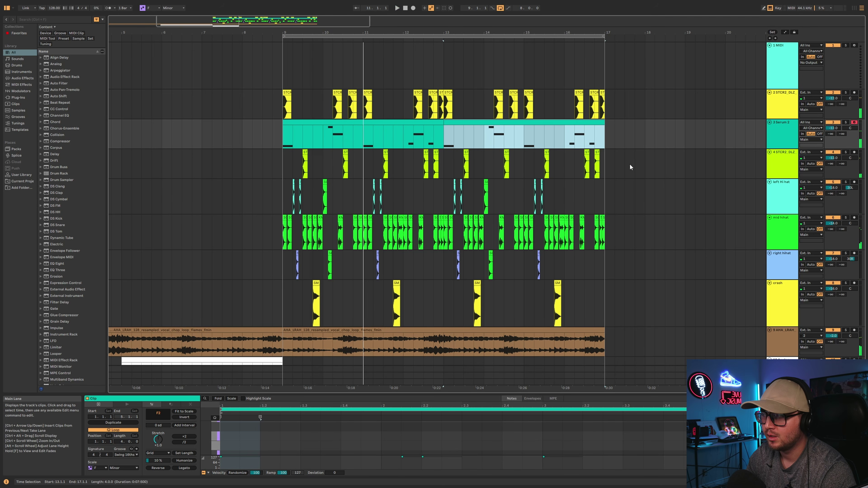
left_click(303, 125)
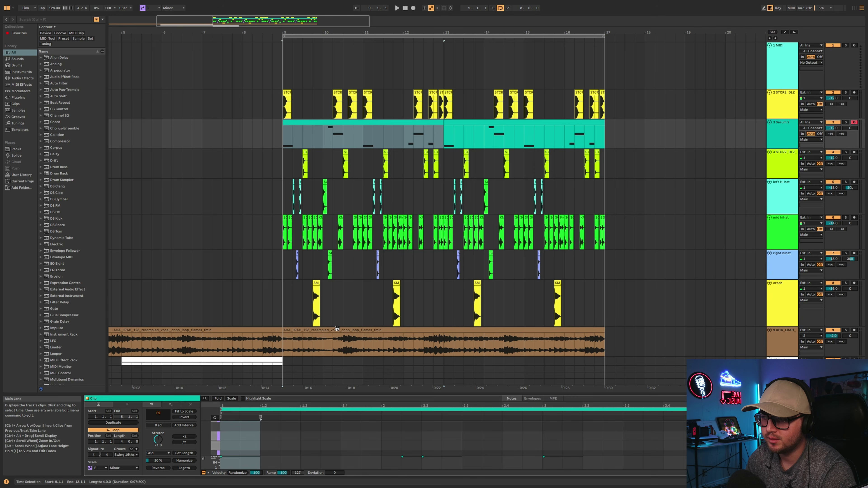
left_click_drag(336, 396, 334, 145)
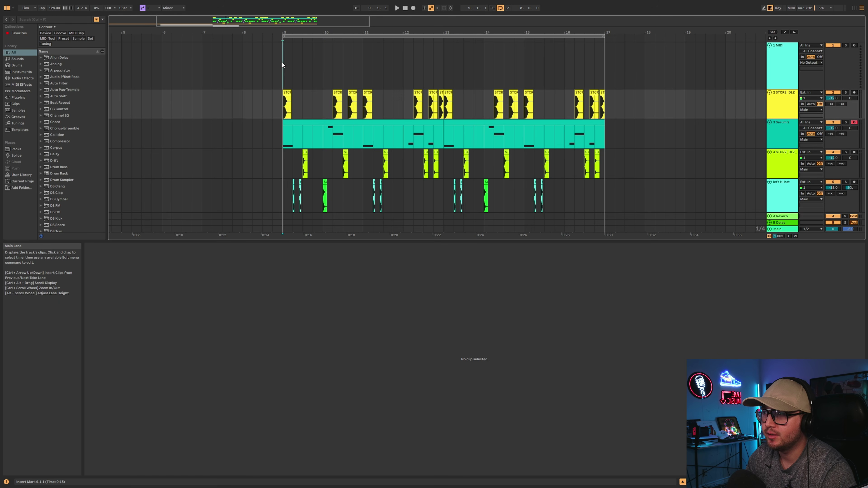
Add a copy of the kick at 10.1.3, directly before the kick at 10.2.1, to match the bass note there.
left_click_drag(282, 65, 599, 137)
left_click_drag(306, 32, 297, 42)
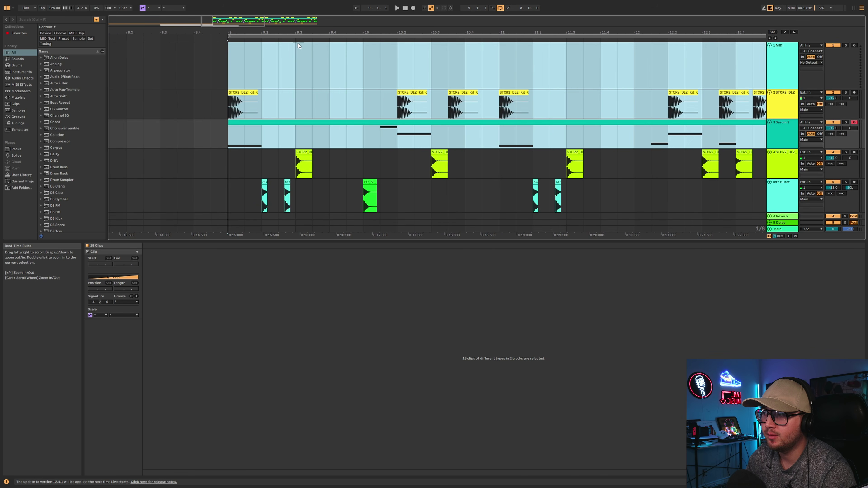
left_click(295, 109)
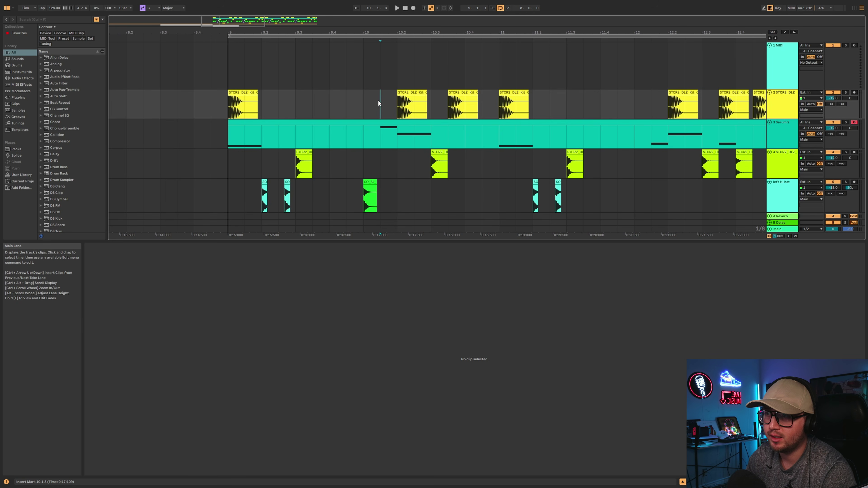
left_click_drag(379, 103, 407, 136)
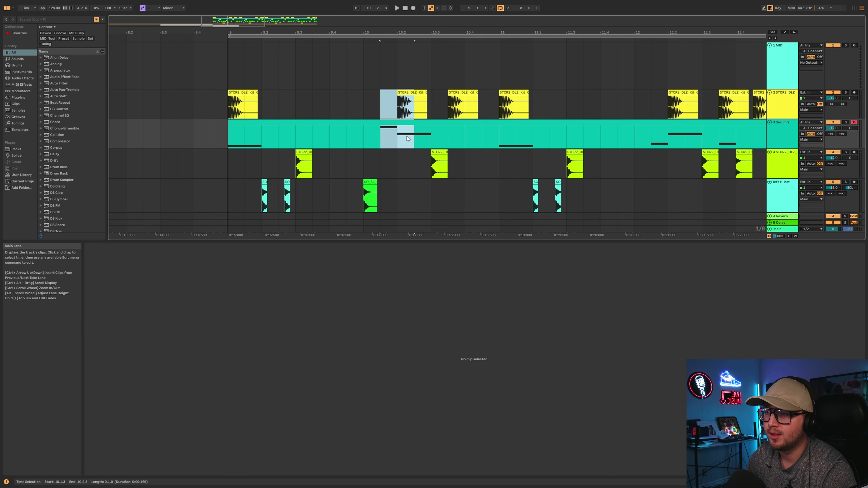
left_click(406, 135)
left_click(409, 111)
left_click_drag(406, 92, 394, 92)
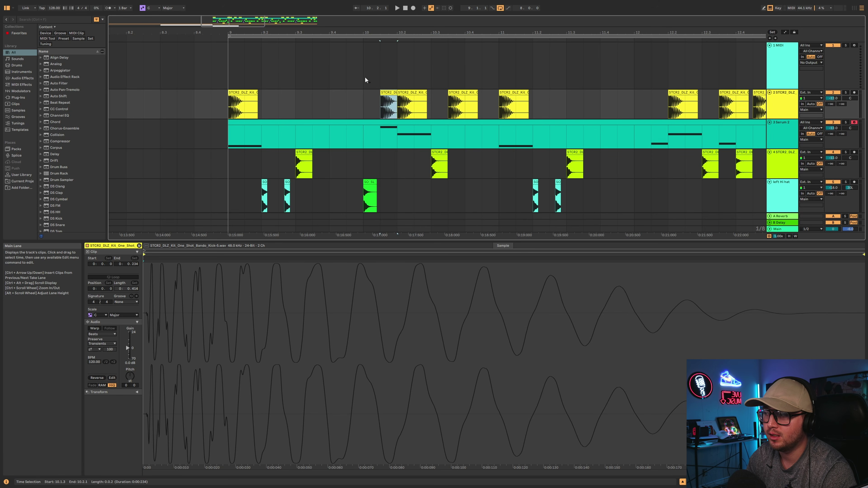
Compare playback from 9.1 with the extra 10.1.3 kick undone, and restore the kick.
left_click(360, 71)
key("ctrl+z")
key("space")
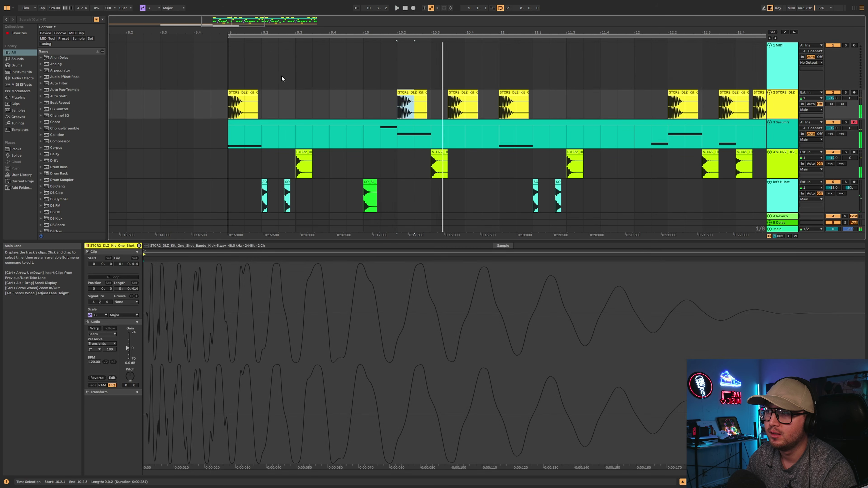
left_click(236, 68)
key("space")
key("space")
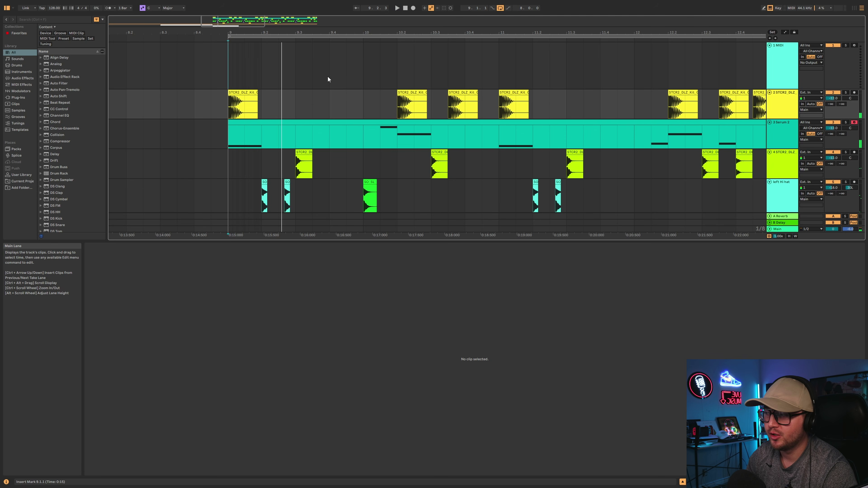
key("space")
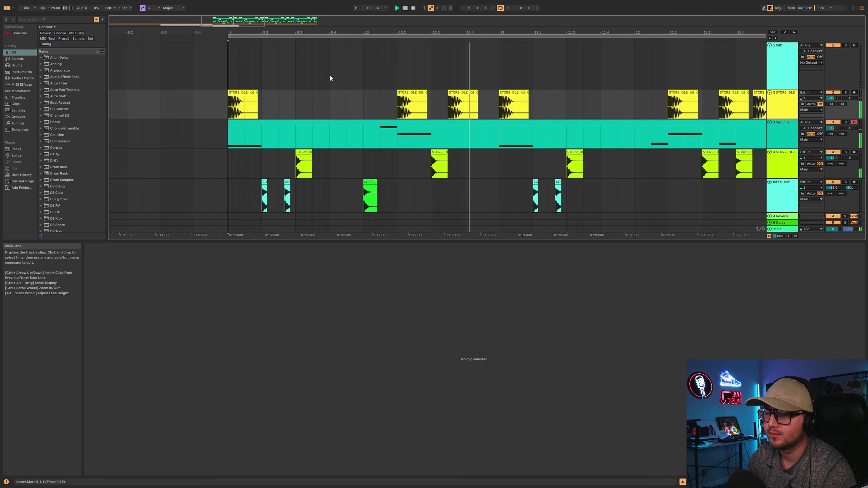
key("space")
key("ctrl+y")
left_click(215, 54)
key("space")
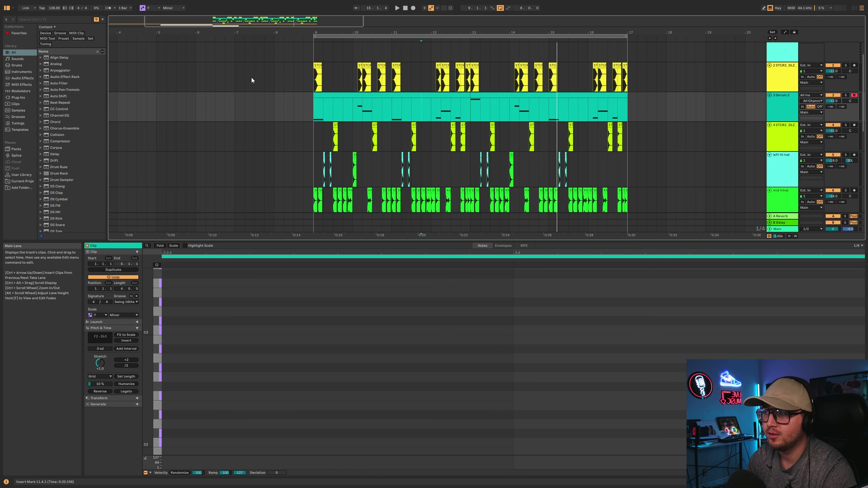
Examine the kick and bass clips from 9.1 and play the arrangement from 7.1.
left_click(235, 75)
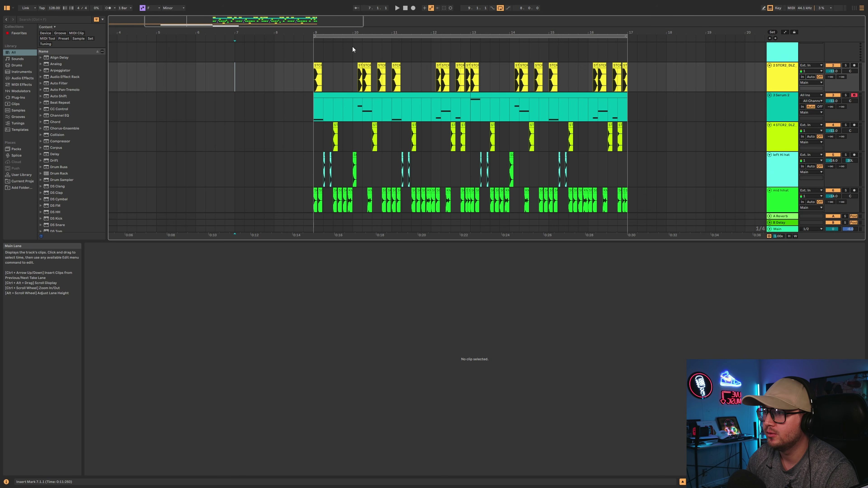
left_click_drag(349, 76, 379, 95)
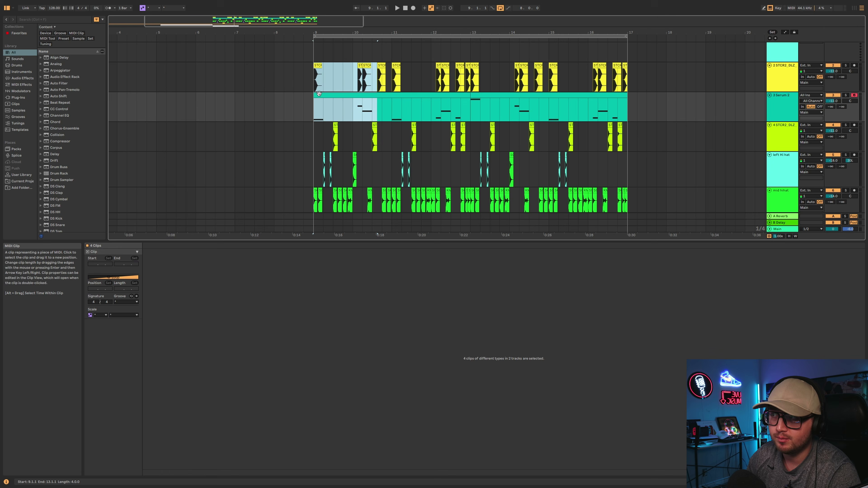
left_click(225, 77)
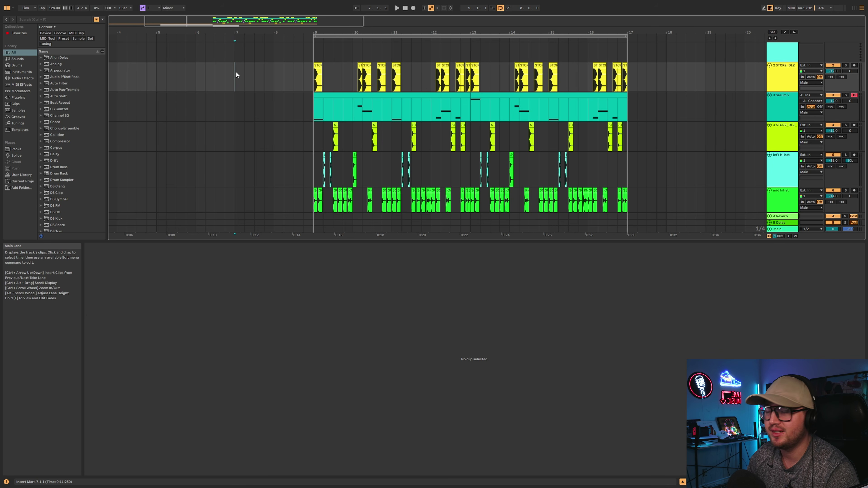
key("space")
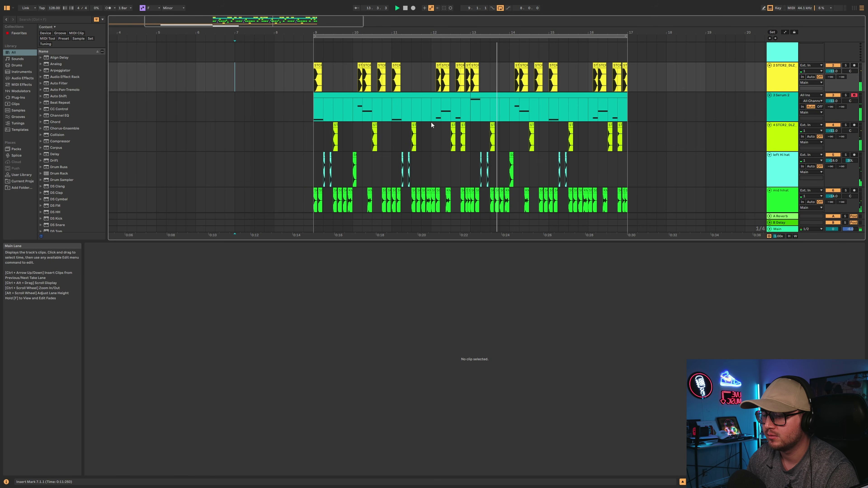
Replace the second bass clip at 13.1 with a duplicate of the four-bar clip from 9.1.
left_click(431, 94)
left_click(480, 95)
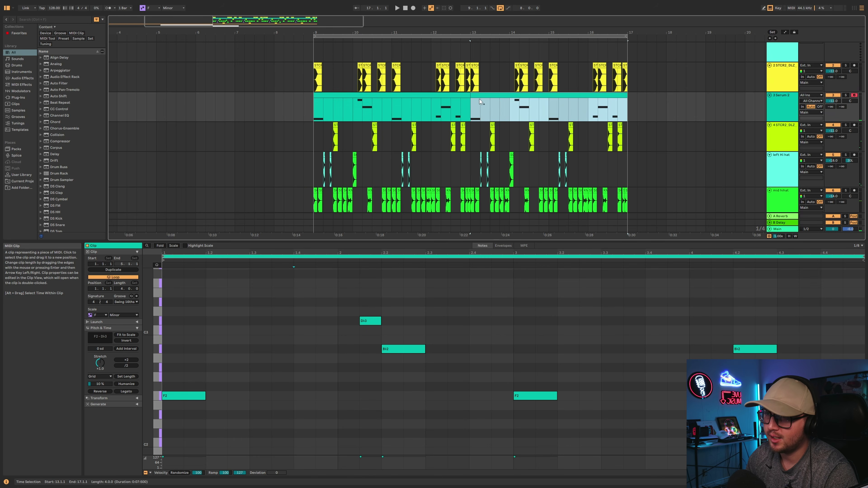
left_click(324, 115)
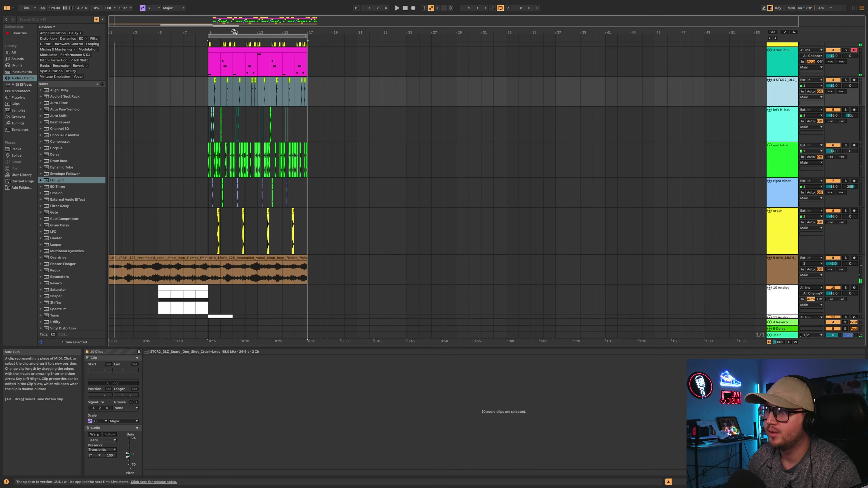
Create an empty audio track below the snare by duplicating the snare track and clearing its clips, and open the Splice browser.
key("z")
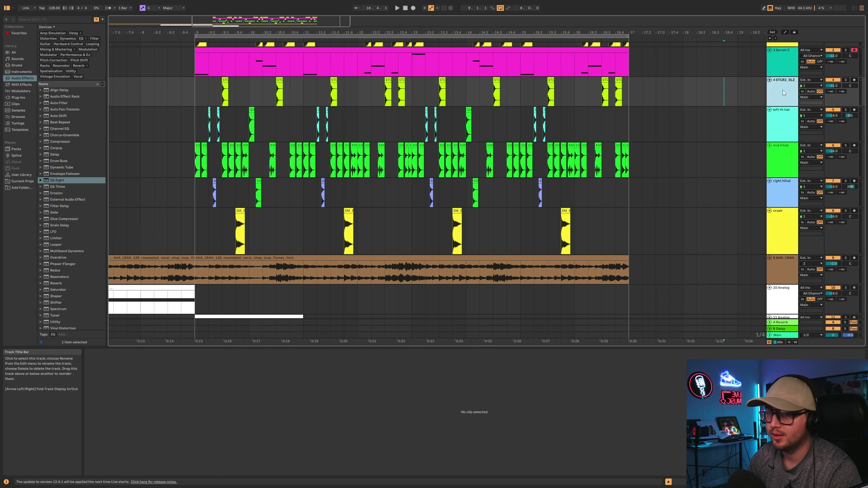
key("ctrl+d")
left_click_drag(655, 121, 162, 132)
key("Delete")
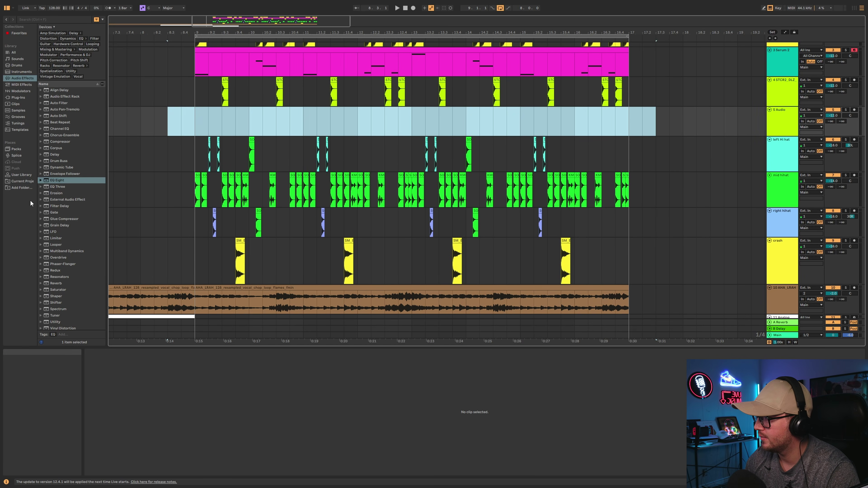
left_click(17, 156)
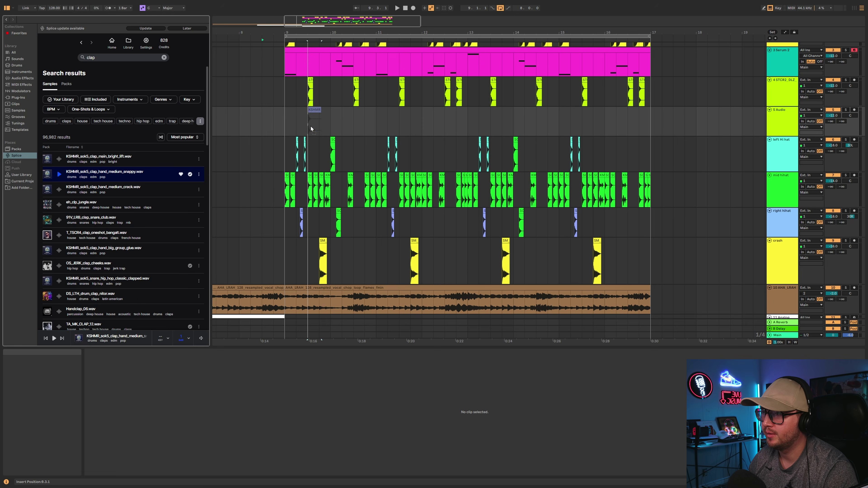
Try KSHMR_sok5_clap_hand_medium_snappy.wav at 9.3.1 and 10.3.1 on the new track, and clear the track's clips again.
left_click(285, 120)
key("space")
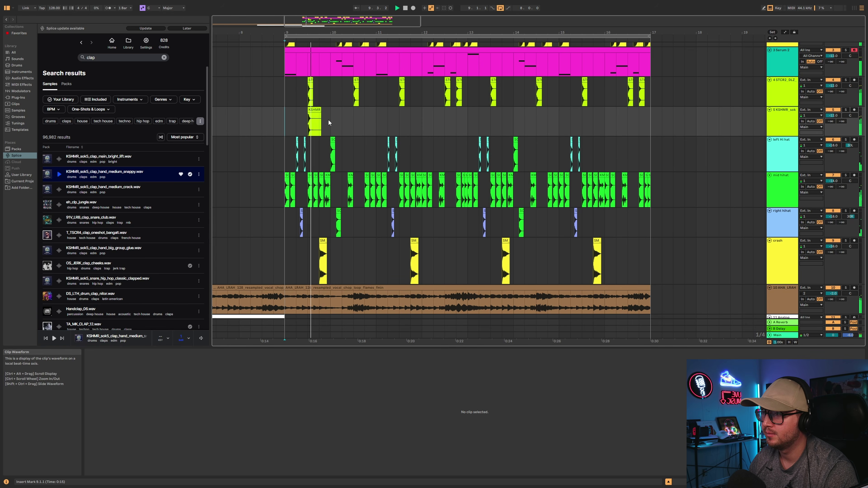
mouse_move(354, 116)
left_mouse_down()
mouse_move(305, 119)
mouse_move(369, 122)
left_mouse_up()
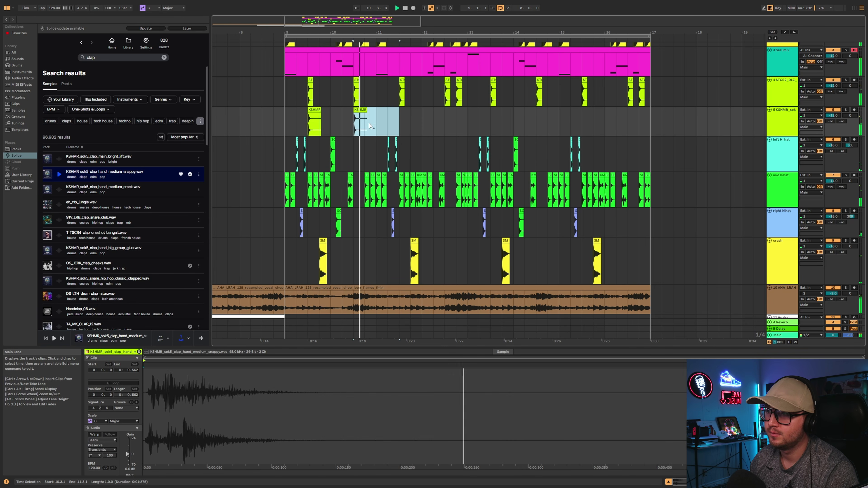
left_click(783, 122)
key("Delete")
Colour the new audio track purple and rename it clap.
right_click(783, 122)
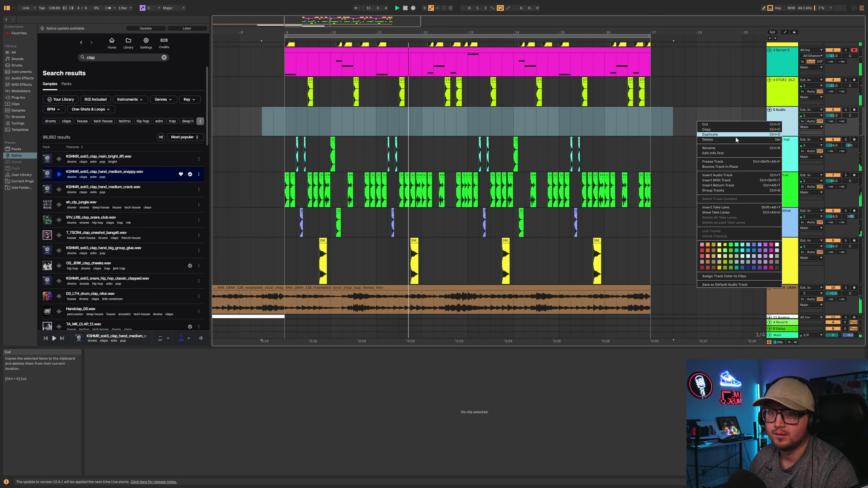
left_click(771, 251)
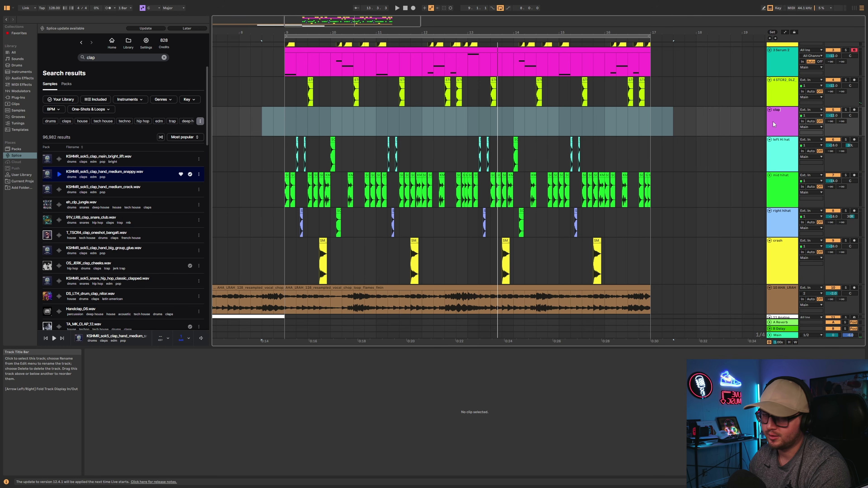
left_click(721, 109)
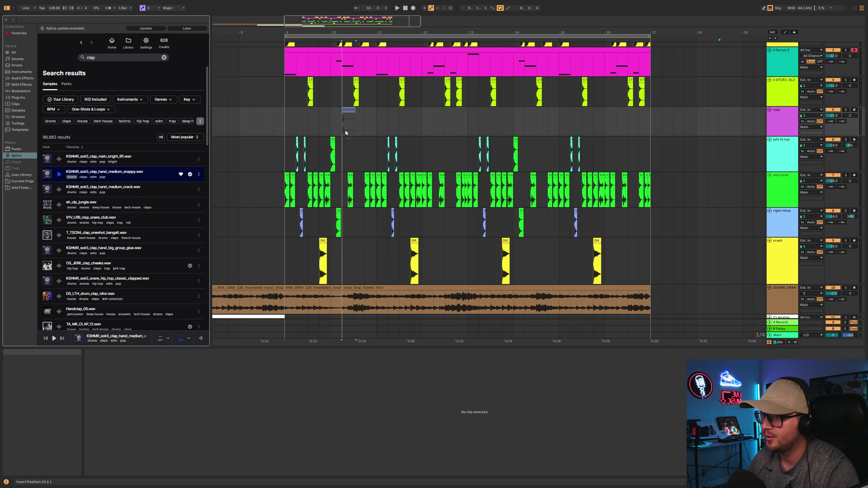
Place KSHMR_sok5_clap_hand_medium_snappy.wav from Splice at 9.3.1 on the clap track and play the beat.
left_click(307, 123)
key("space")
left_click_drag(305, 123, 303, 125)
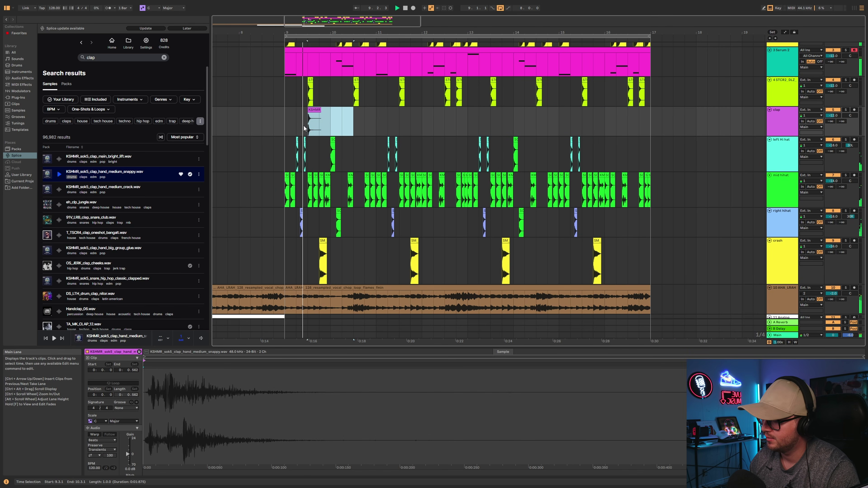
Repeat the clap once per bar from 10.3.1 through 16.3.1 and set the clap track's volume to -18.0 dB.
key("ctrl+d")
key("ctrl+d")
key("ctrl+d")
key("ctrl+d")
key("ctrl+d")
key("ctrl+d")
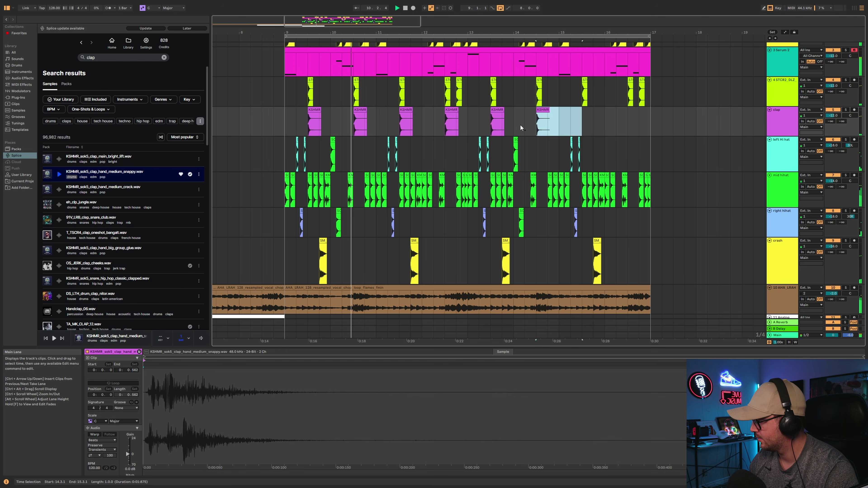
key("ctrl+d")
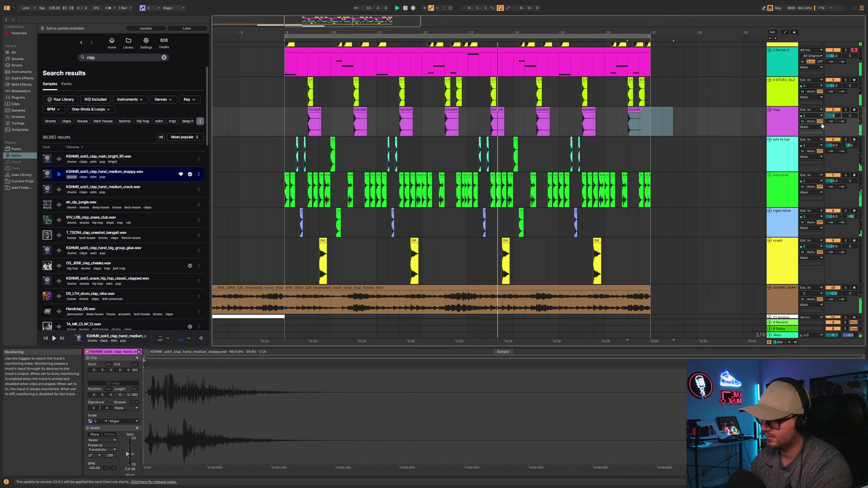
type("-18.0")
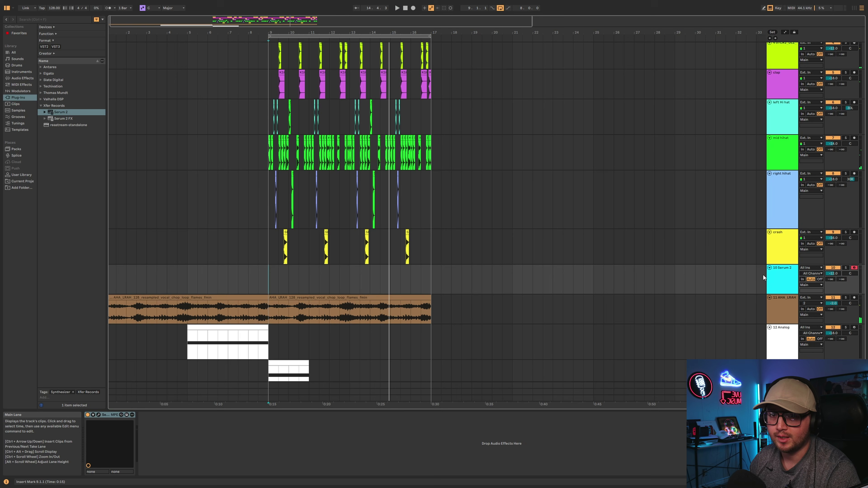
Move the Serum 2 bass track above the kick track and group all drum tracks from the kick to the crash.
left_click(770, 274)
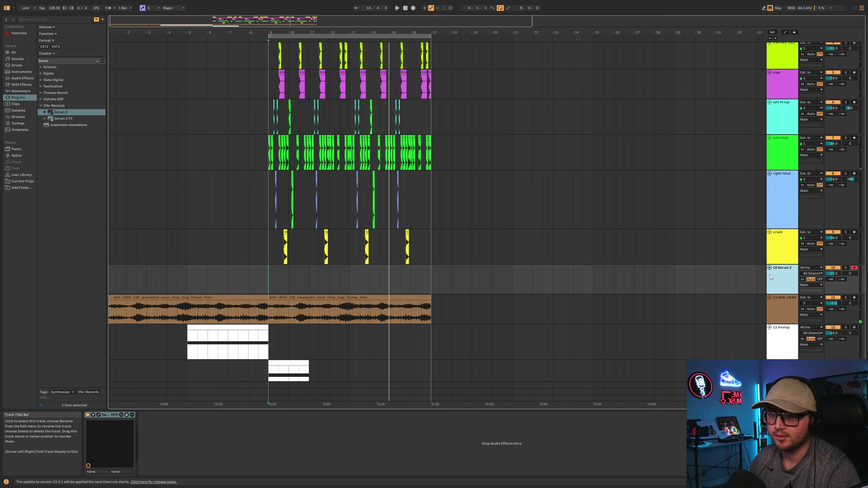
left_click_drag(784, 103, 782, 76)
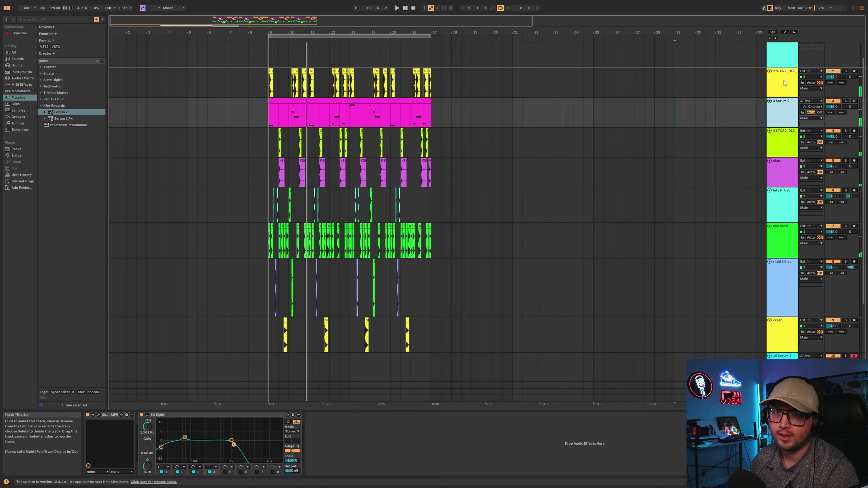
left_click(776, 104)
scroll(773, 331, "down", 3)
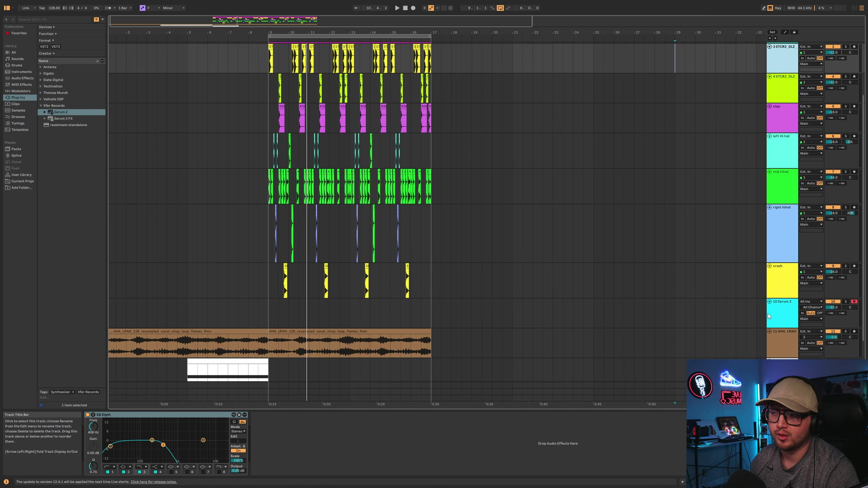
left_click(784, 294, "shift")
key("ctrl+g")
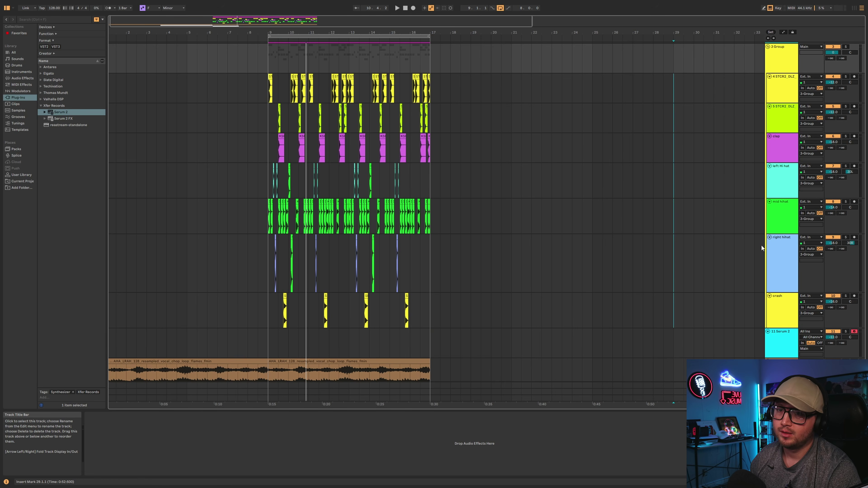
scroll(765, 219, "up", 3)
scroll(770, 187, "up", 2)
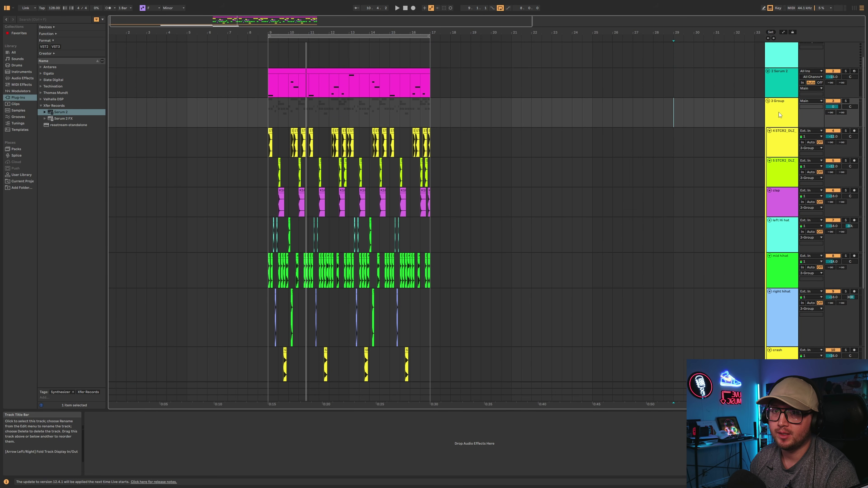
Rename the group track holding the kick to crash tracks as drums.
key("ctrl+r")
type("drums")
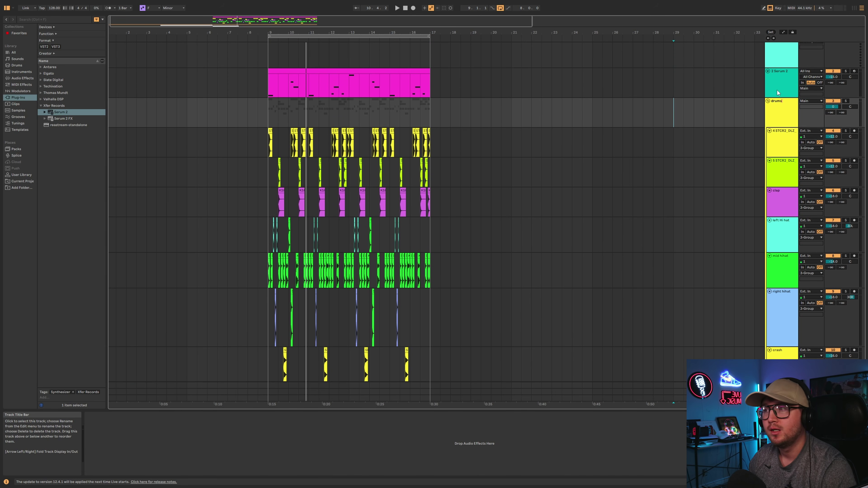
left_click(612, 112)
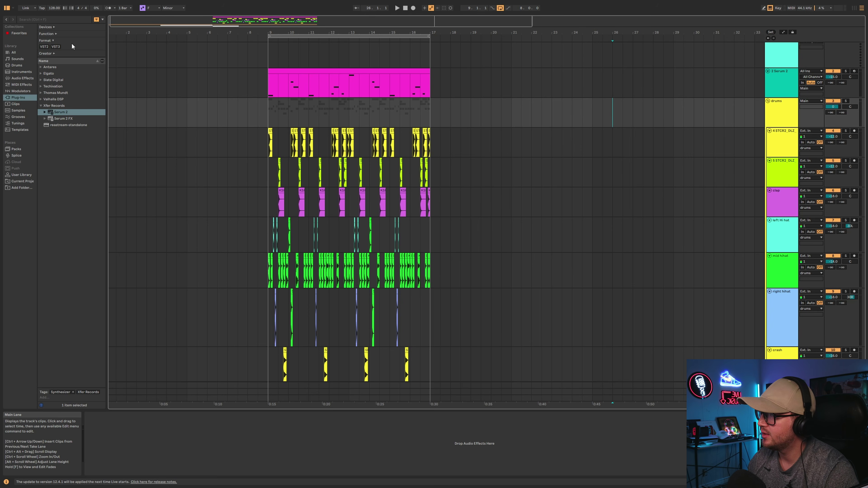
Add the Drum Buss audio effect to the drums group track.
left_click(15, 79)
left_click(18, 65)
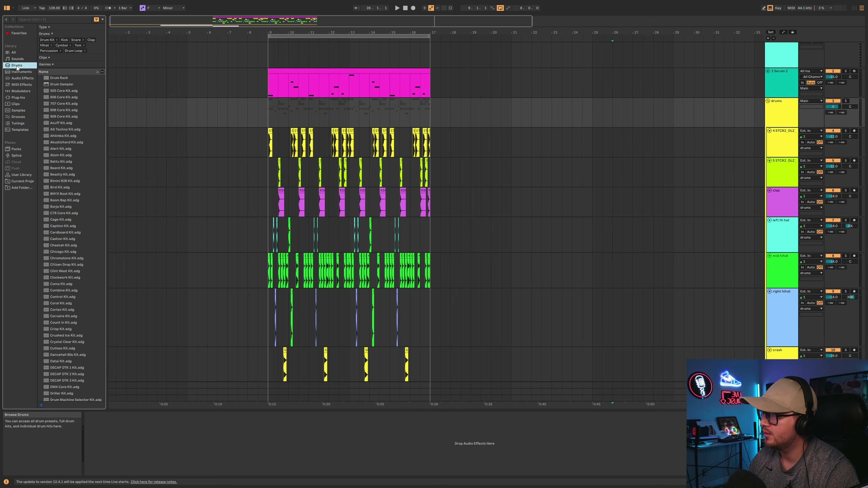
left_click(22, 78)
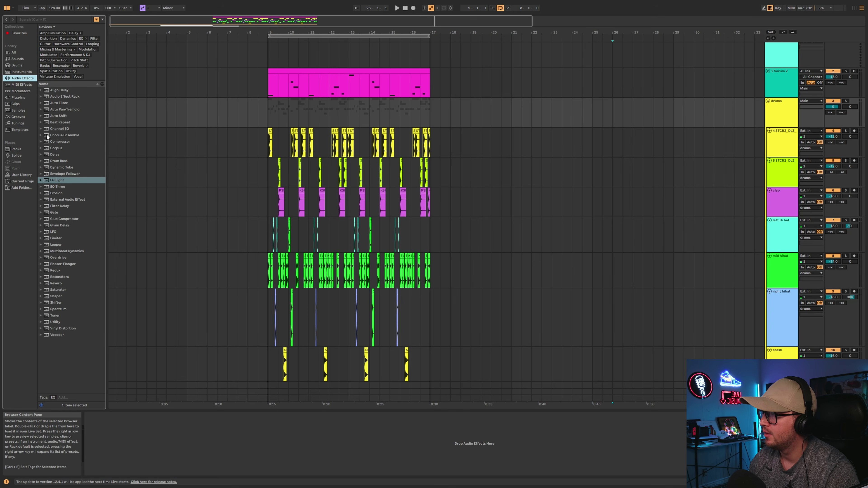
left_click_drag(44, 160, 130, 160)
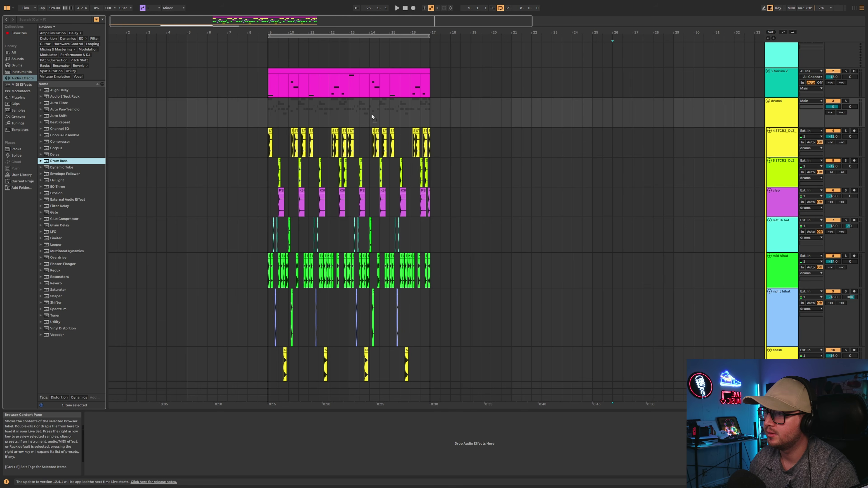
left_click_drag(371, 116, 372, 117)
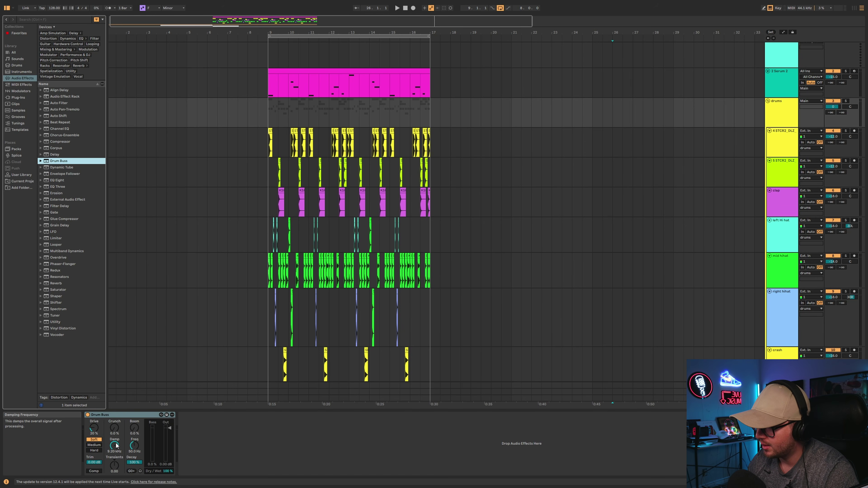
Solo the drums group and audition the loop from bar 9 with Drum Buss Boom raised to 49 %.
left_click(266, 172)
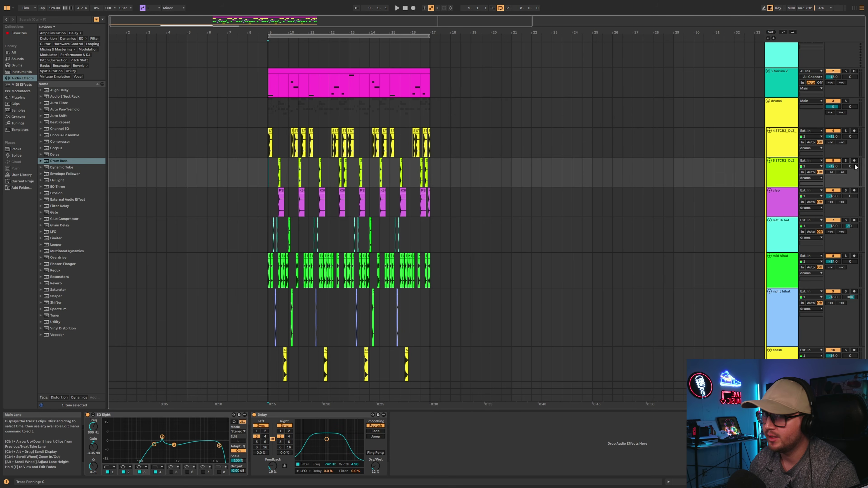
left_click(846, 101)
key("space")
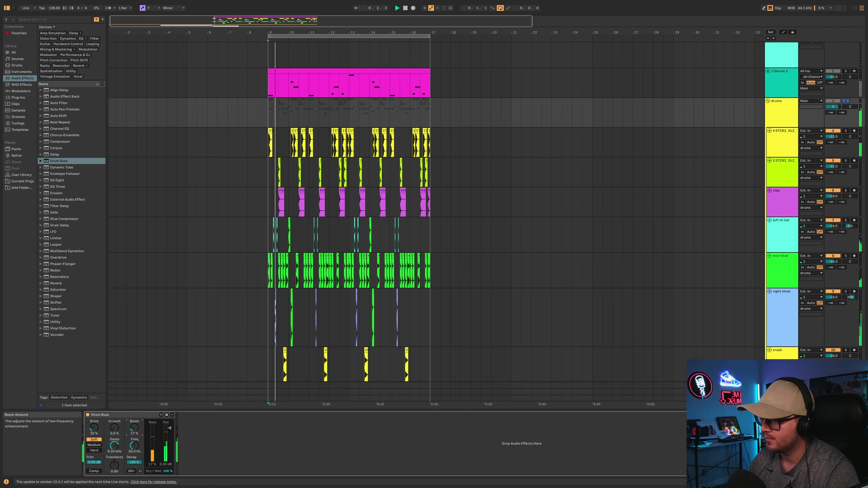
left_click_drag(134, 428, 134, 412)
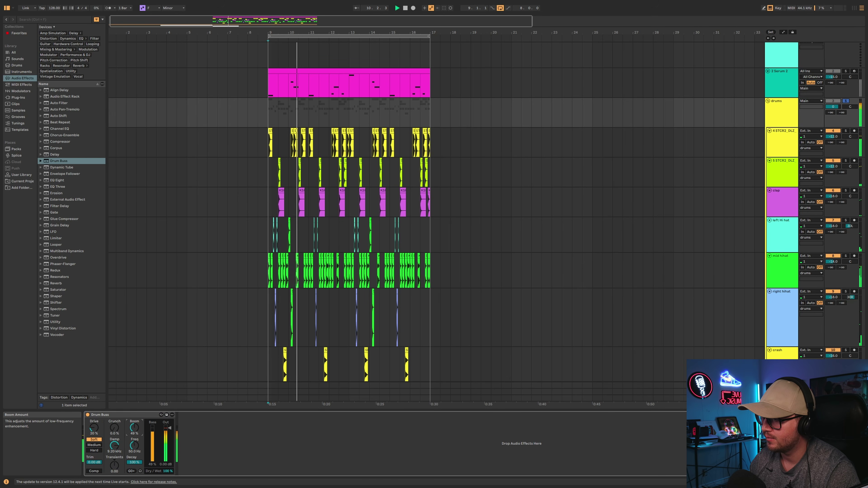
key("space")
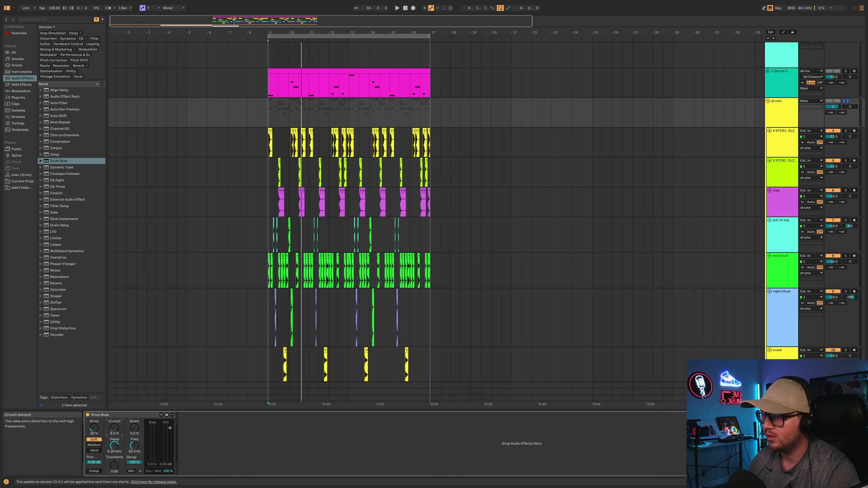
Set the Drum Buss Crunch to 4.8 % and play the soloed drums to check the sound.
left_click_drag(118, 427, 118, 424)
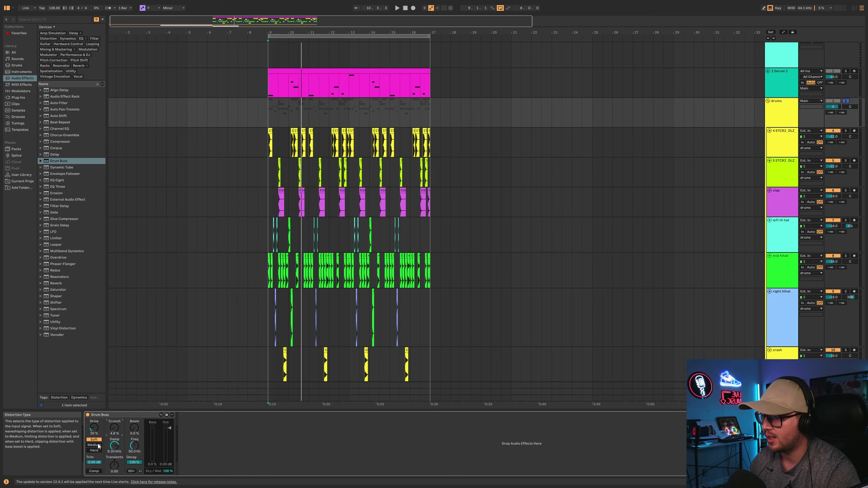
left_click_drag(118, 430, 118, 432)
key("space")
key("space")
left_click(134, 427)
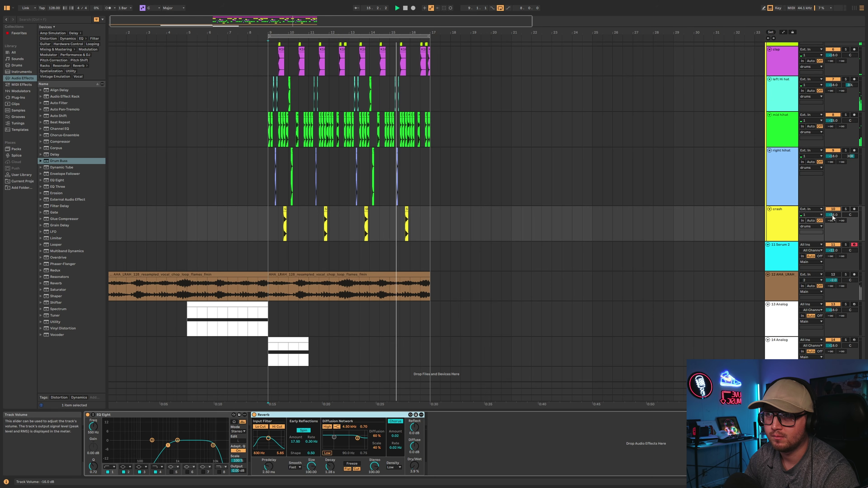
Play the beat briefly from 9.1.1, then select the cyan Serum 2 track below crash and browse plug-ins.
scroll(672, 203, "up", 2)
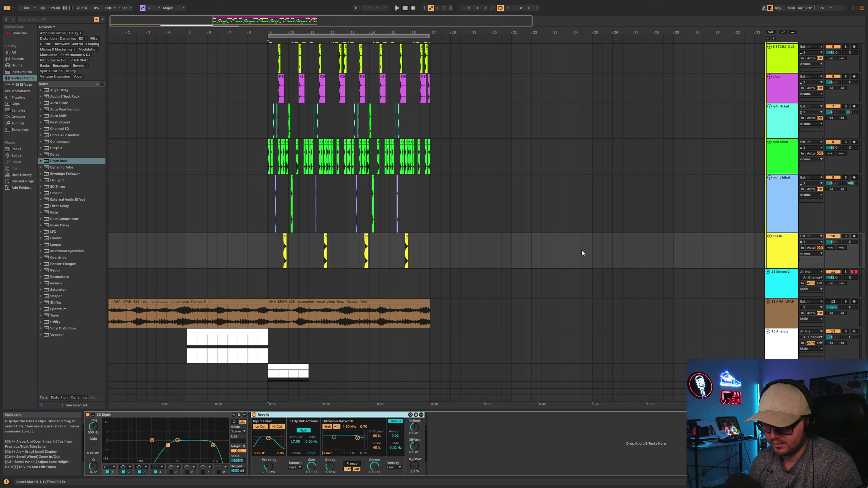
key("space")
left_click(781, 275)
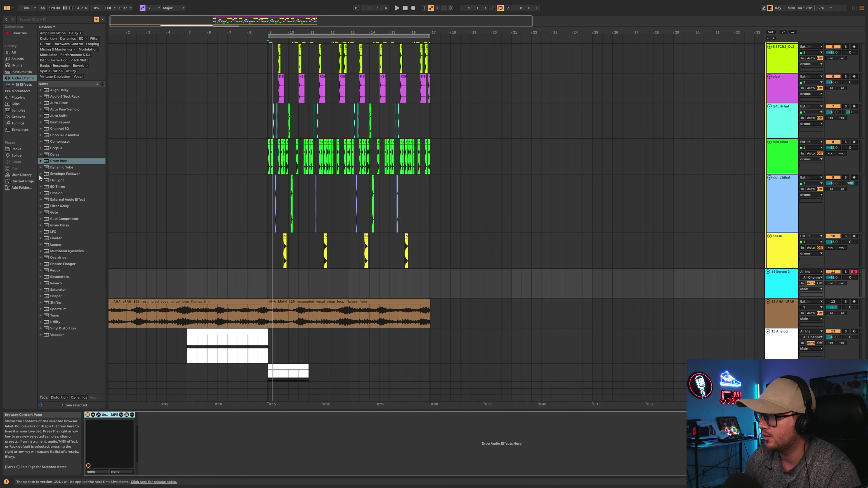
left_click(22, 97)
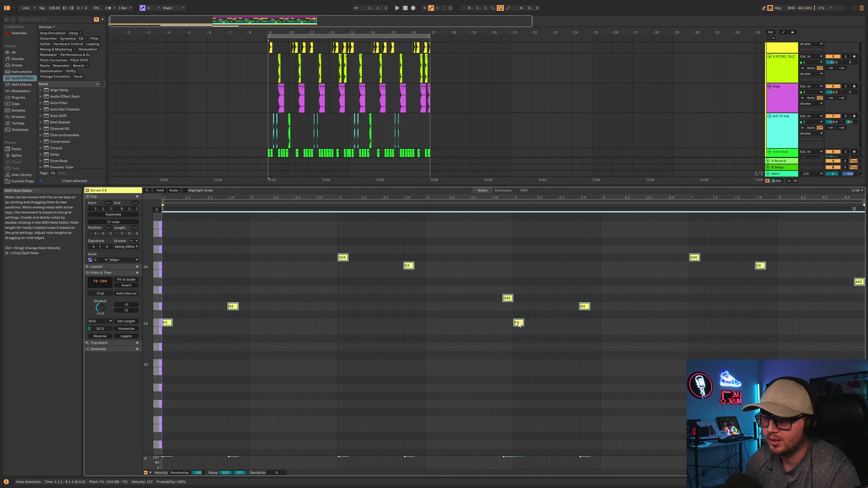
Shrink the MIDI note editor and play the arrangement to compare the yellow Serum 2 melody clips before and after bar 9.
key("space")
left_click_drag(484, 186, 484, 398)
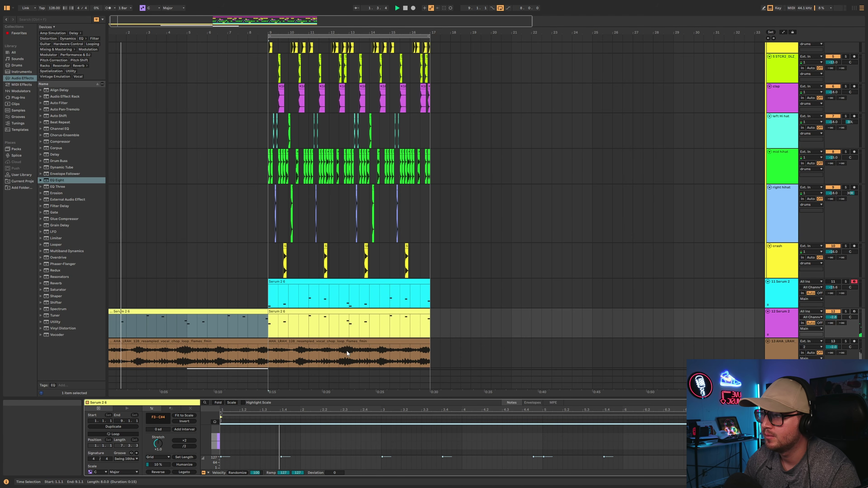
left_click(223, 311)
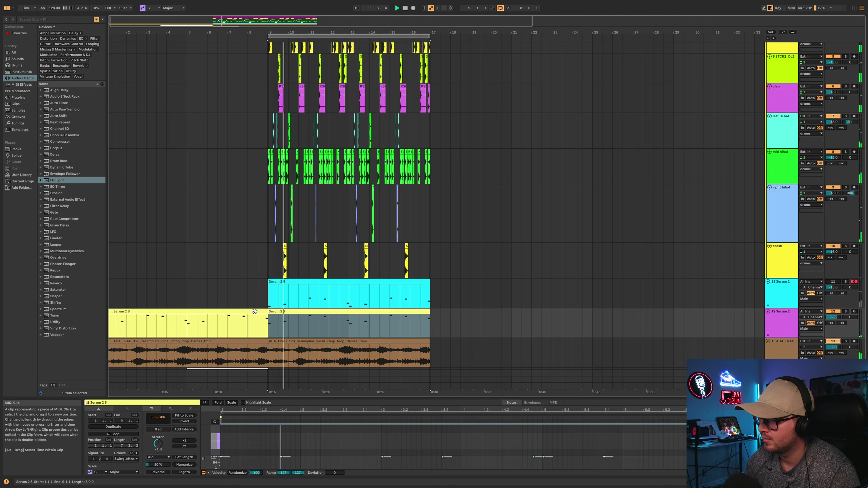
left_click(254, 310)
scroll(290, 335, "down", 2)
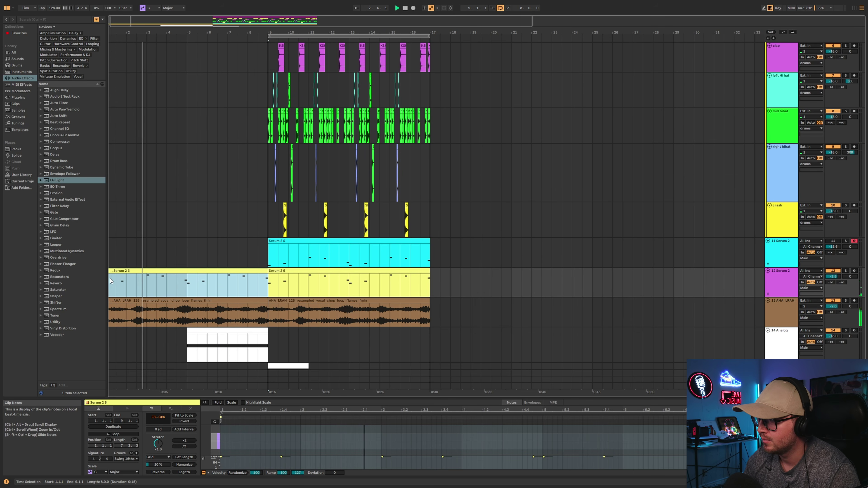
Delete the first four bars of the yellow Serum 2 melody, from 1.1.1 to 5.1.1, and play the arrangement.
left_click_drag(174, 33, 173, 24)
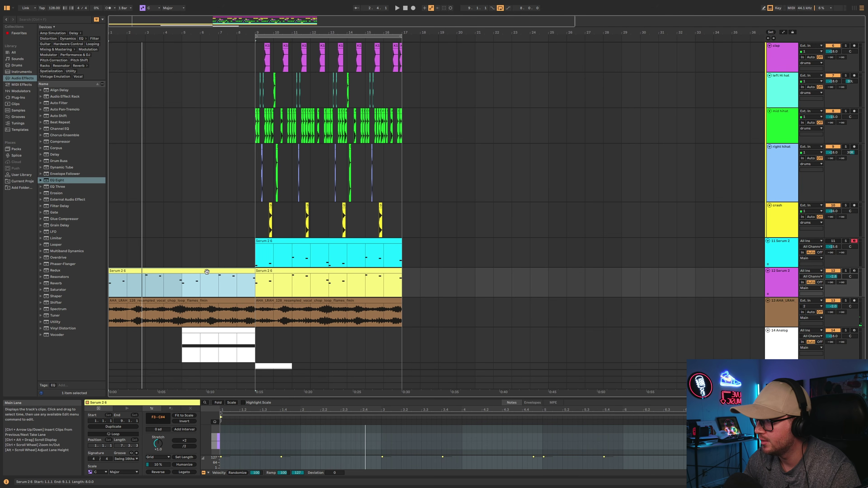
left_click_drag(188, 288, 107, 286)
key("Delete")
key("space")
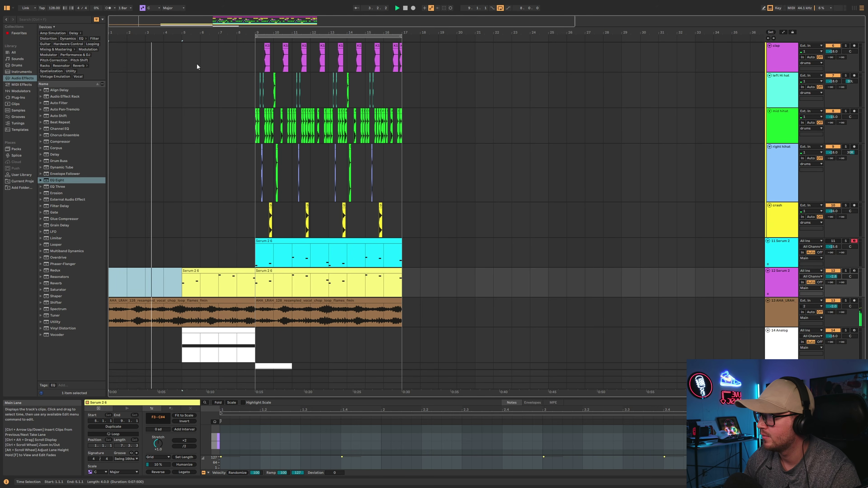
Play the build-up from bar 5 into the drop and check the track levels in the mixer.
left_click_drag(212, 32, 342, 85)
scroll(402, 201, "down", 2)
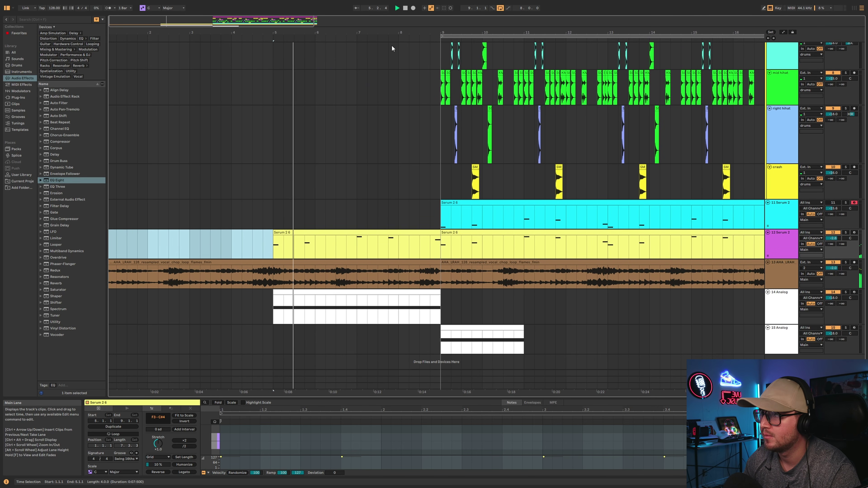
left_click_drag(422, 33, 240, 42)
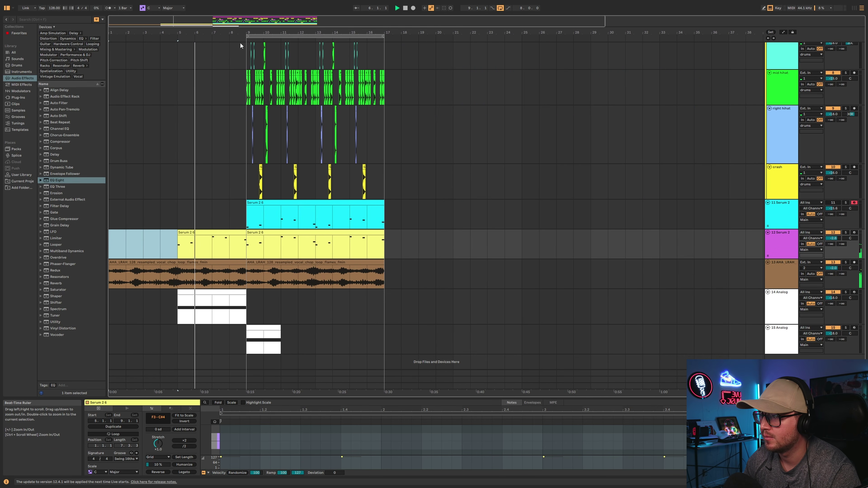
left_click(853, 8)
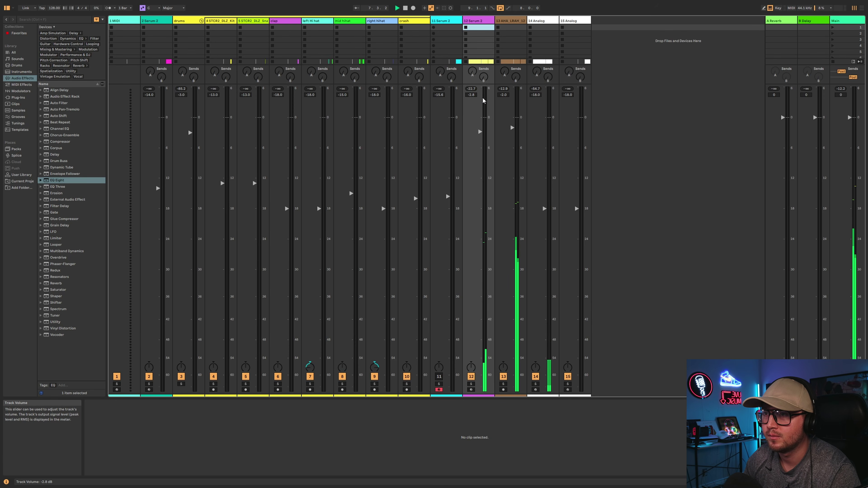
left_click(504, 89)
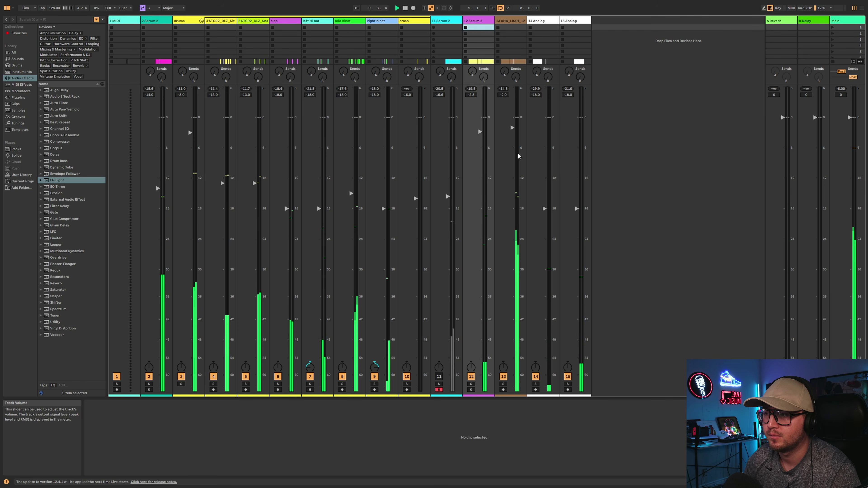
key("Tab")
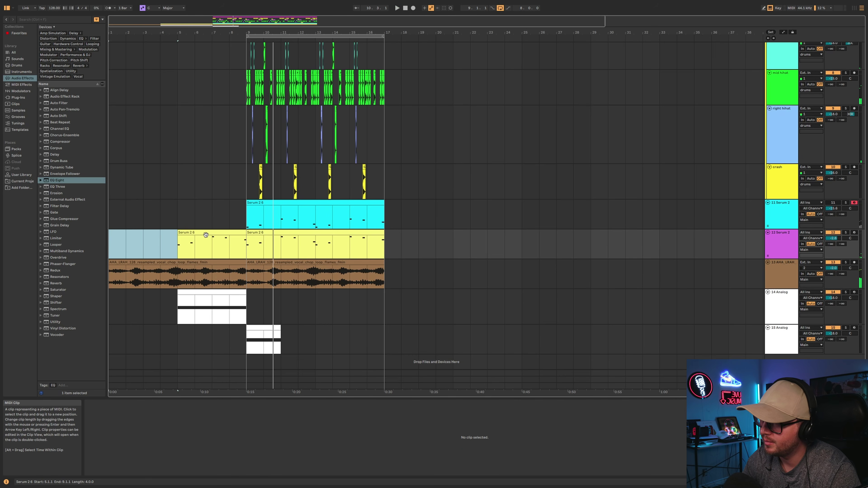
Select the section from 9.1.1 to 17.1.1 across the drum, Serum 2 and vocal loop tracks and repeat it through bar 24.
left_click(228, 212)
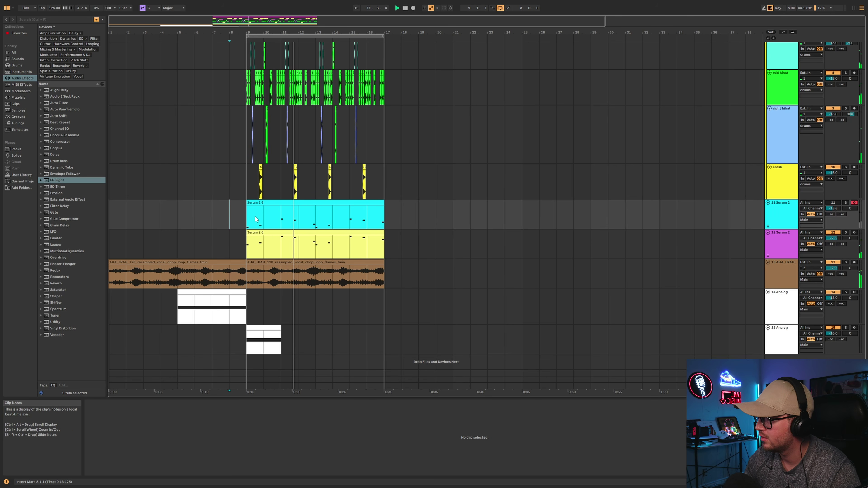
left_click(228, 203)
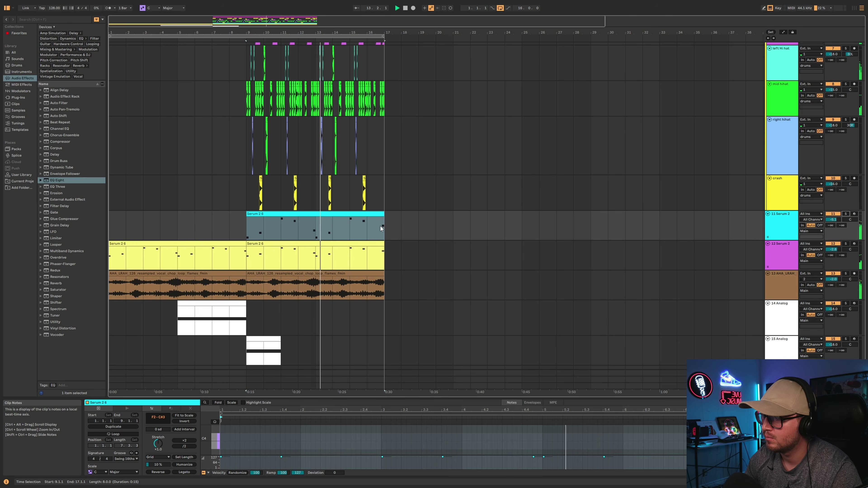
left_click_drag(379, 235, 247, 254)
scroll(371, 108, "up", 2)
left_click_drag(385, 52, 246, 340)
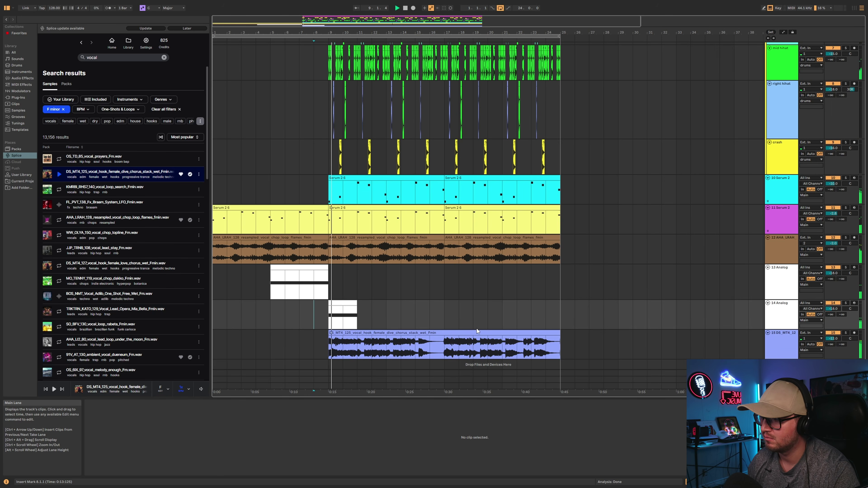
Select the DS_MT4_125_vocal_hook_female_dive_chorus_stack_wet_Fmin clip and solo its track to listen to the vocal hook alone.
scroll(477, 327, "up", 1)
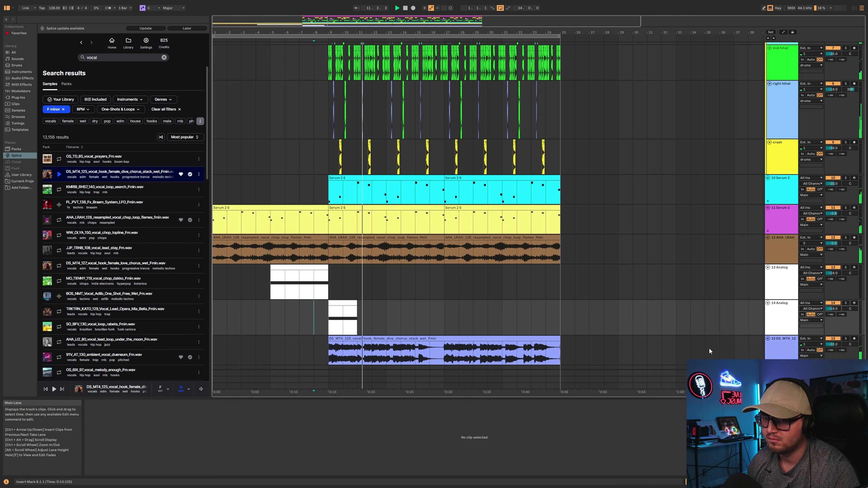
left_click_drag(470, 365, 470, 368)
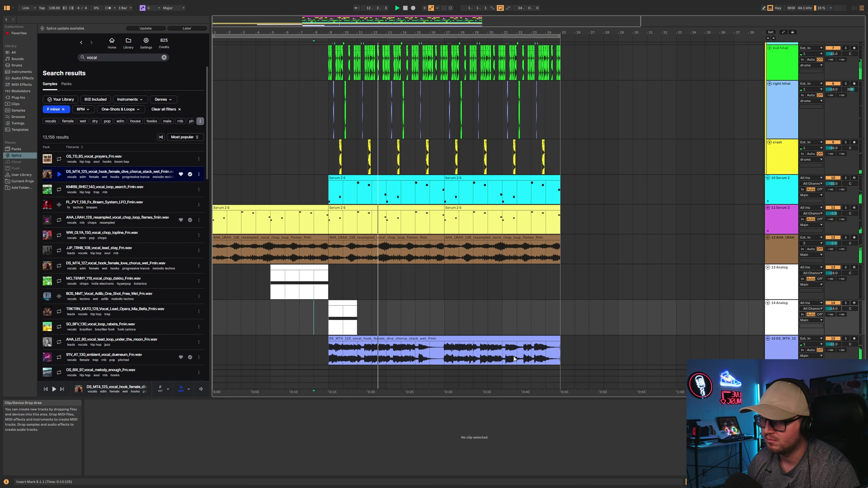
left_click(493, 338)
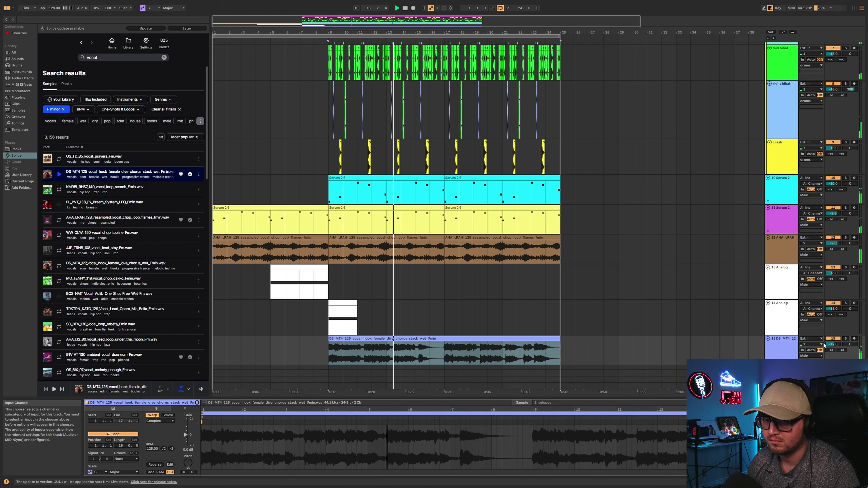
left_click(846, 338)
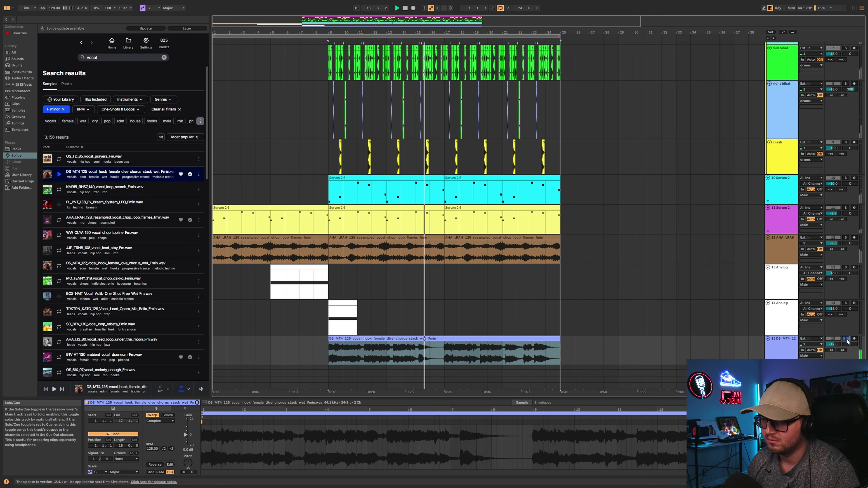
Check the two Analog transition clips and fit the whole arrangement into view to review the drum, Serum 2 and vocal tracks.
left_click(241, 255)
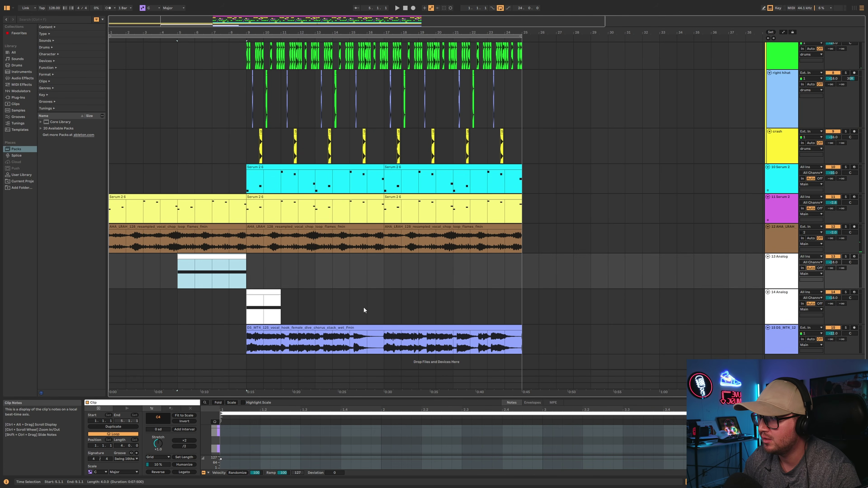
left_click(241, 298)
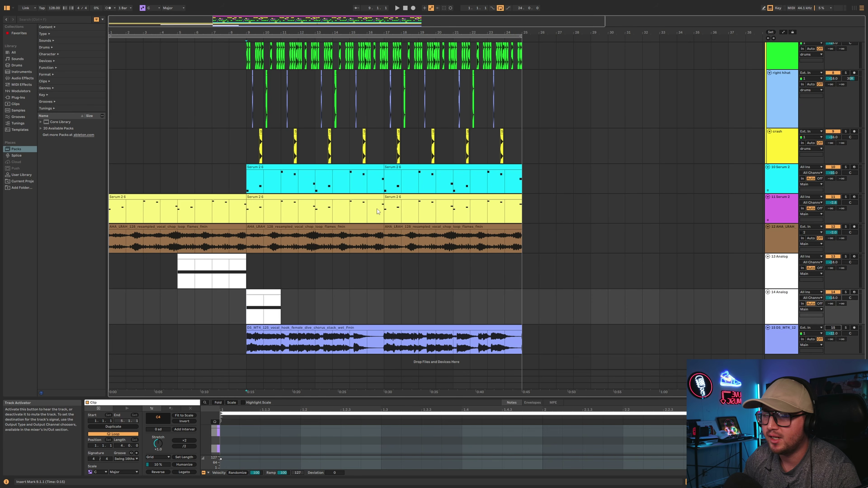
left_click(202, 132)
key("ctrl+a")
scroll(257, 228, "down", 2)
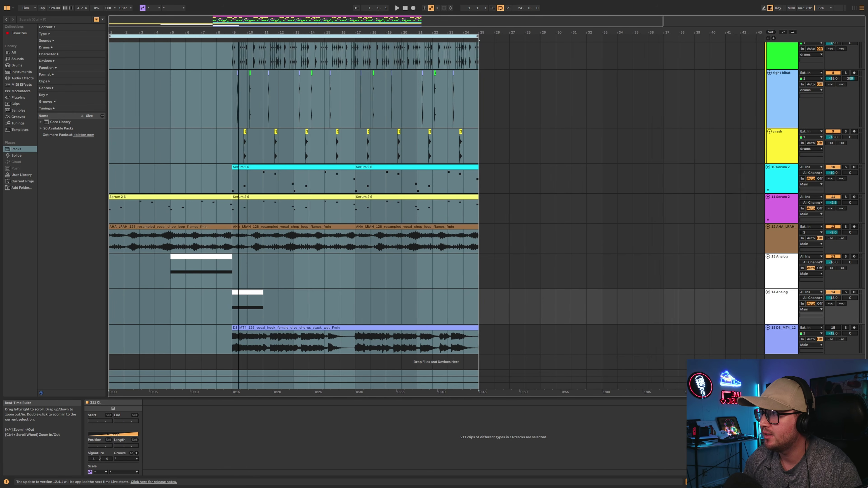
scroll(253, 231, "up", 1)
scroll(249, 236, "down", 3)
scroll(238, 248, "up", 3)
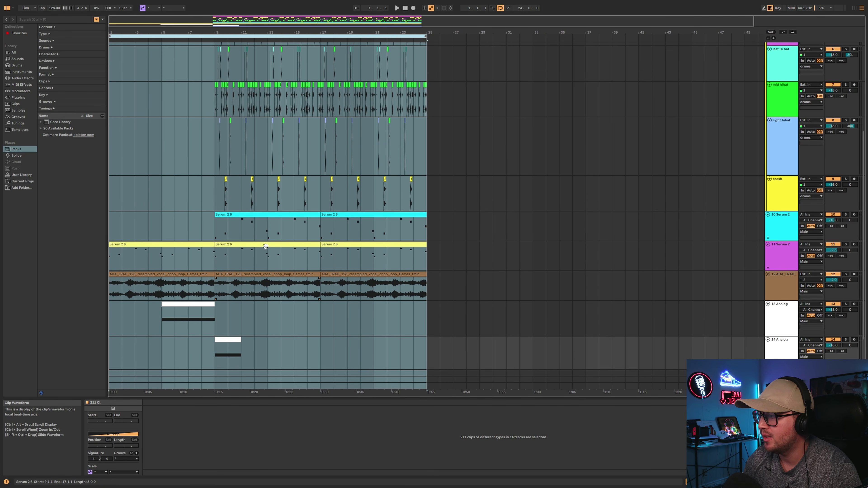
left_click(180, 243)
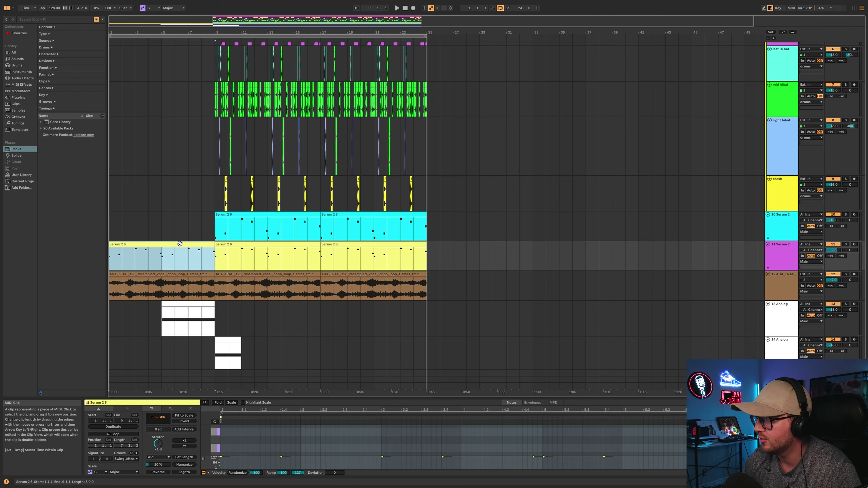
scroll(202, 209, "up", 3)
scroll(196, 210, "down", 5)
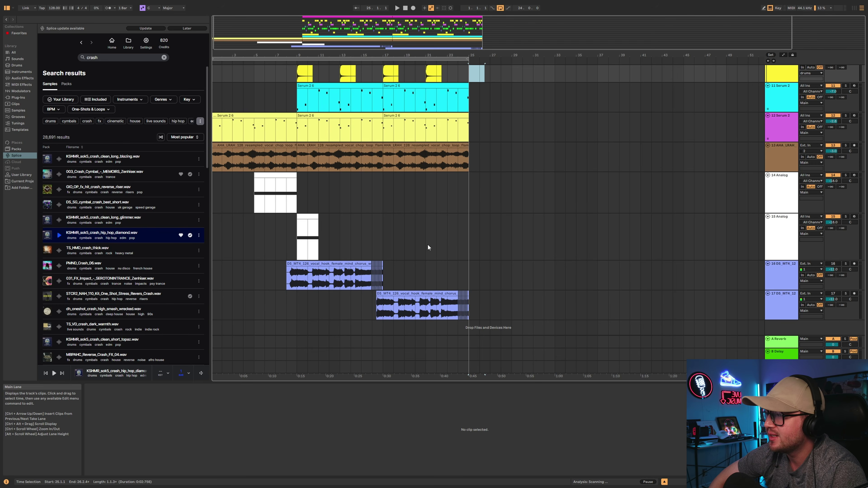
Look over the drum, KSHMR crash, Serum 2, vocal loop, Analog and vocal hook tracks across the arrangement.
scroll(428, 240, "up", 6)
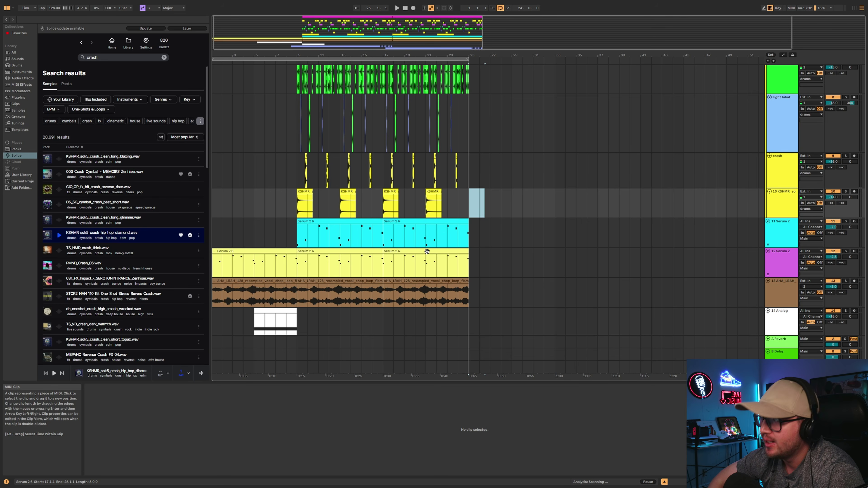
scroll(416, 224, "up", 8)
scroll(416, 224, "down", 6)
scroll(426, 244, "down", 8)
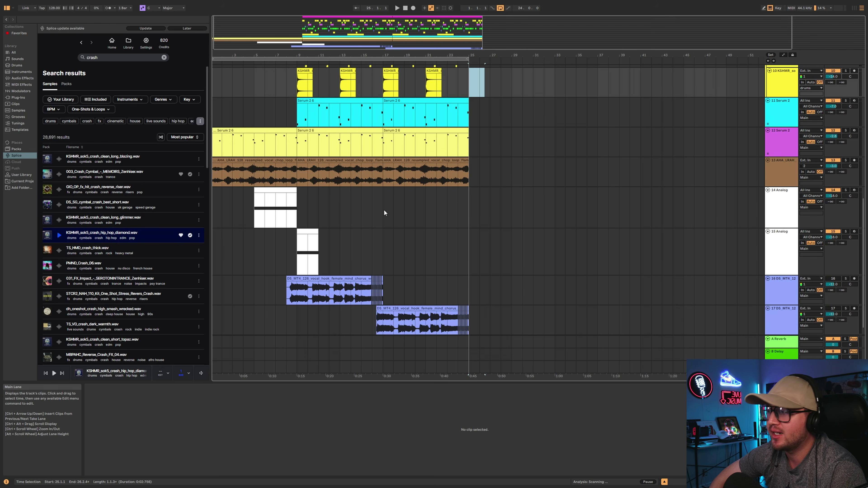
scroll(384, 209, "up", 2)
left_click(329, 142)
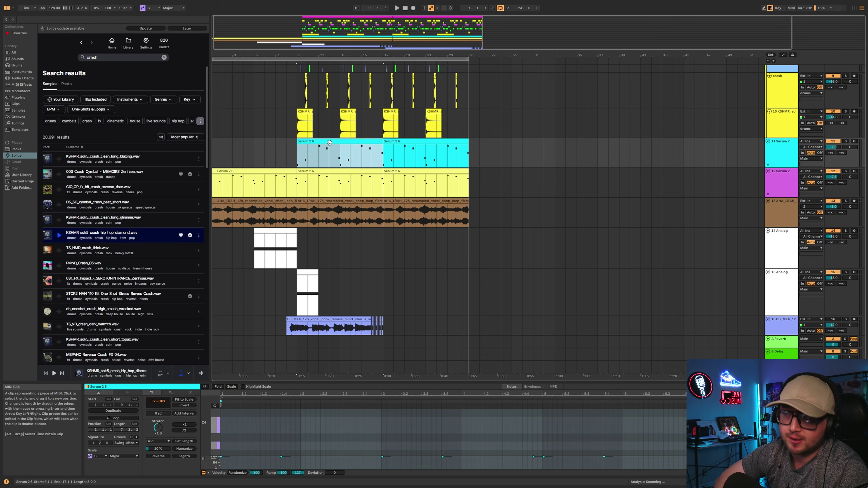
left_click(333, 147)
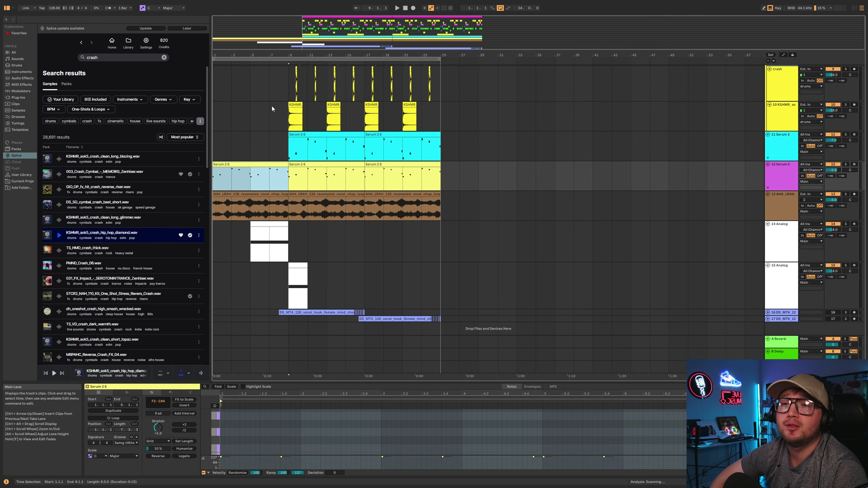
left_click(271, 107)
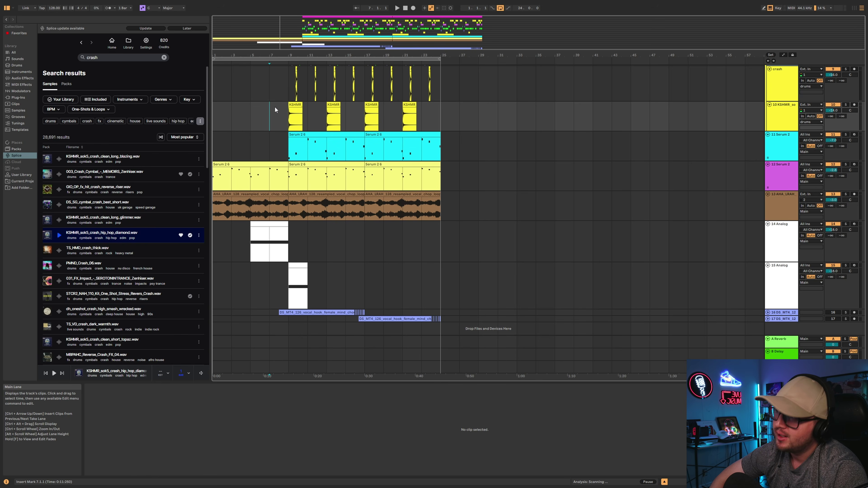
scroll(344, 121, "up", 5)
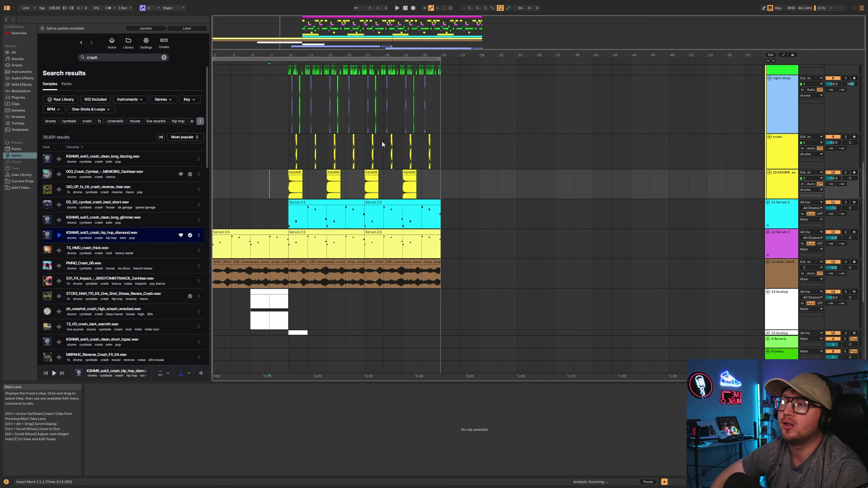
Fit the entire arrangement to the view, select the first yellow Serum 2 melody clip and play from 1.1.1.
key("ctrl+a")
key("z")
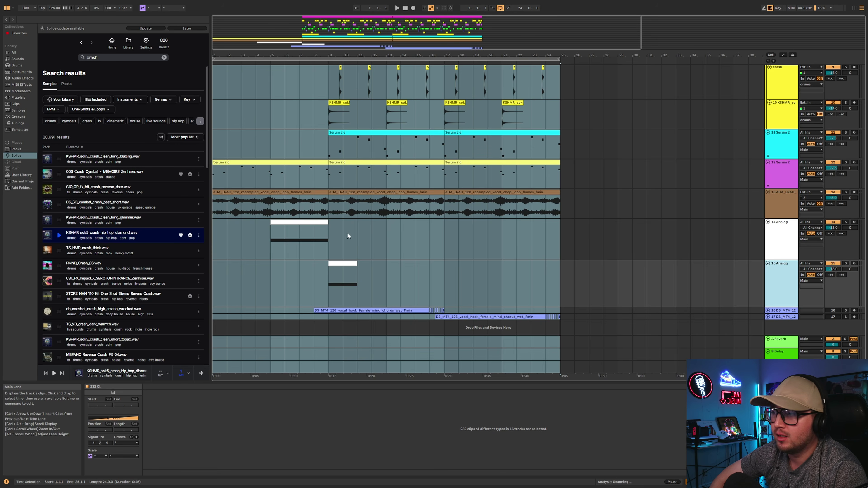
left_click(314, 174)
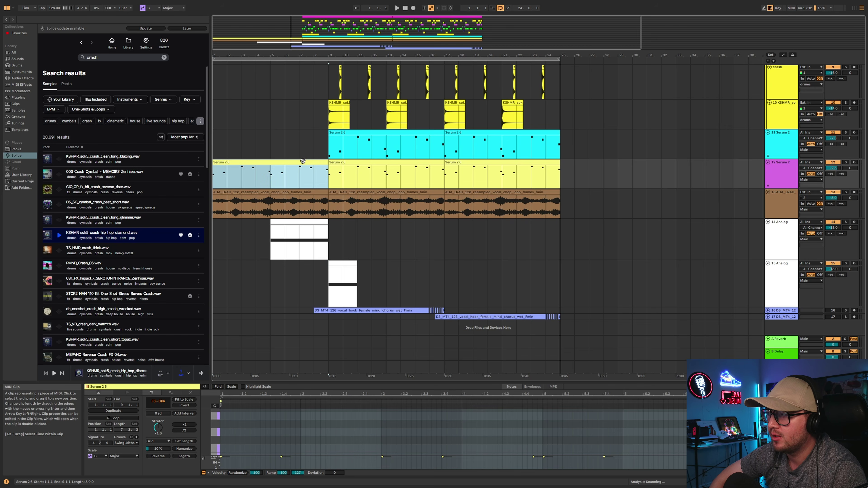
key("space")
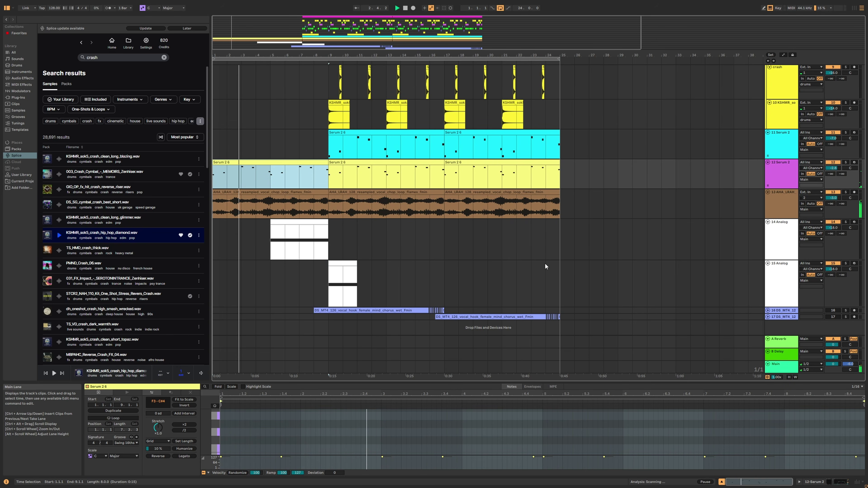
Follow playback from the intro through the drop at bar 9 while inspecting the bass, kick, clap, hi-hat and crash tracks.
scroll(439, 269, "up", 10)
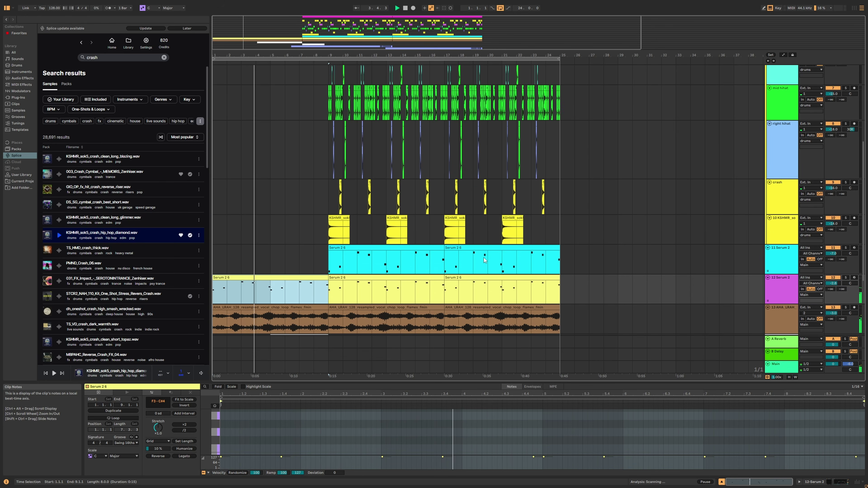
scroll(439, 269, "up", 5)
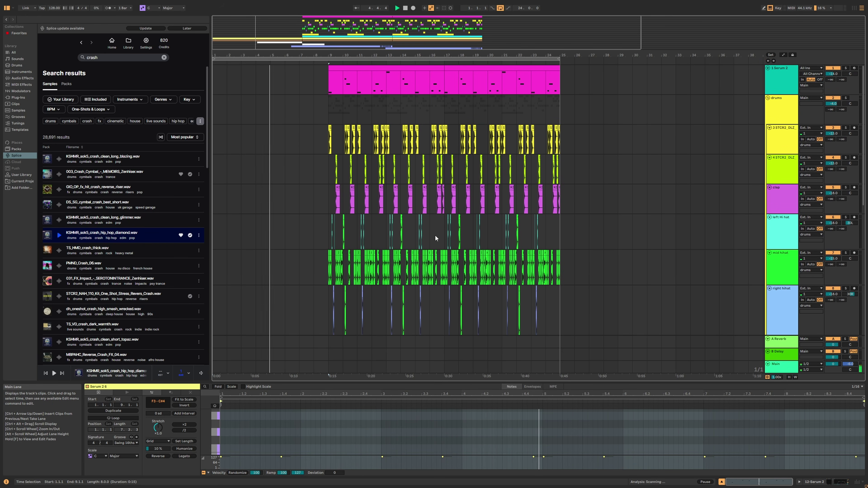
scroll(435, 225, "down", 1)
scroll(436, 217, "up", 1)
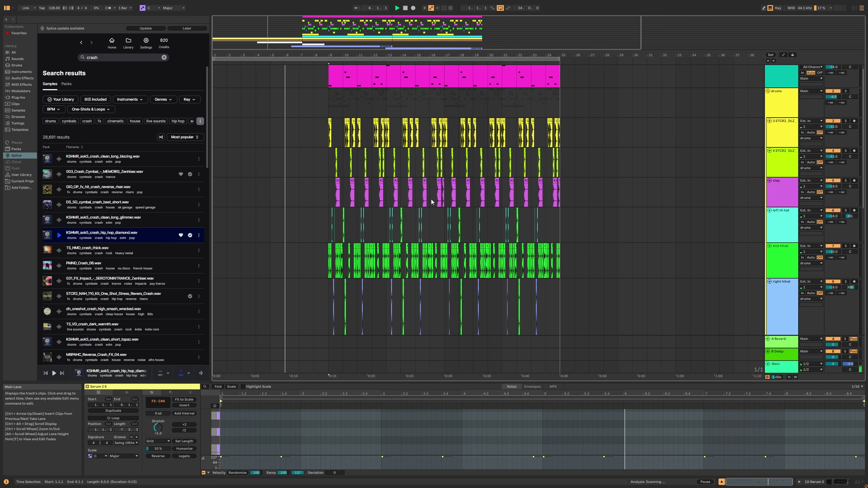
scroll(346, 81, "up", 1)
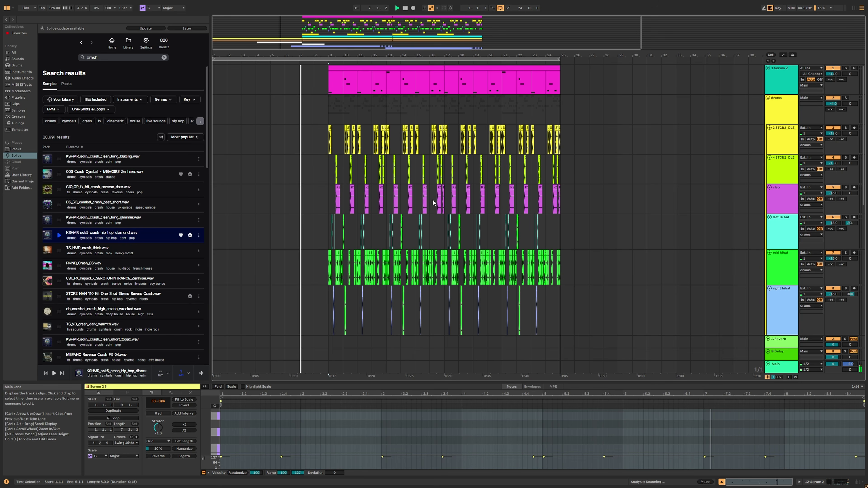
scroll(386, 113, "up", 2)
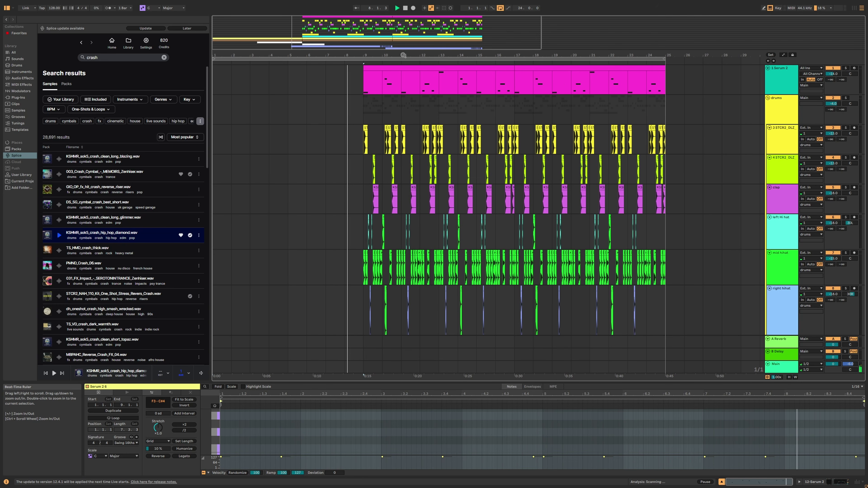
scroll(424, 142, "down", 1)
scroll(425, 142, "up", 1)
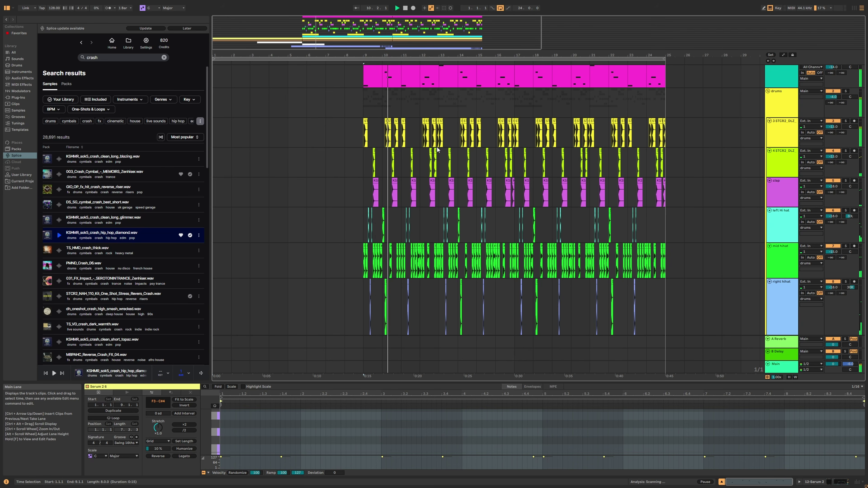
scroll(439, 155, "down", 1)
scroll(451, 164, "down", 6)
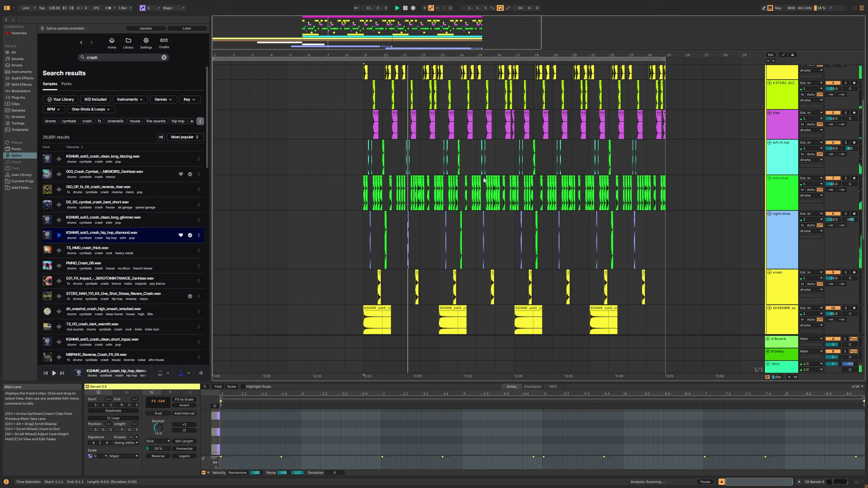
scroll(498, 187, "up", 5)
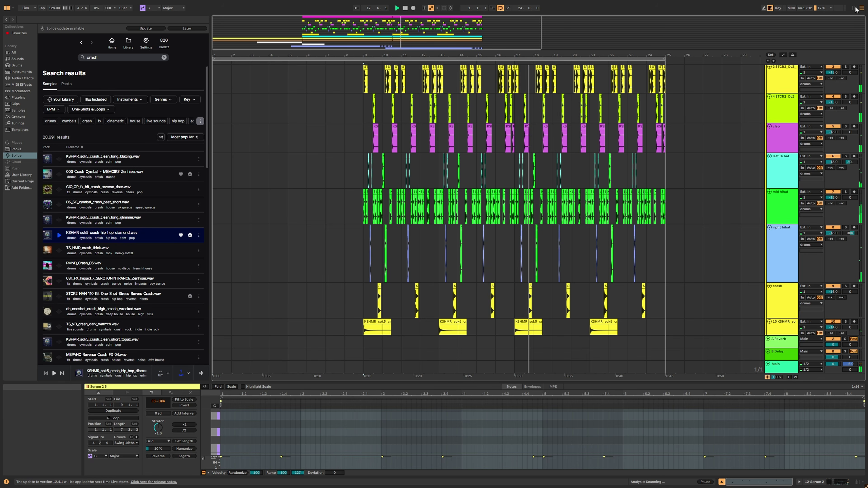
Set the volume of the first Serum 2 track to -15 dB in the mixer and return to the arrangement.
key("Tab")
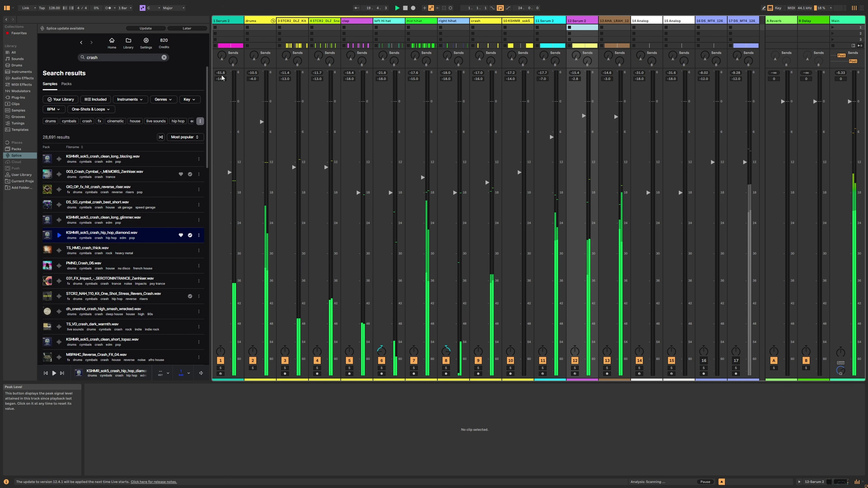
left_click(223, 80)
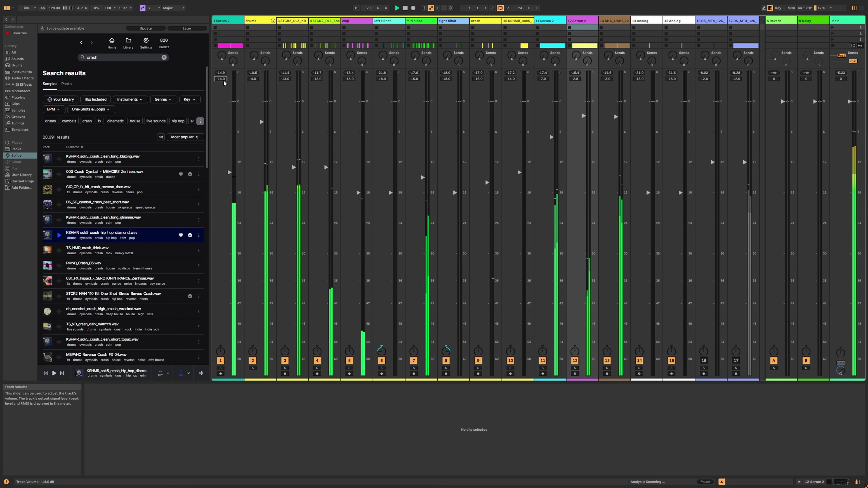
type("15")
key("Return")
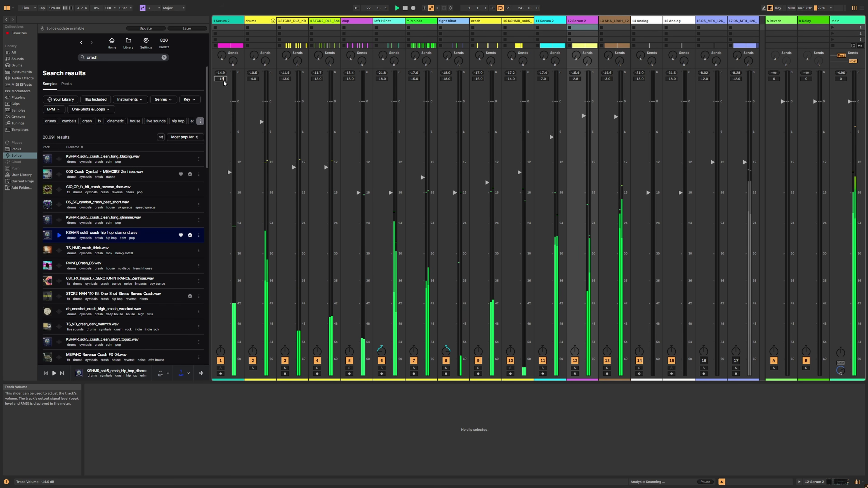
left_click(861, 8)
Review the tracks up to the magenta Serum 2 bass and place the insert marker on its clip at 9.1.1.
scroll(511, 232, "down", 2)
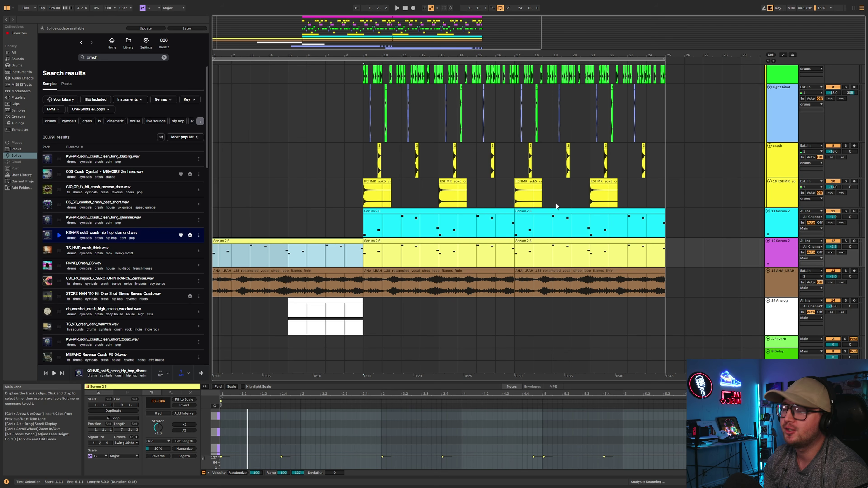
scroll(553, 200, "down", 2)
scroll(429, 236, "up", 4)
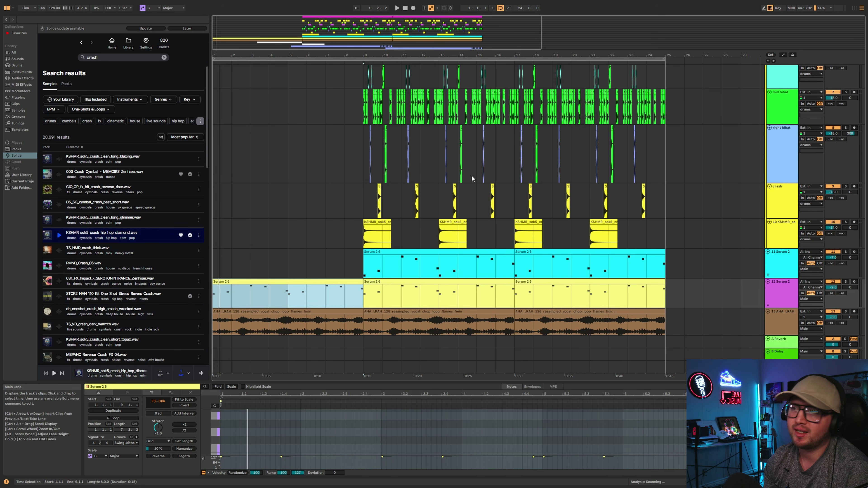
scroll(493, 223, "up", 2)
scroll(493, 222, "up", 4)
left_click(386, 90)
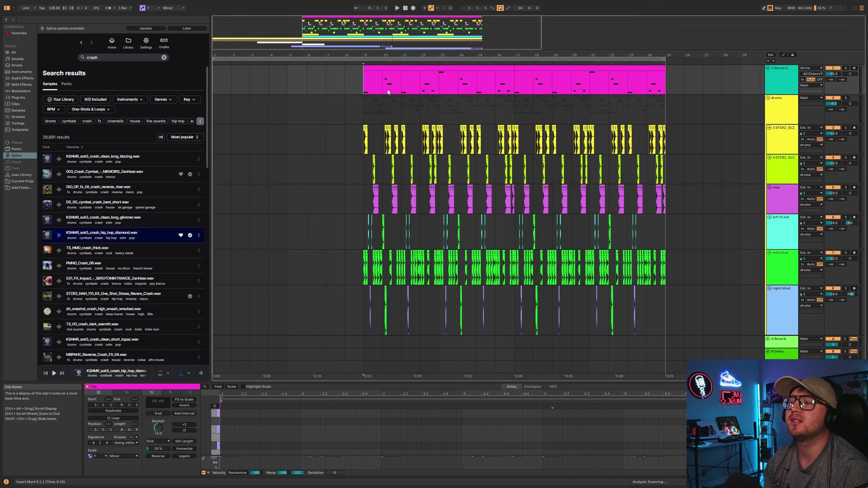
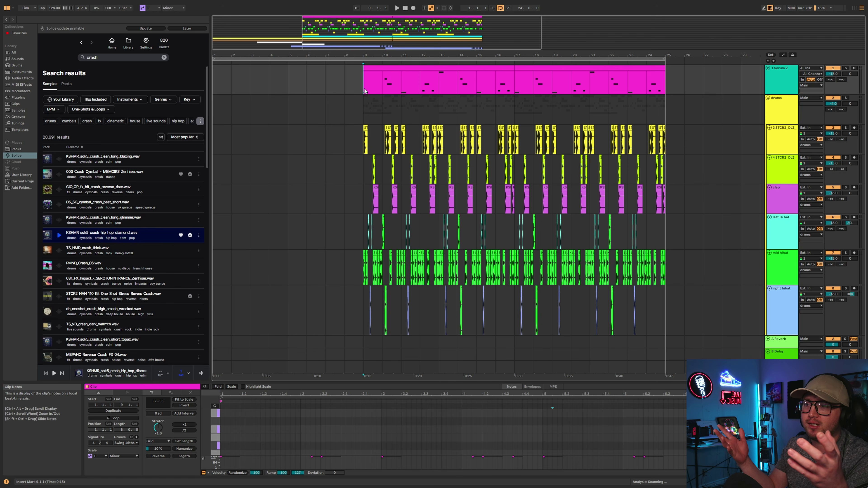
Leave full-screen mode, open the audio export settings for the Main track and toggle Create Analysis File.
left_click(295, 137)
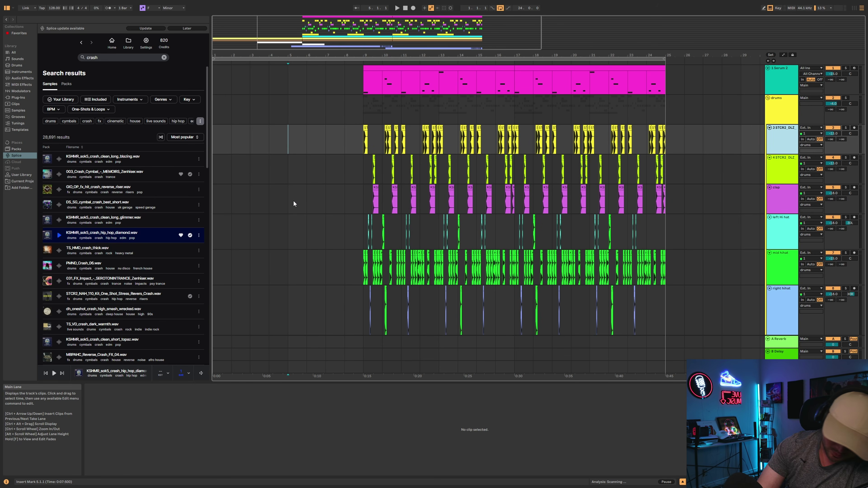
key("F11")
left_click(6, 12)
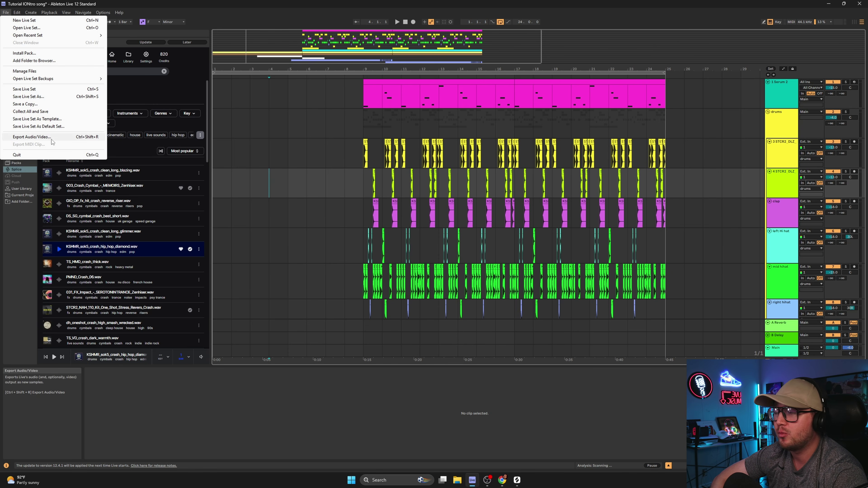
left_click(51, 138)
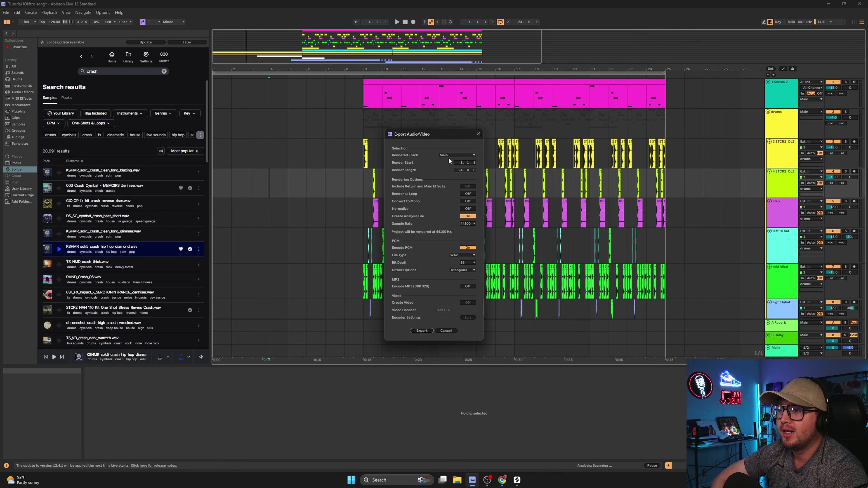
left_click(468, 216)
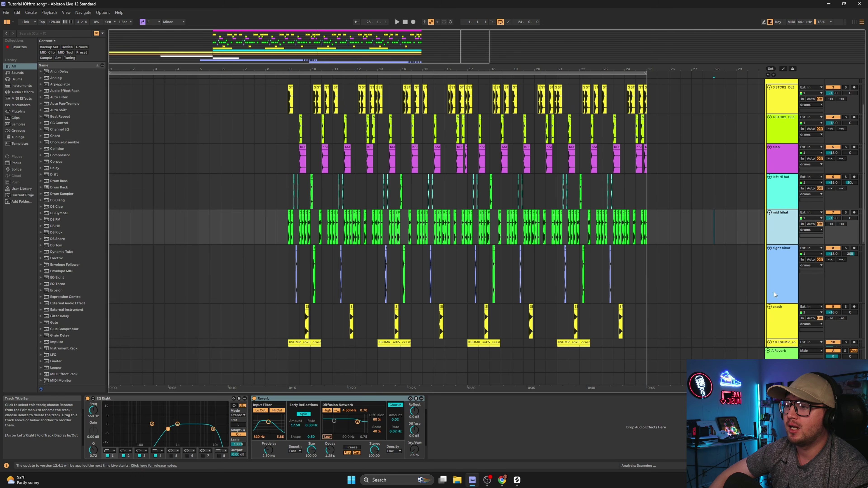
scroll(774, 291, "down", 5)
scroll(800, 272, "up", 6)
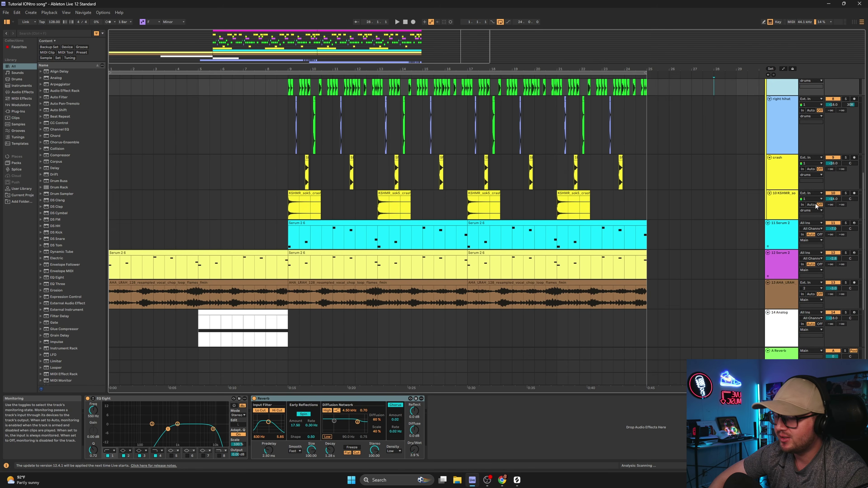